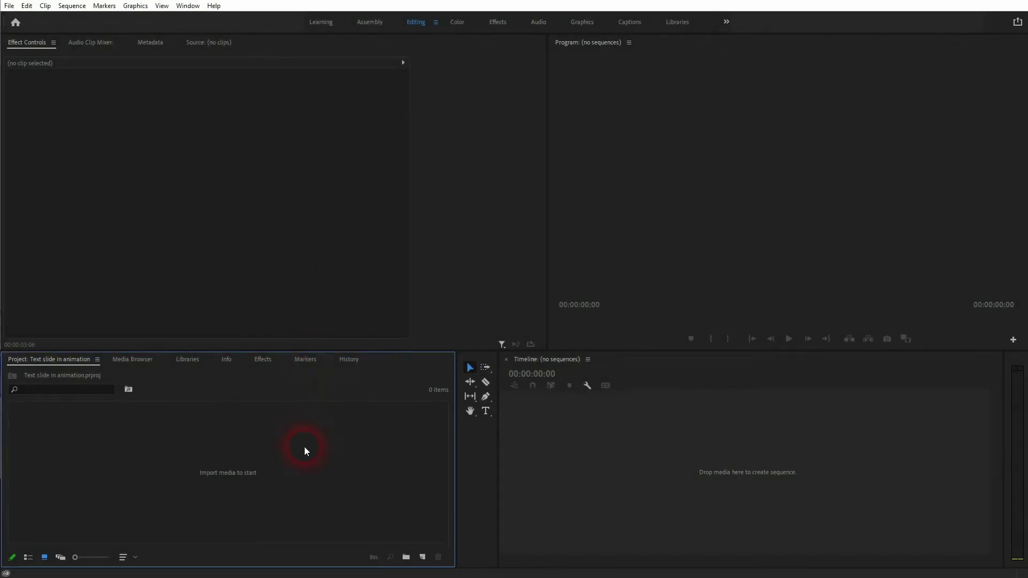
# - Create a new 1920 x 1080 black video item at 23,976 fps with square pixels
pyautogui.rightClick(304, 447)
pyautogui.moveTo(382, 289)
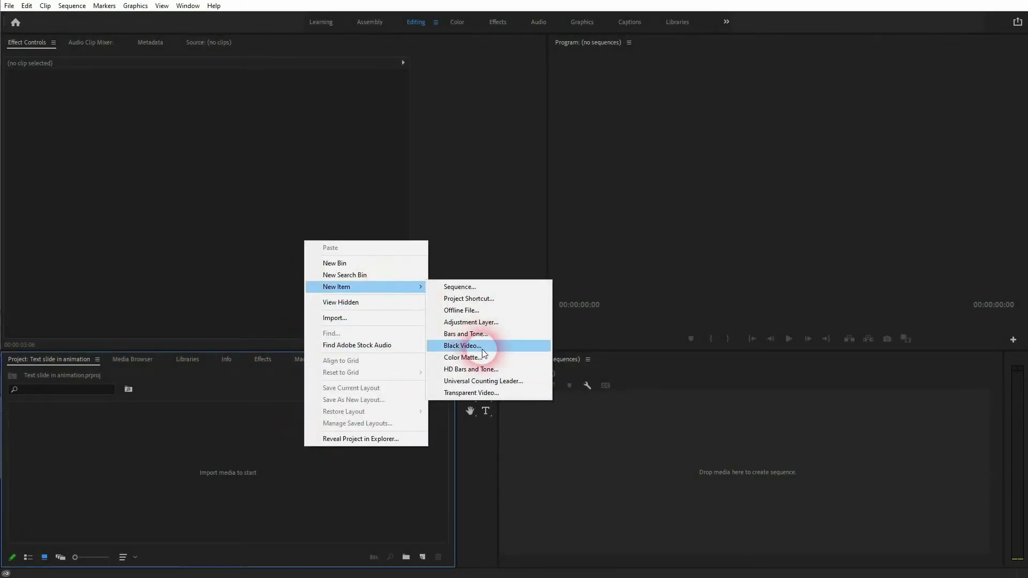
pyautogui.click(466, 347)
pyautogui.doubleClick(514, 266)
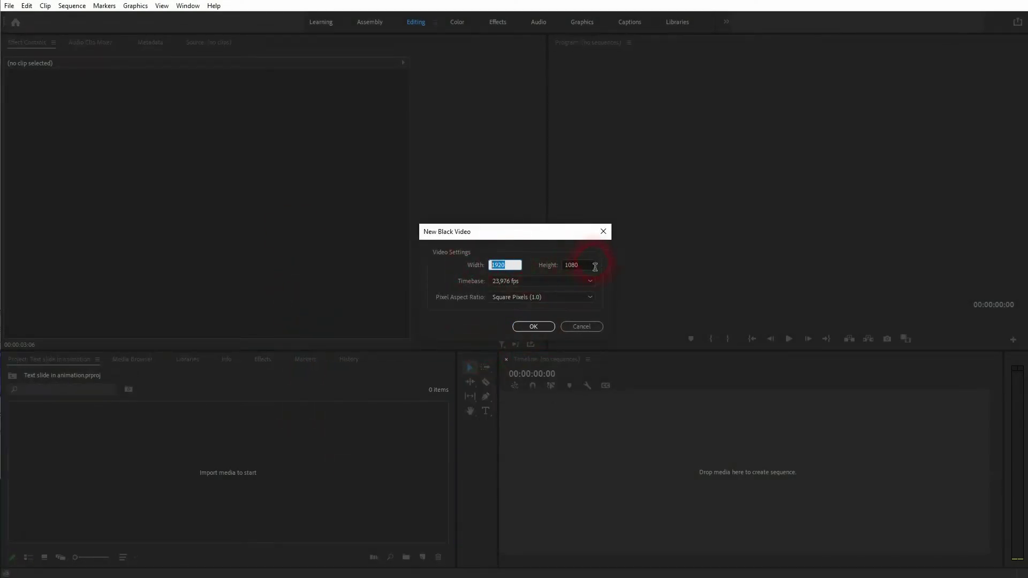
pyautogui.doubleClick(595, 267)
pyautogui.click(532, 327)
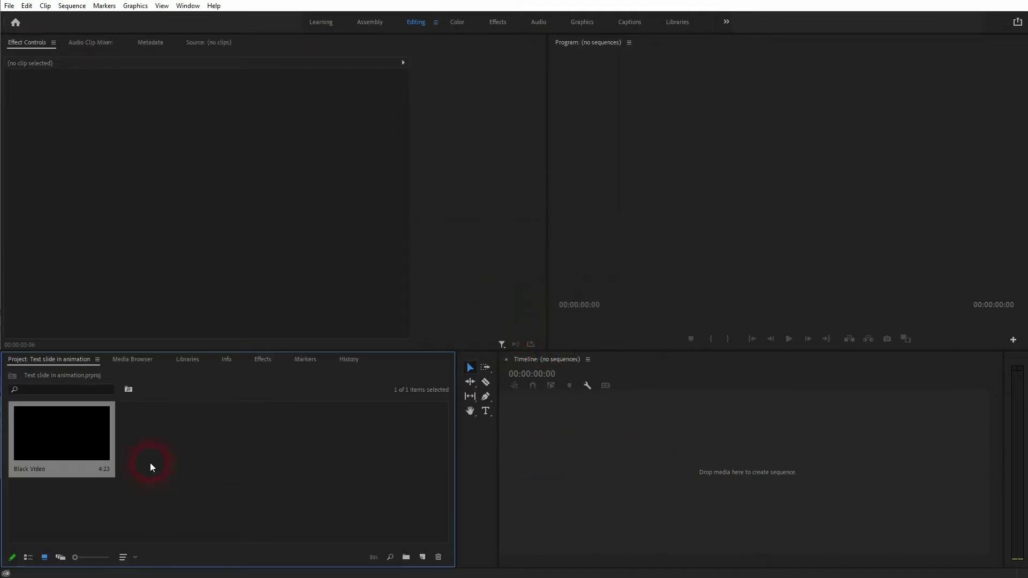
# - Create a sequence from the black video item and stretch its clip to about 00:00:10:22
pyautogui.moveTo(657, 481); pyautogui.dragTo(644, 481)
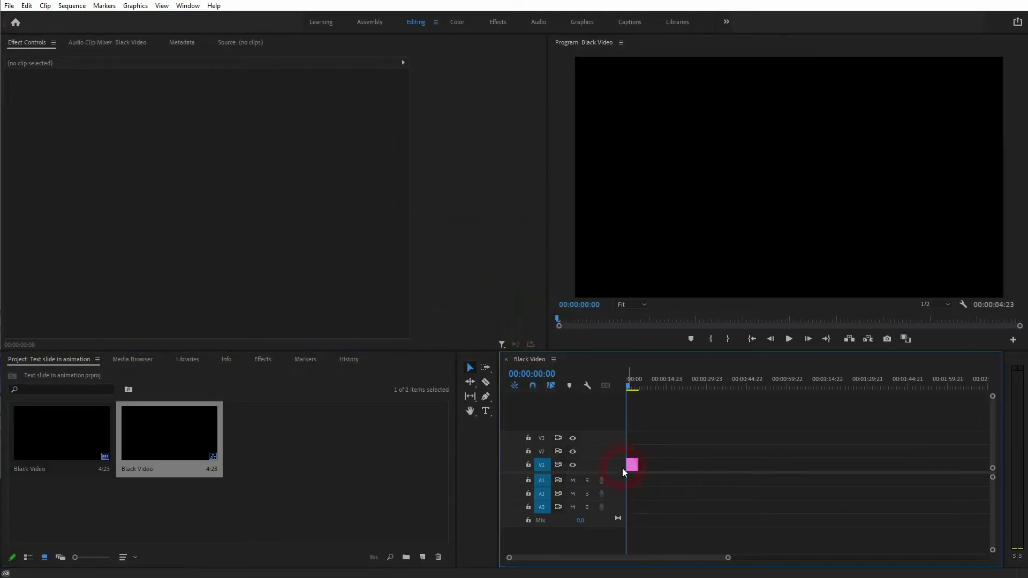
pyautogui.click(633, 464)
pyautogui.moveTo(650, 466); pyautogui.dragTo(672, 465)
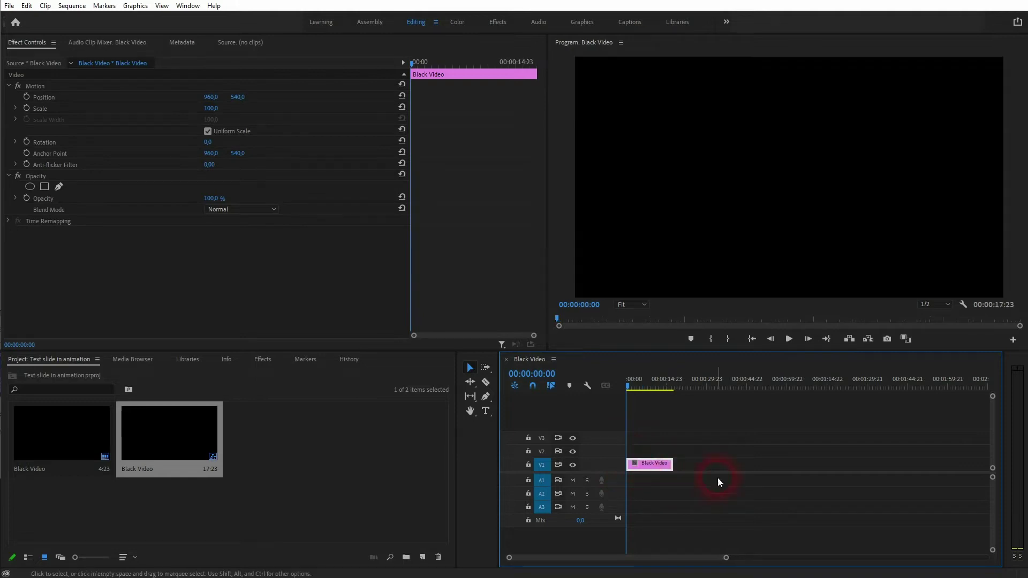
pyautogui.press('-')
pyautogui.press('=')
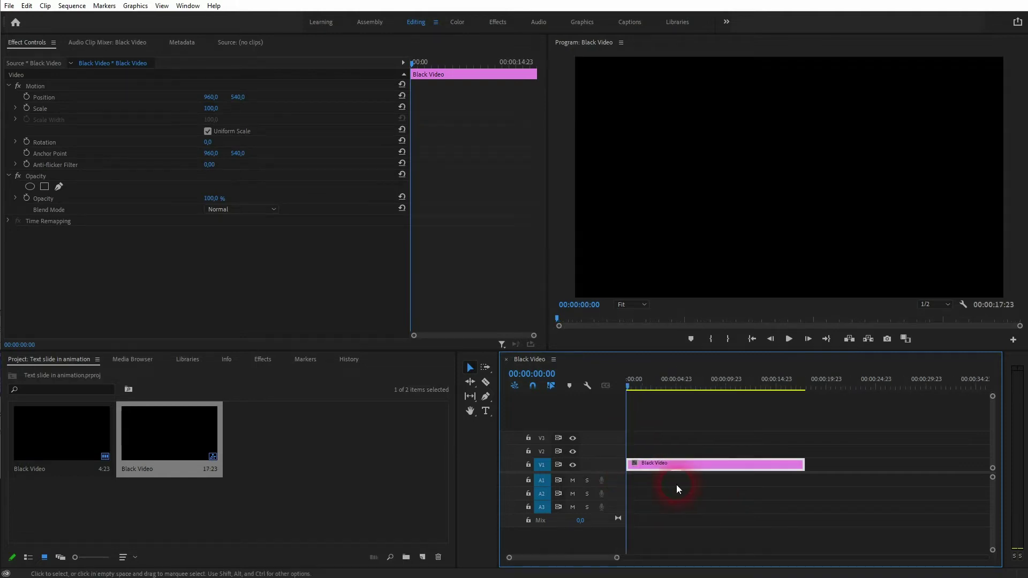
pyautogui.scroll(1, 699, 474)
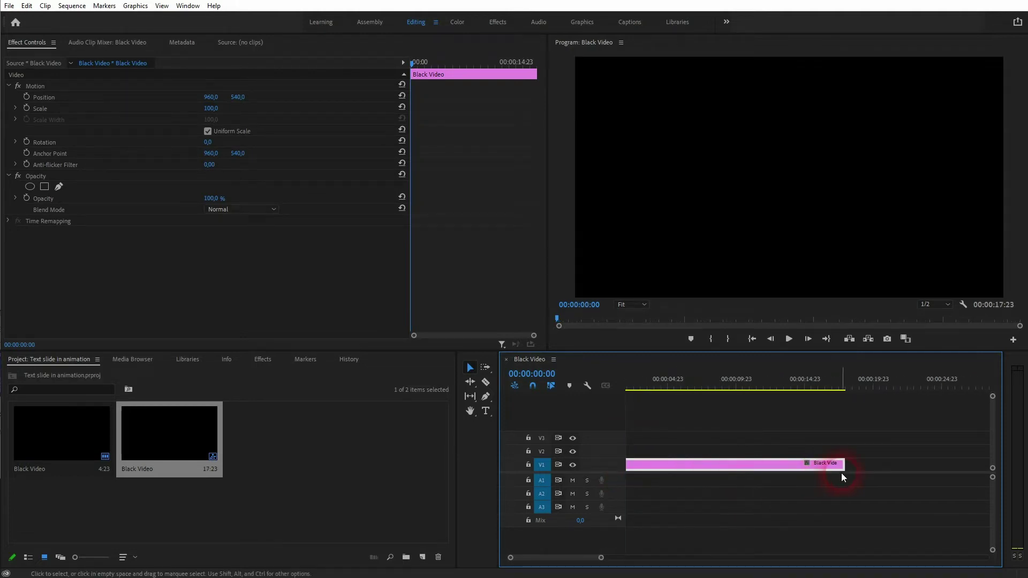
pyautogui.scroll(1, 841, 473)
pyautogui.moveTo(887, 473); pyautogui.dragTo(775, 472)
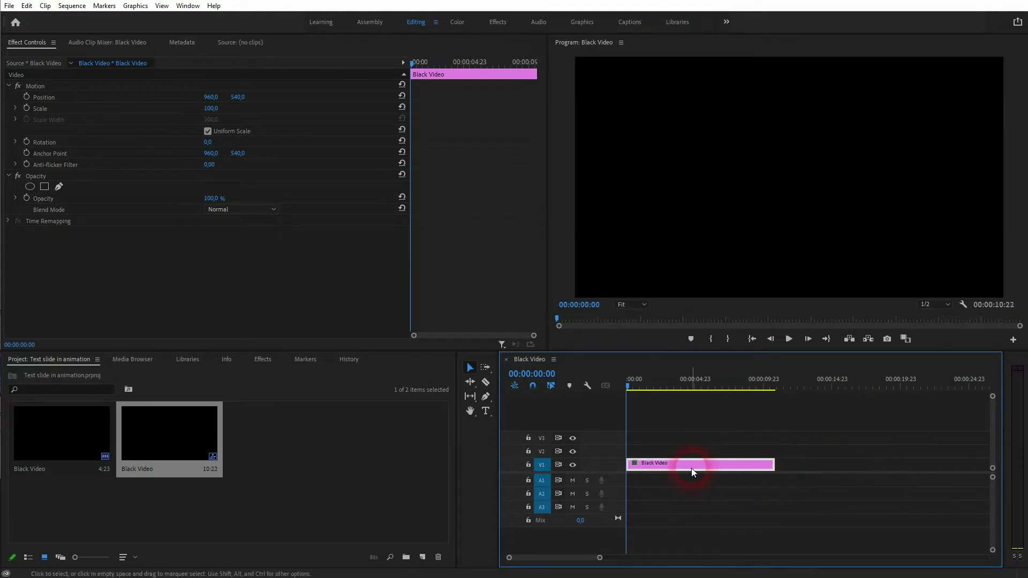
pyautogui.click(723, 427)
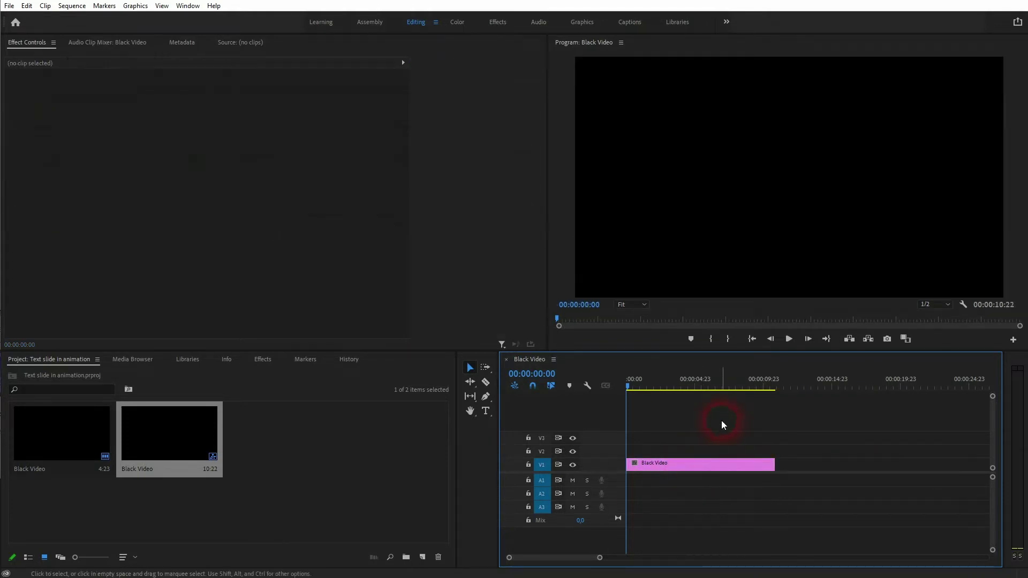
# - Add the title text "TEXT ANIMATION" to the frame and scale it up to about 203%
pyautogui.click(487, 411)
pyautogui.click(638, 155)
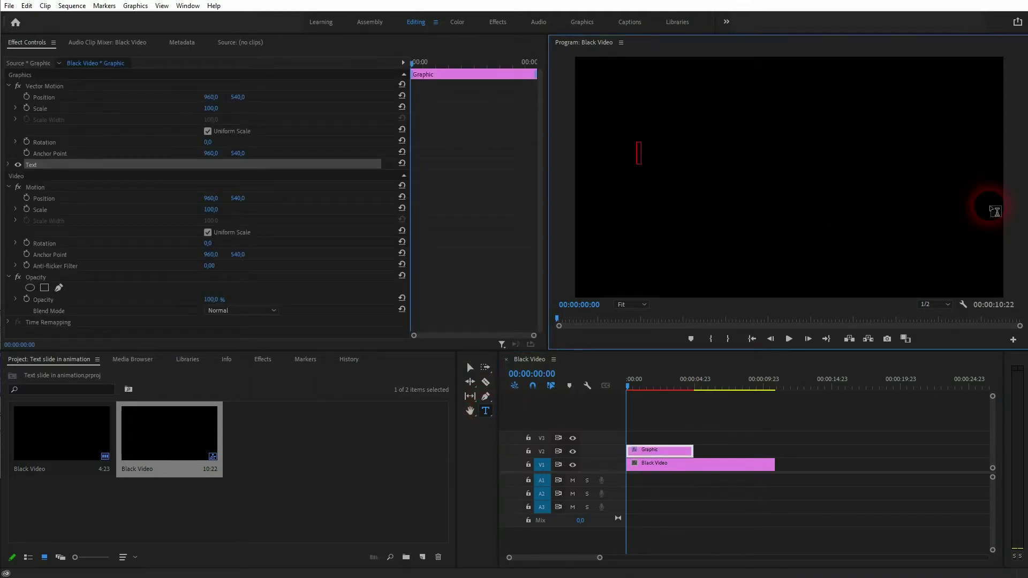
pyautogui.write('TEXT ANIMATION')
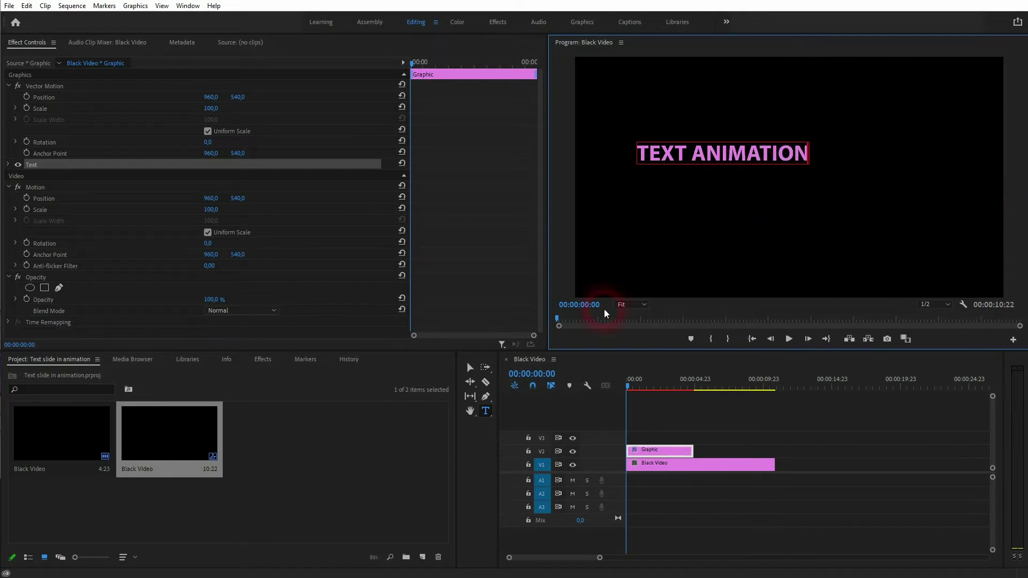
pyautogui.click(470, 367)
pyautogui.moveTo(817, 170); pyautogui.dragTo(852, 194)
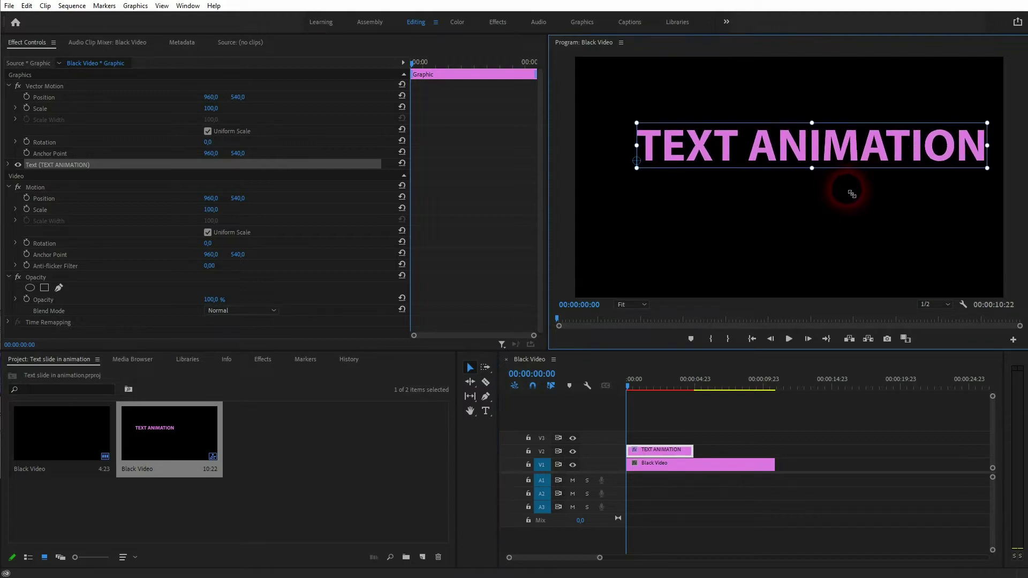
# - Switch to the Graphics workspace and set the title's fill to the pink sampled from the graphic clip bar
pyautogui.click(590, 25)
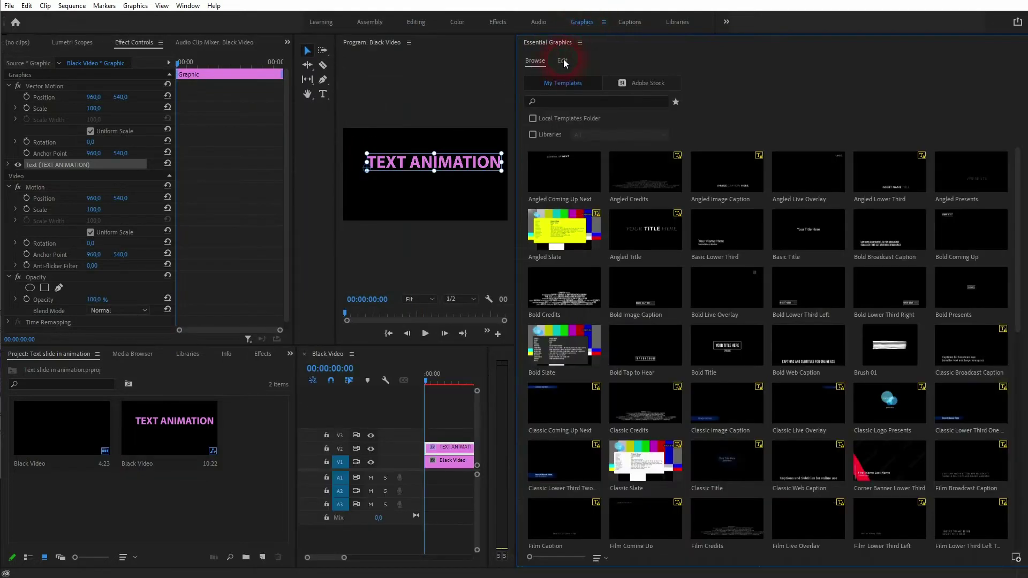
pyautogui.click(563, 62)
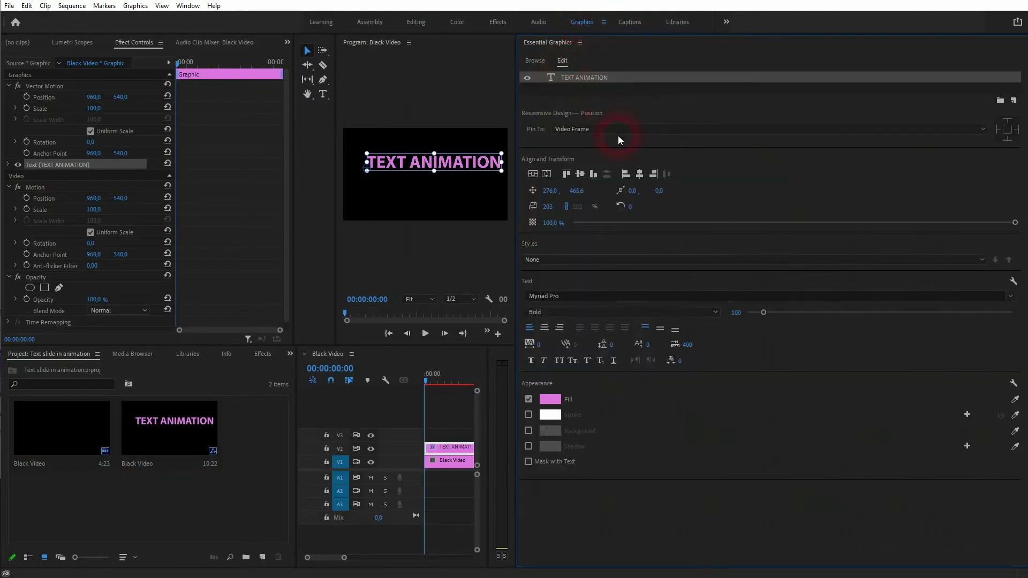
pyautogui.click(550, 399)
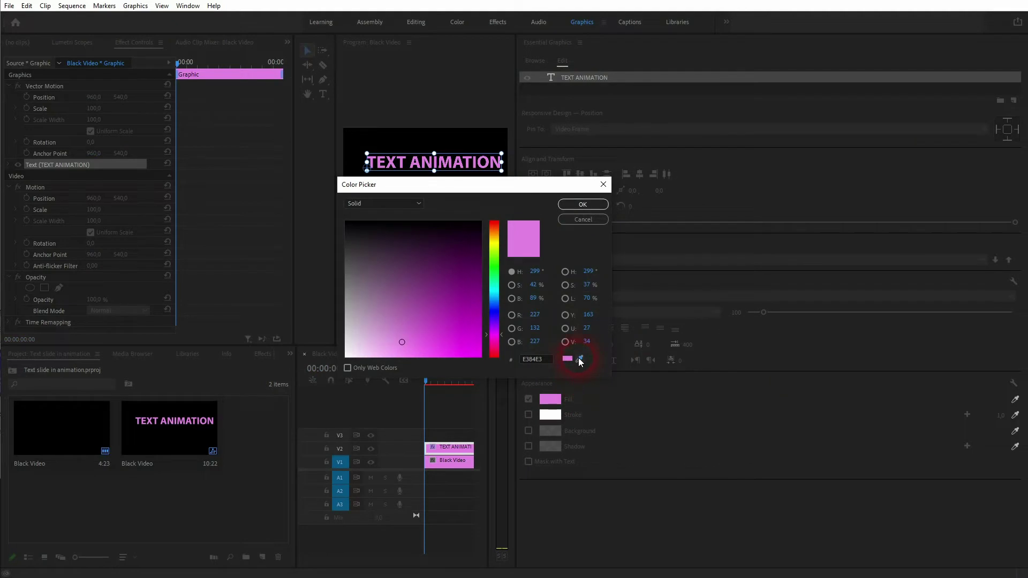
pyautogui.click(244, 80)
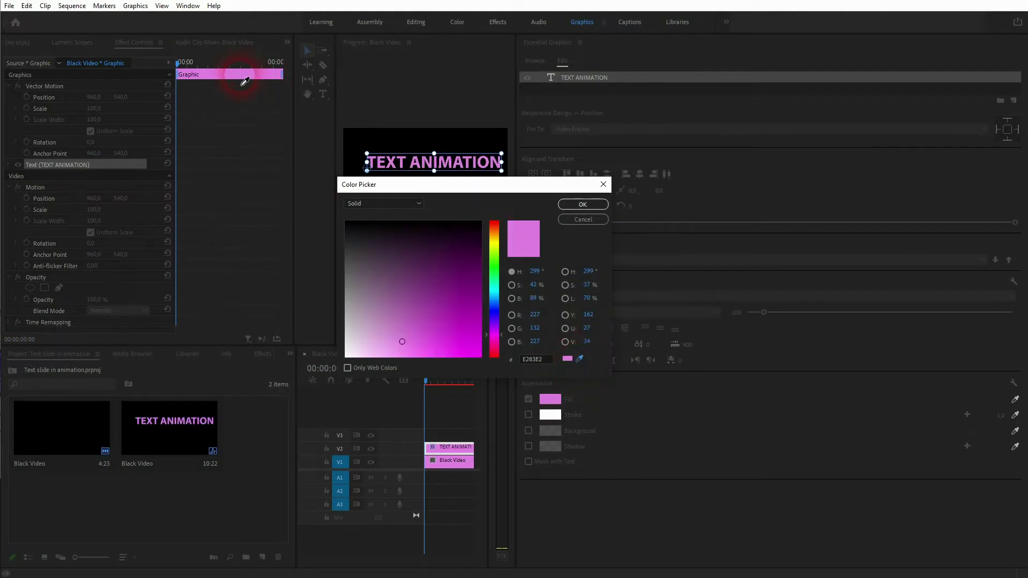
pyautogui.click(582, 204)
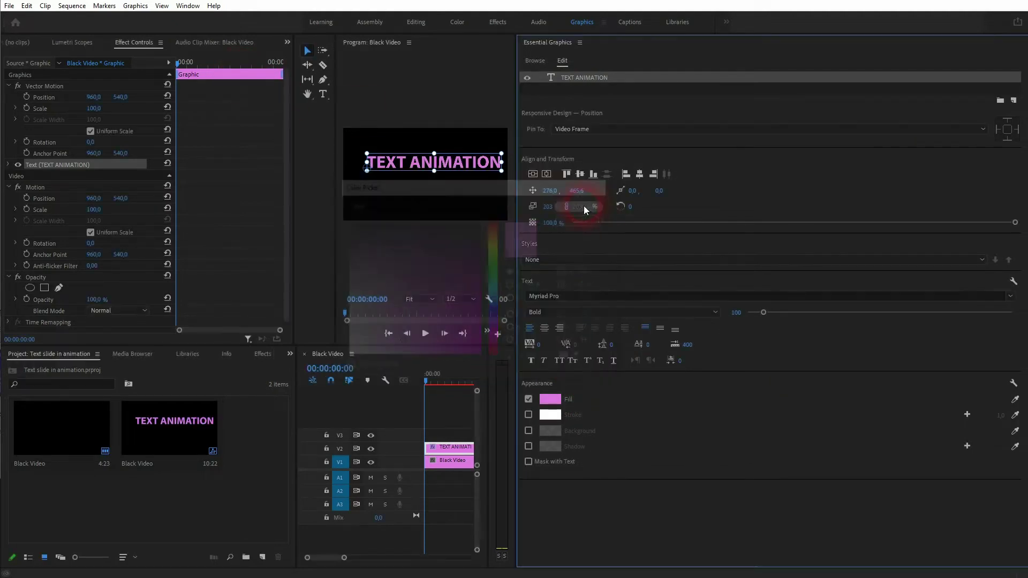
# - Try the Regular font style on the title and restore it to Bold
pyautogui.click(569, 297)
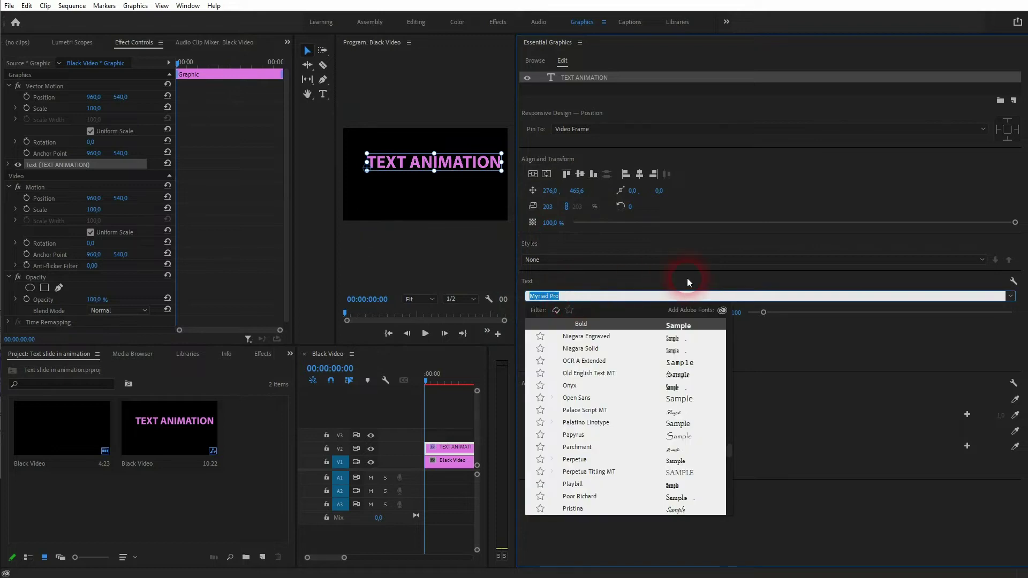
pyautogui.click(687, 278)
pyautogui.click(598, 314)
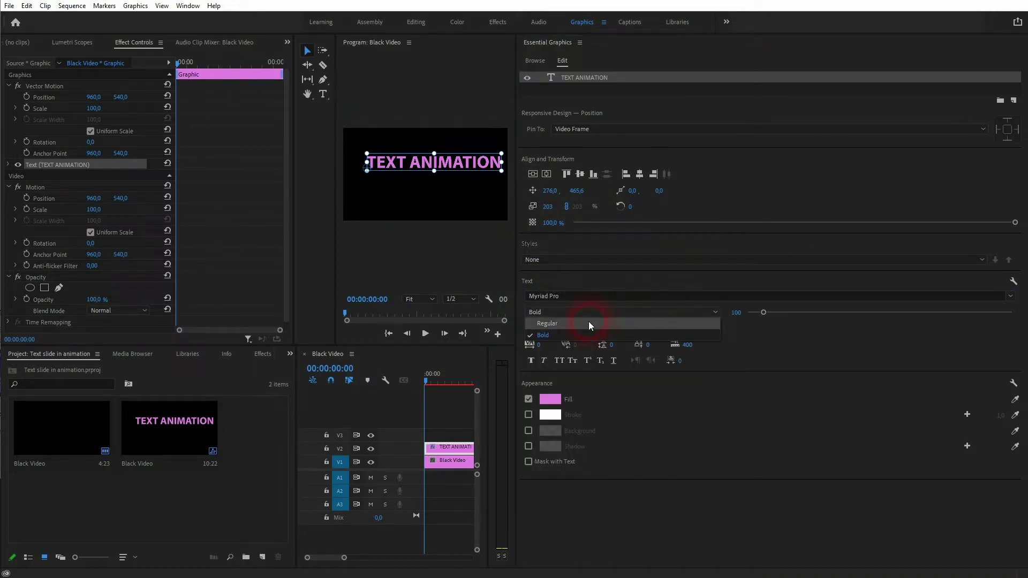
pyautogui.click(589, 323)
pyautogui.click(571, 311)
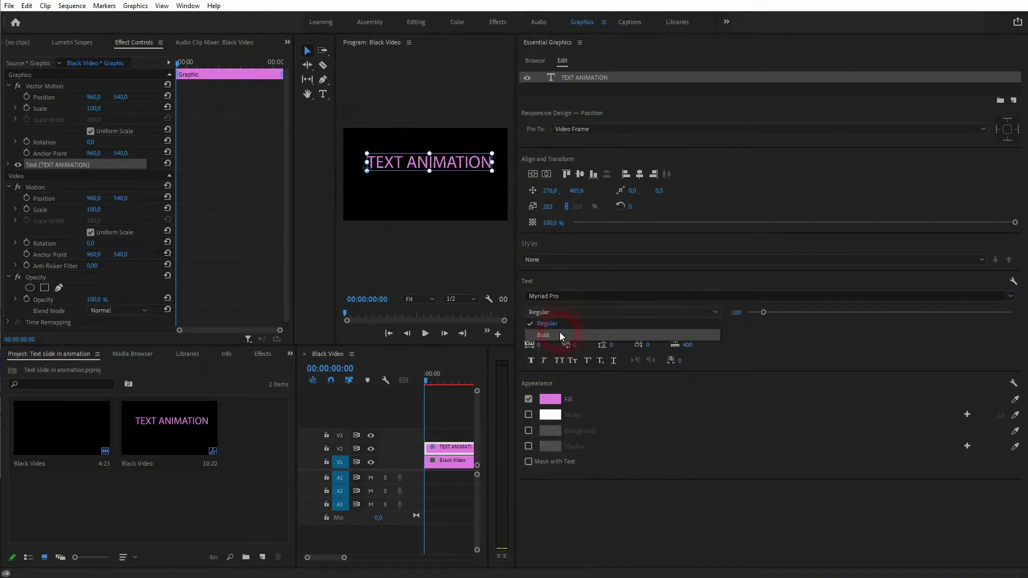
pyautogui.click(560, 332)
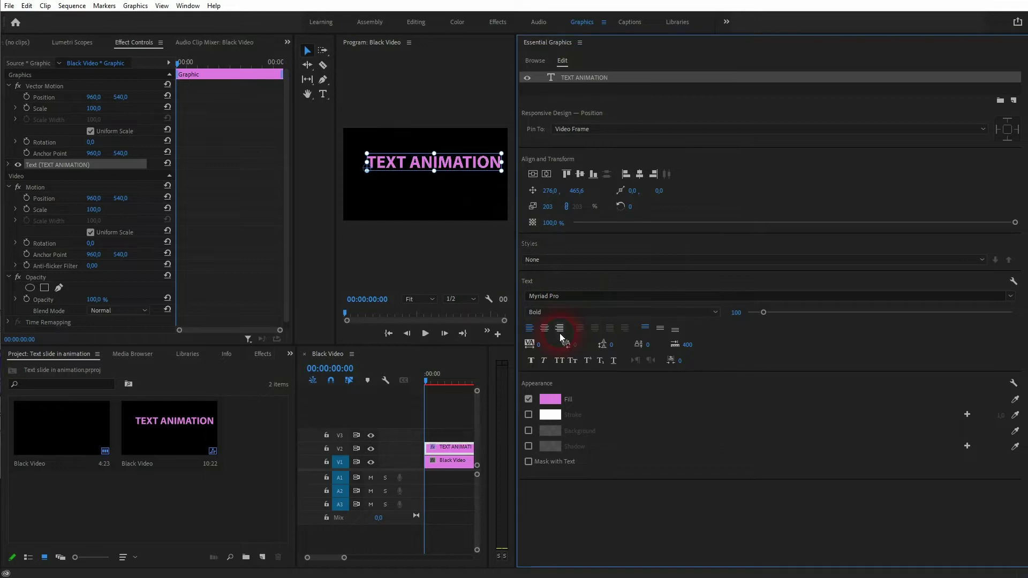
# - Center the title vertically and horizontally in the frame and return to the Editing workspace
pyautogui.click(534, 174)
pyautogui.click(546, 174)
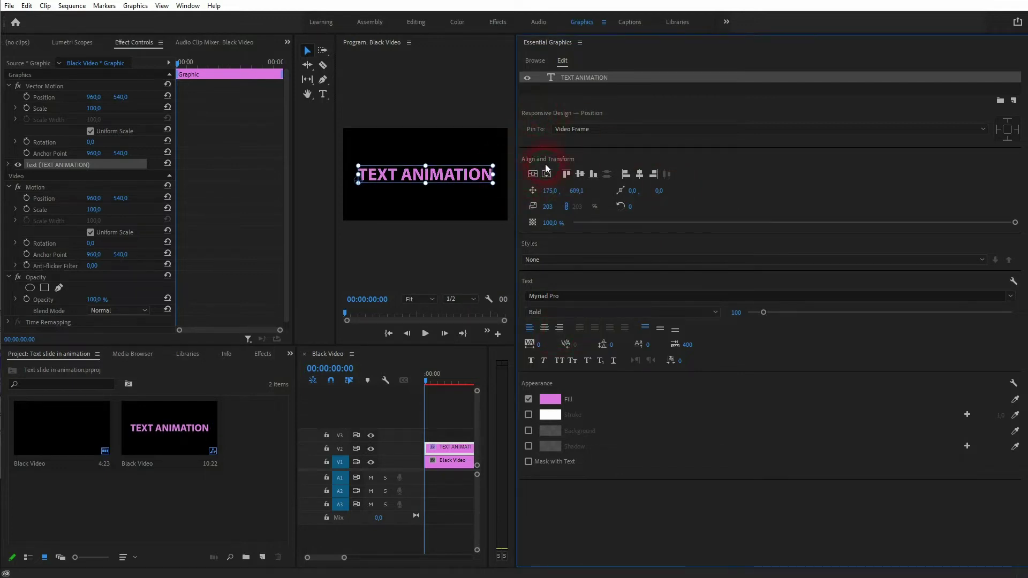
pyautogui.click(434, 53)
pyautogui.click(416, 22)
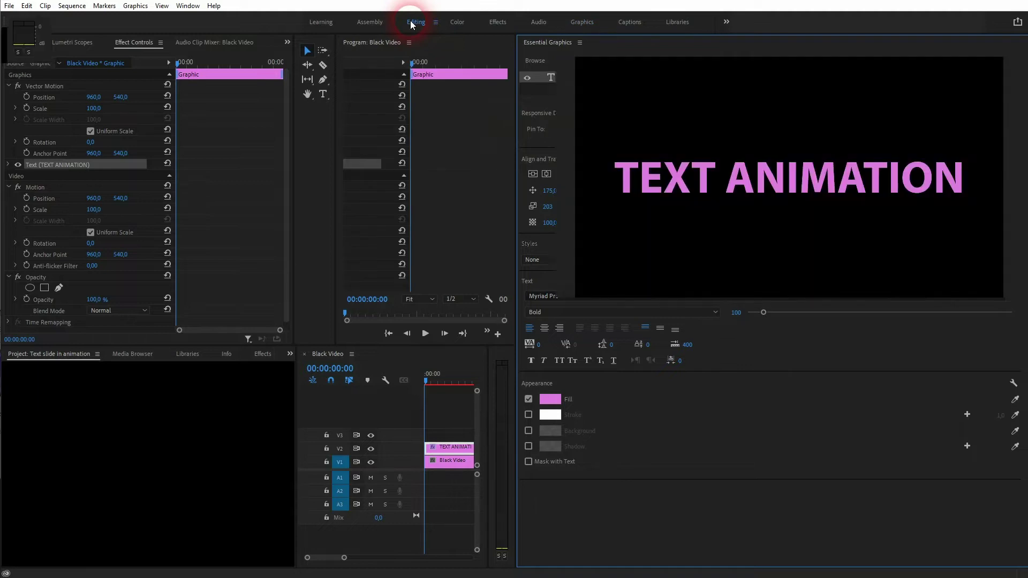
# - Extend the title clip to the end of the black video clip, preview it briefly and return the playhead to the start
pyautogui.click(739, 407)
pyautogui.click(727, 431)
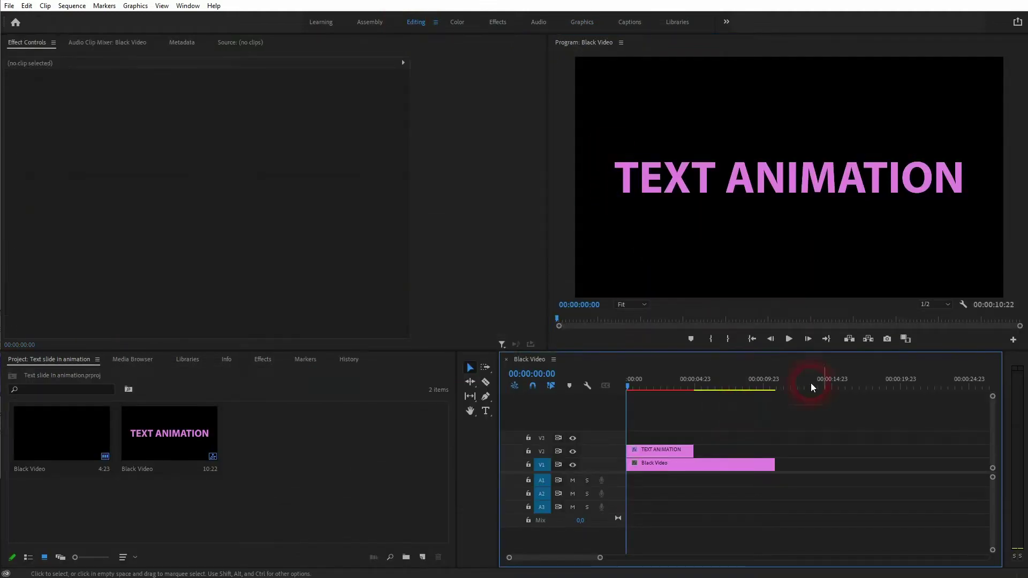
pyautogui.moveTo(696, 450); pyautogui.dragTo(775, 451)
pyautogui.press('space')
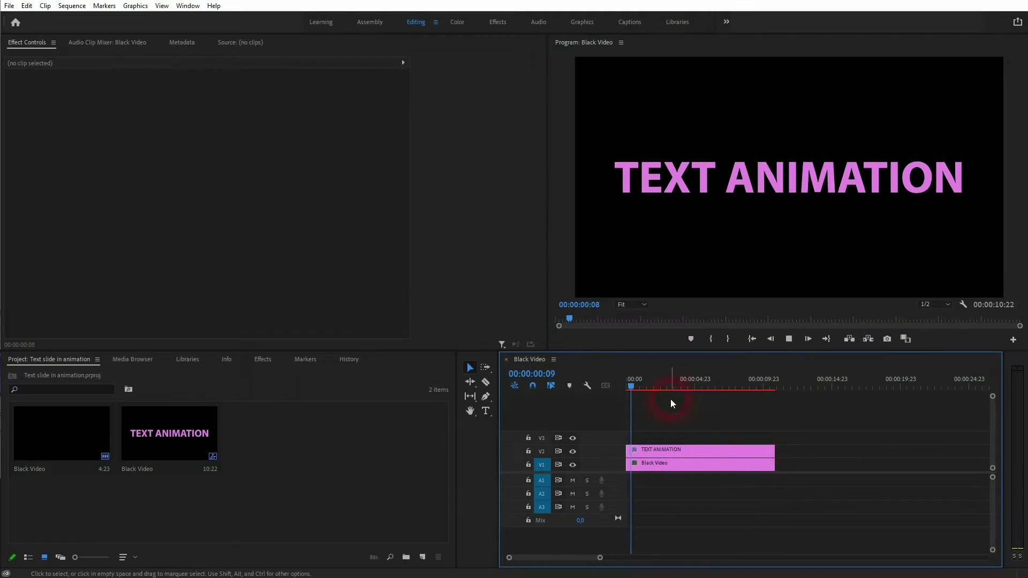
pyautogui.press('space')
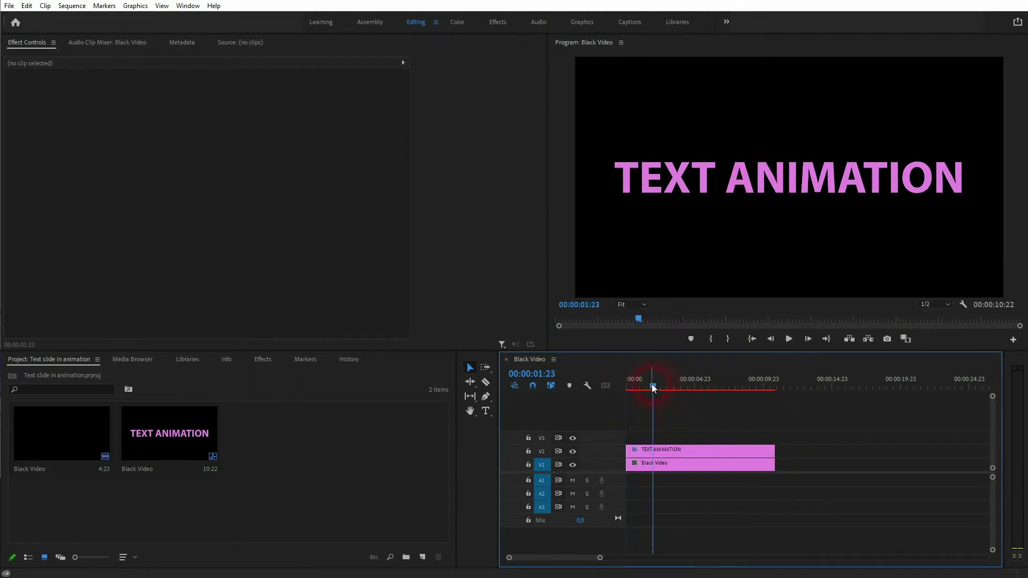
pyautogui.moveTo(652, 386); pyautogui.dragTo(625, 387)
# - Create a 1920 x 1080 color matte named Color Matte, using the pink sampled from the title (E384E3)
pyautogui.rightClick(325, 435)
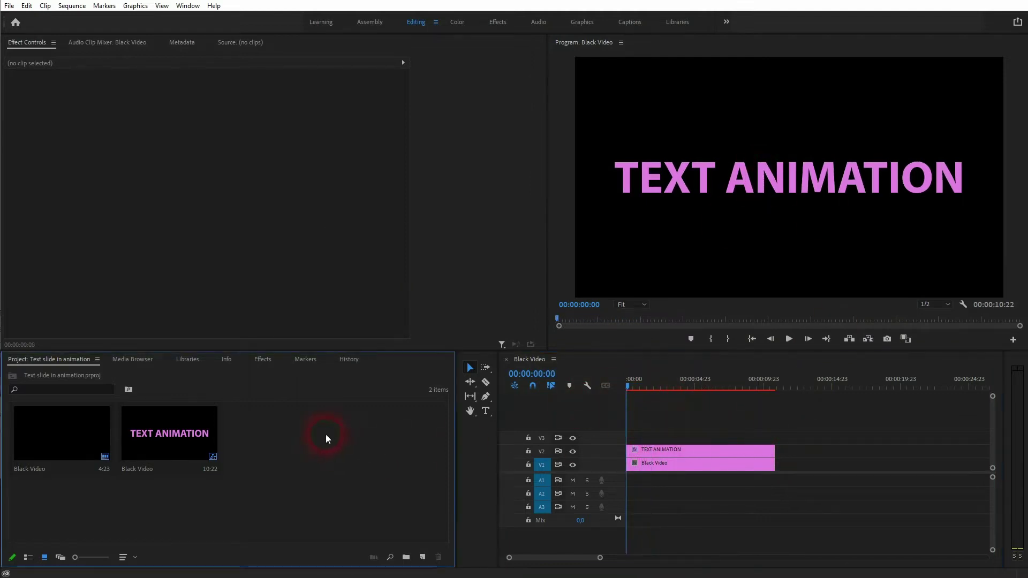
pyautogui.moveTo(395, 275)
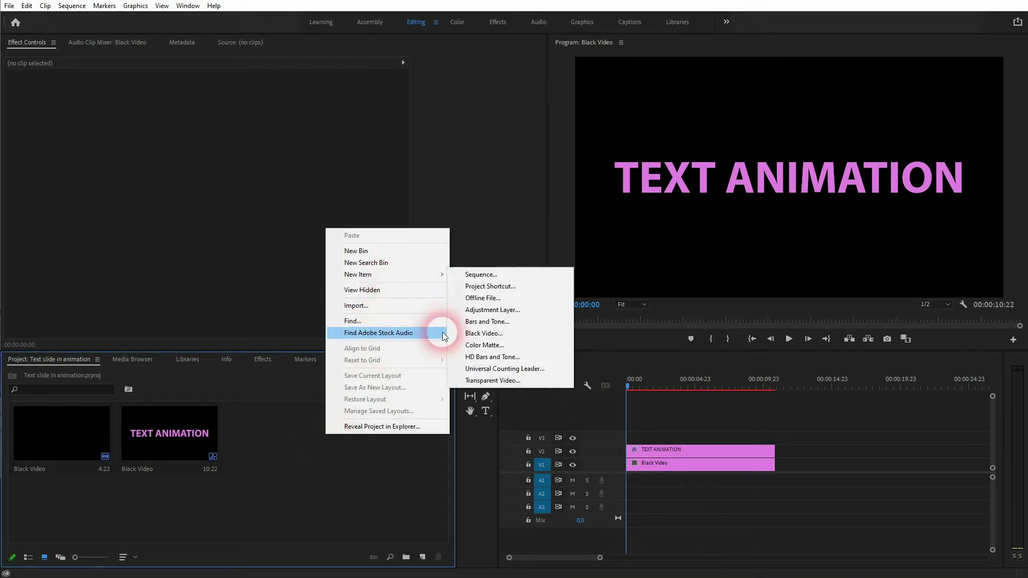
pyautogui.click(479, 345)
pyautogui.click(513, 268)
pyautogui.click(578, 268)
pyautogui.click(535, 325)
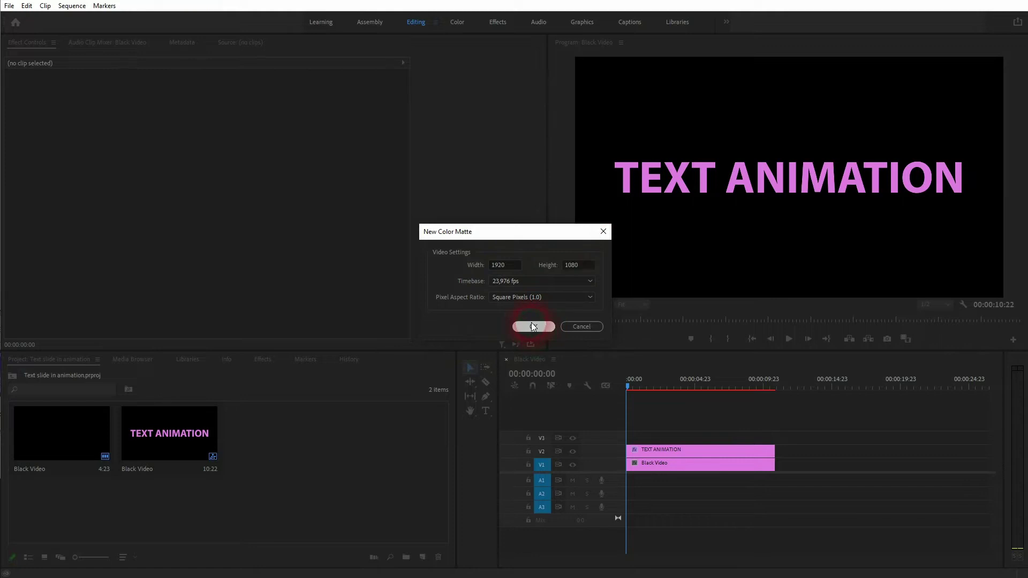
pyautogui.click(580, 354)
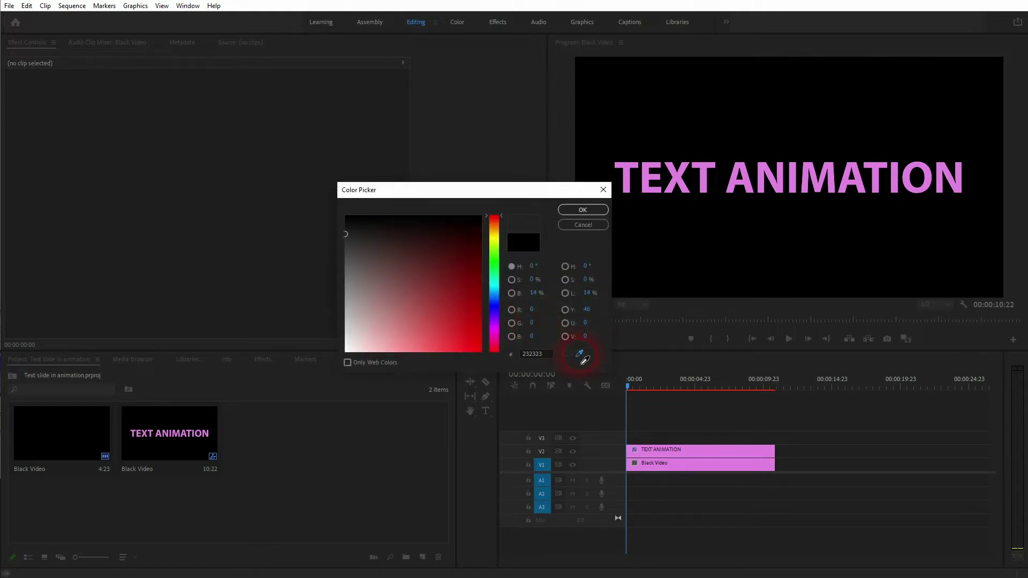
pyautogui.click(749, 183)
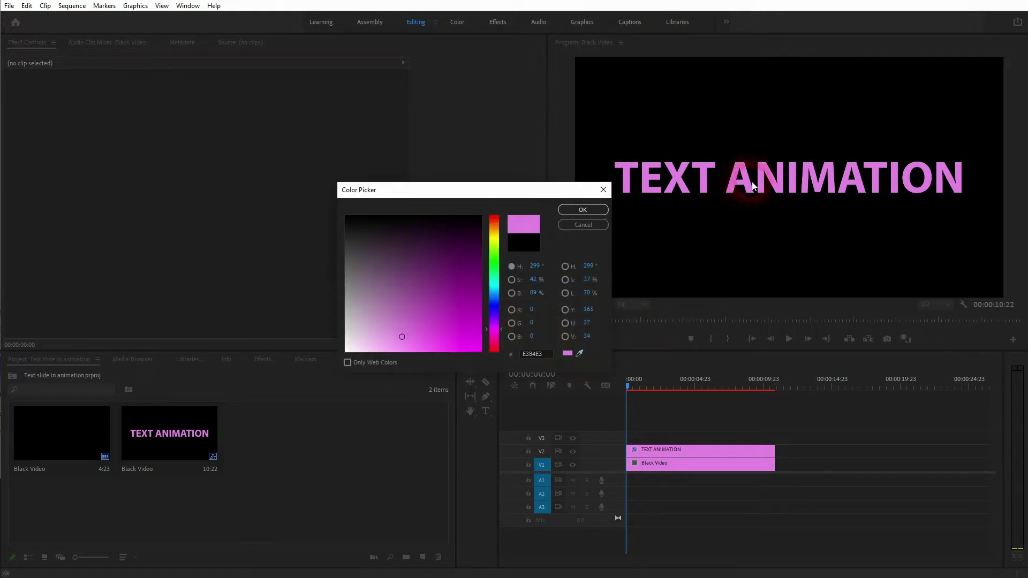
pyautogui.click(582, 209)
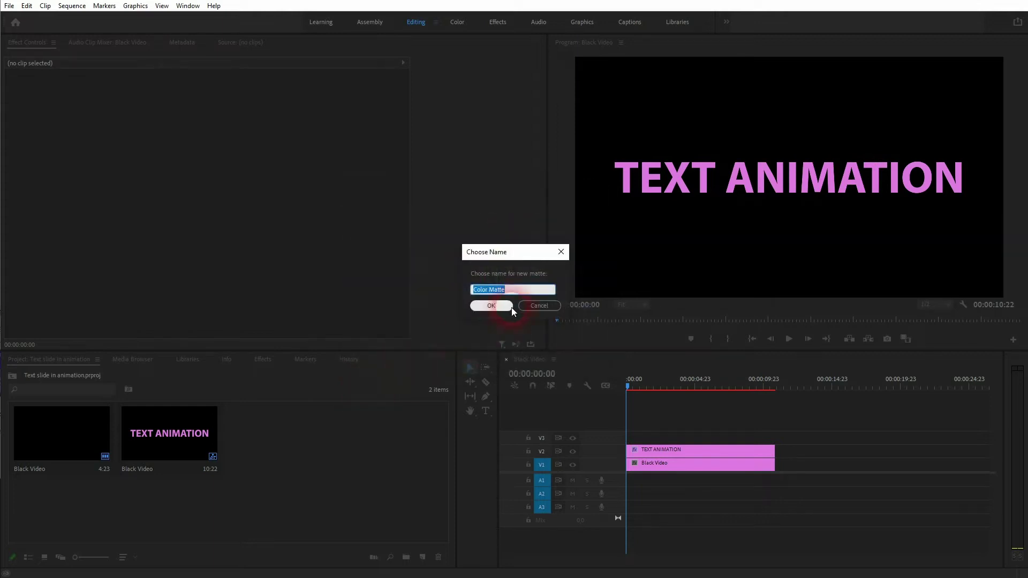
pyautogui.click(508, 305)
# - Place the color matte on track V3 at the sequence start and extend it to the end of the clips below
pyautogui.moveTo(281, 440); pyautogui.dragTo(631, 440)
pyautogui.moveTo(694, 438); pyautogui.dragTo(776, 440)
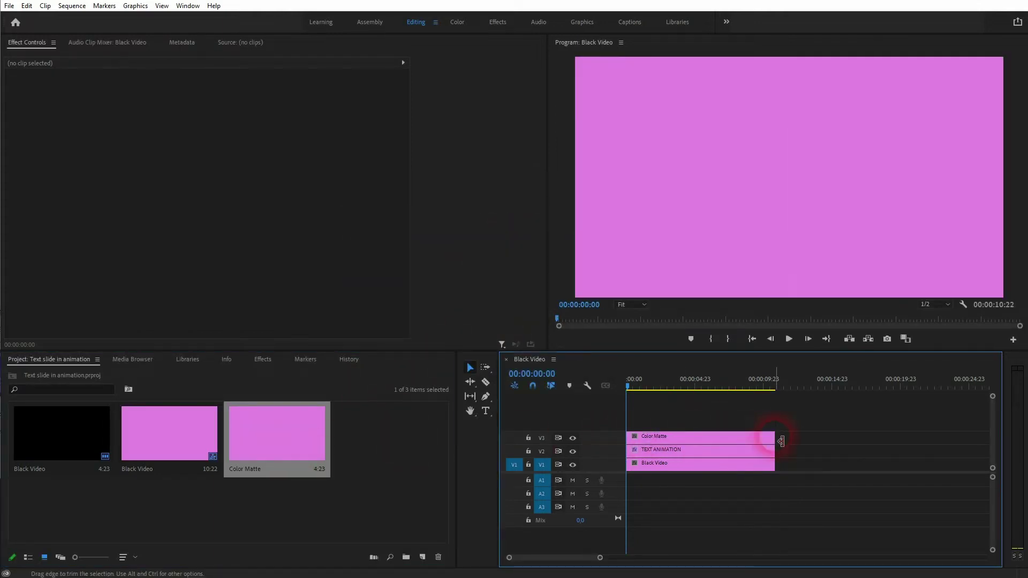
# - Turn off Uniform Scale for the color matte clip and reduce its Scale Height to 4
pyautogui.click(725, 435)
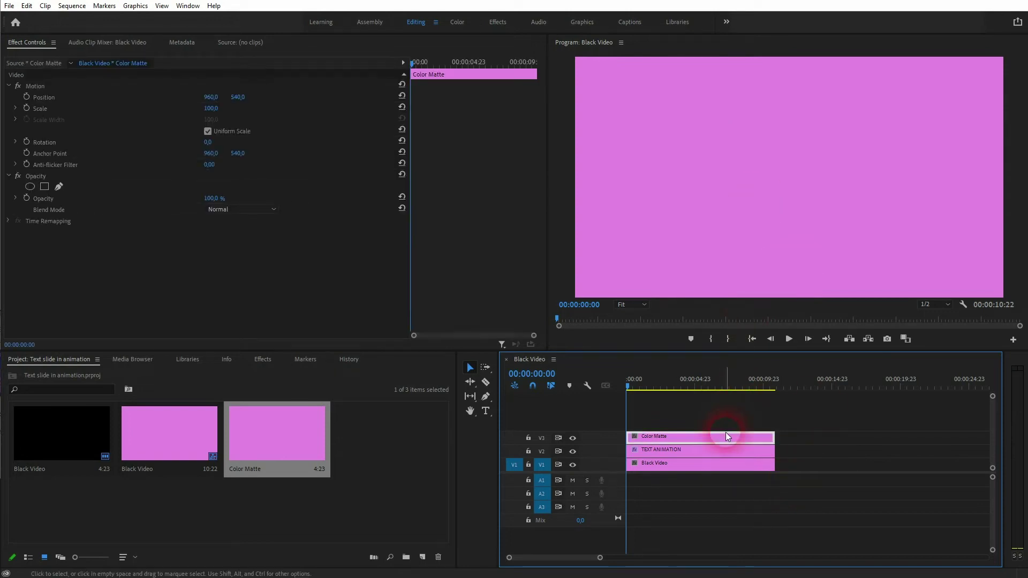
pyautogui.click(184, 6)
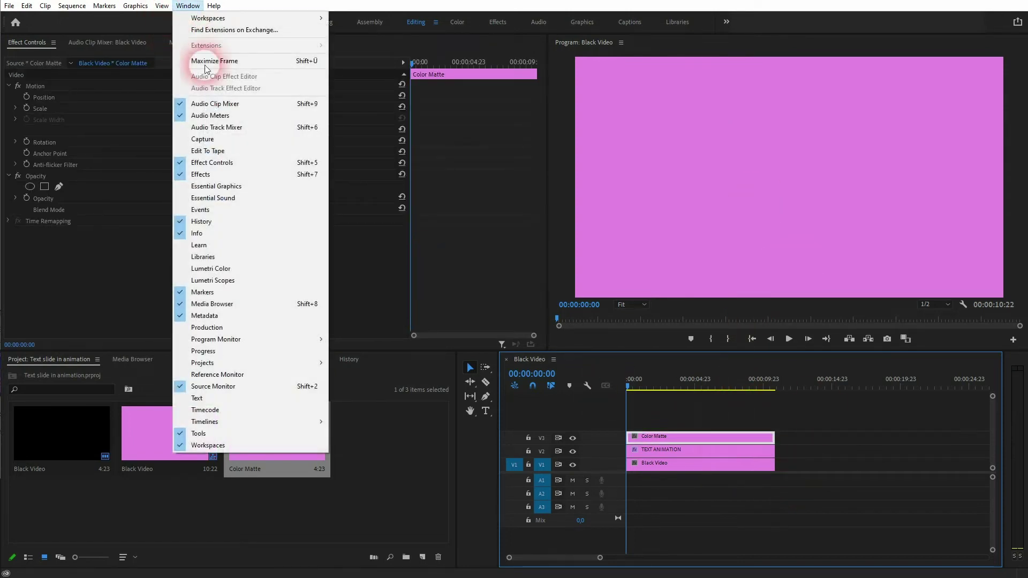
pyautogui.click(219, 163)
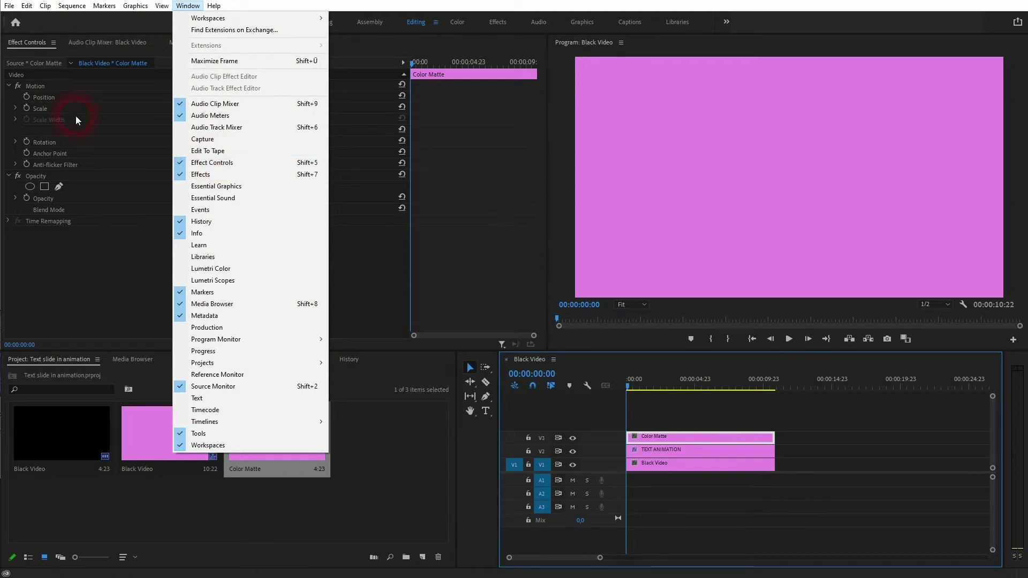
pyautogui.click(34, 85)
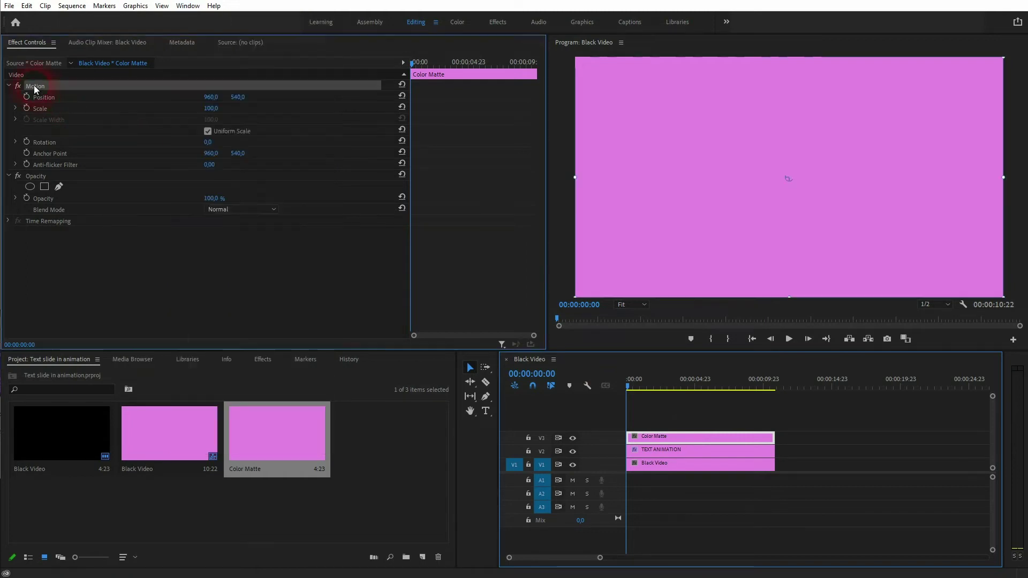
pyautogui.click(208, 131)
pyautogui.moveTo(214, 115); pyautogui.dragTo(164, 116)
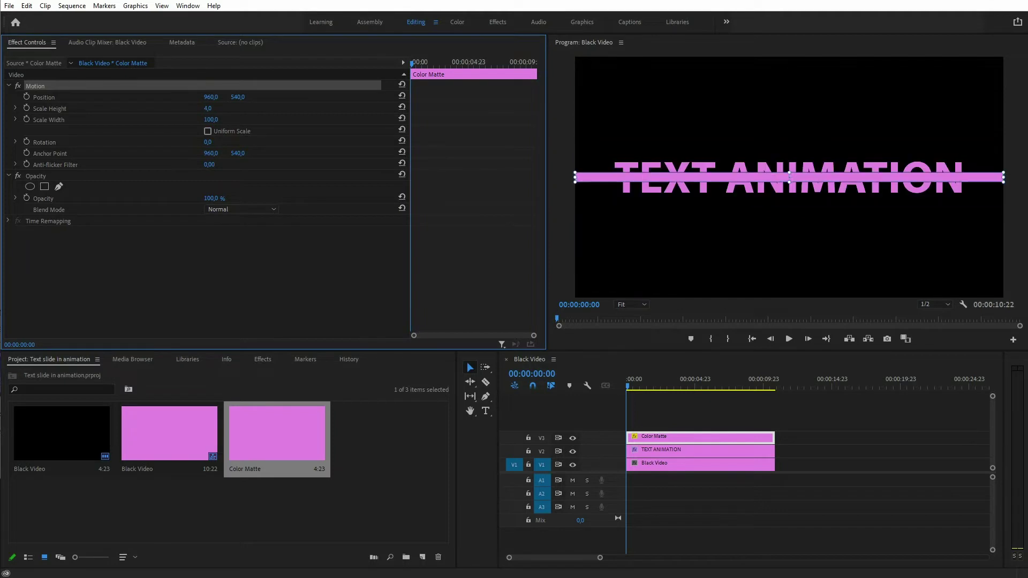
# - Set the color matte's Scale Height to 17 so that the band is slightly taller than the title
pyautogui.click(702, 204)
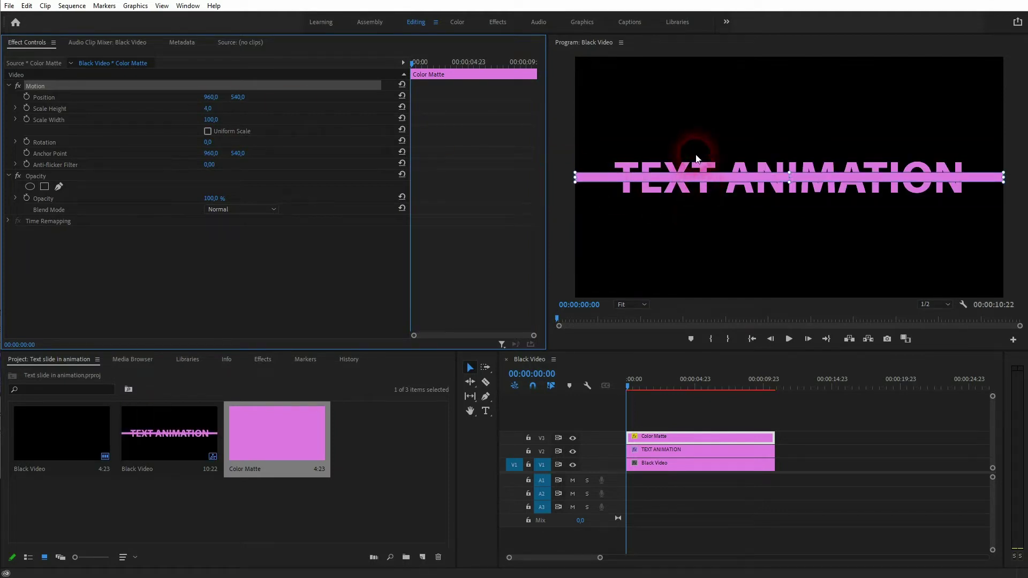
pyautogui.click(246, 129)
pyautogui.click(216, 111)
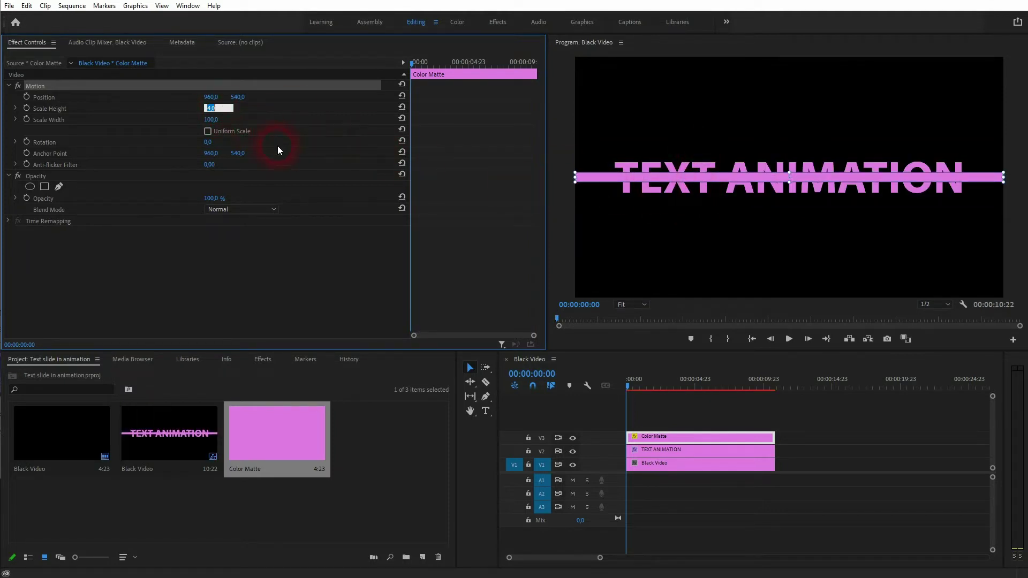
pyautogui.press('Up')
pyautogui.press('Up')
pyautogui.press('Up')
pyautogui.press('Up')
pyautogui.press('Up')
pyautogui.press('Up')
pyautogui.press('Up')
pyautogui.press('Up')
pyautogui.press('Up')
pyautogui.press('Up')
pyautogui.press('Up')
pyautogui.press('Up')
pyautogui.press('Up')
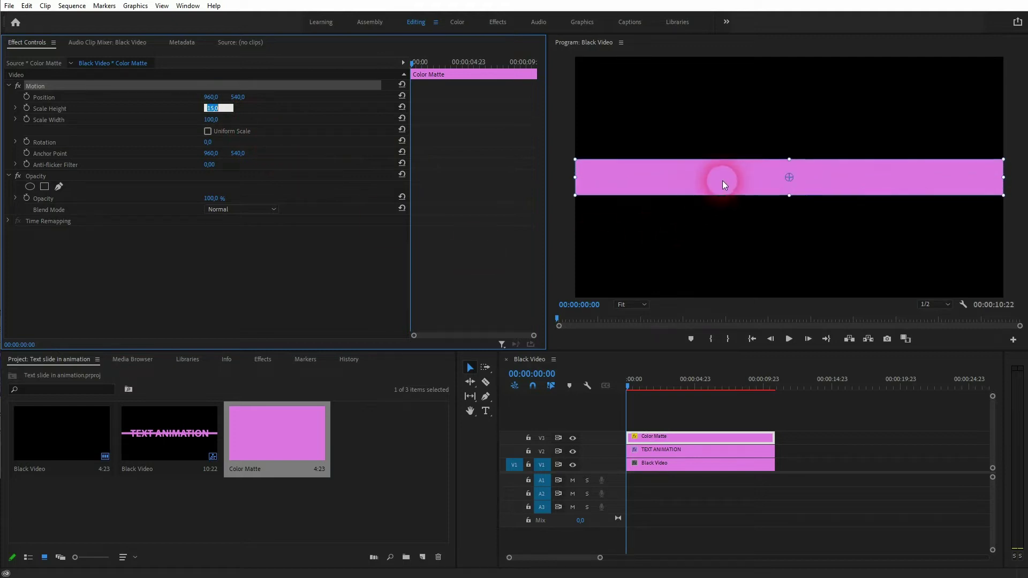
pyautogui.press('Down')
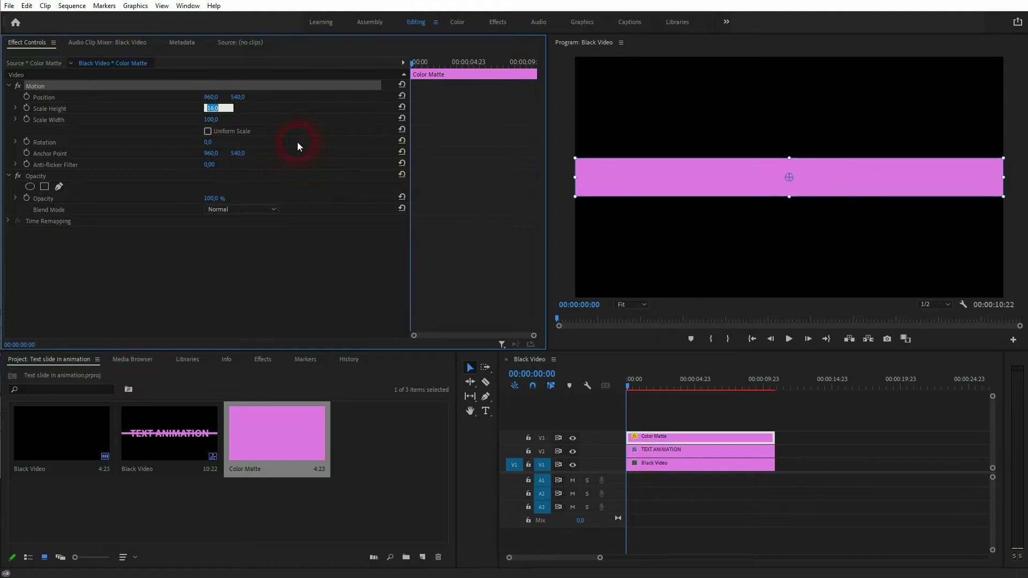
pyautogui.press('Up')
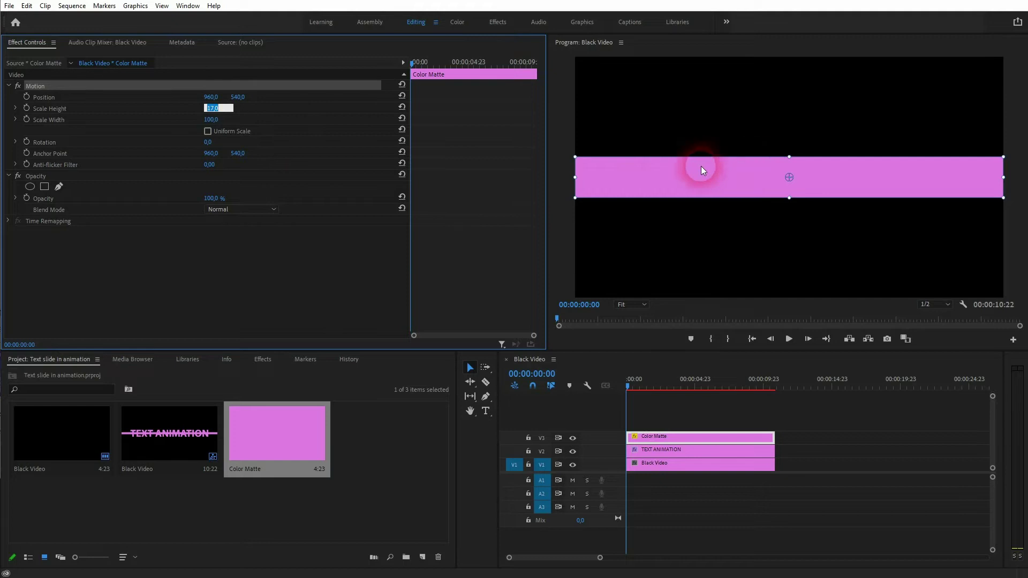
# - Narrow the color matte to a thin vertical bar with a Scale Width of 2
pyautogui.click(236, 123)
pyautogui.write('1')
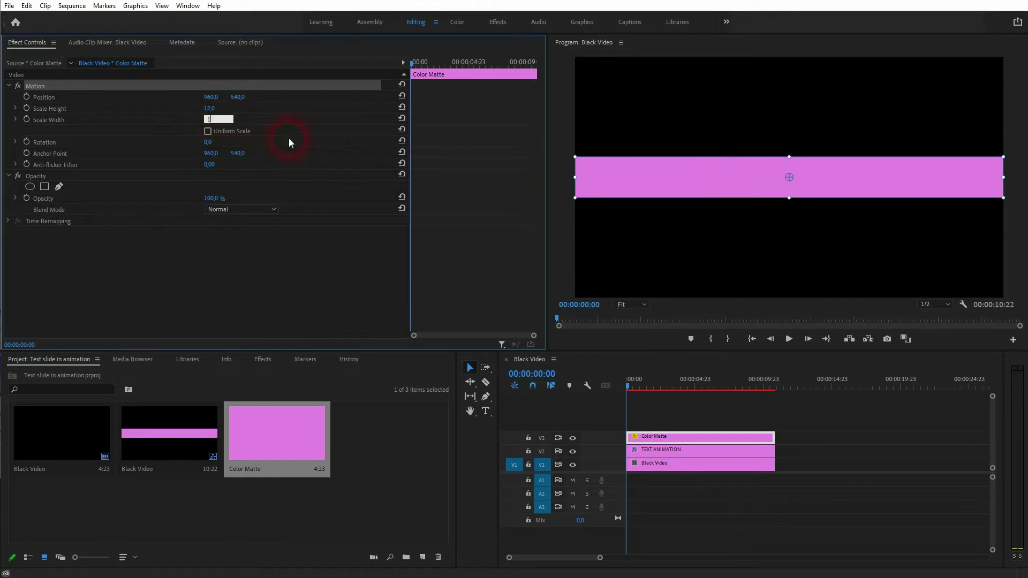
pyautogui.click(574, 184)
pyautogui.click(222, 122)
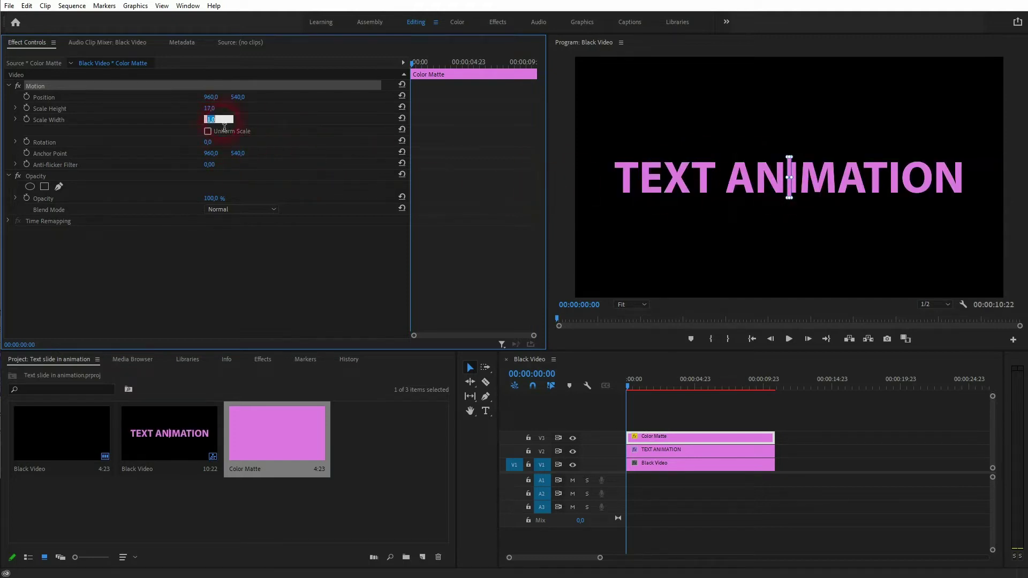
pyautogui.click(747, 236)
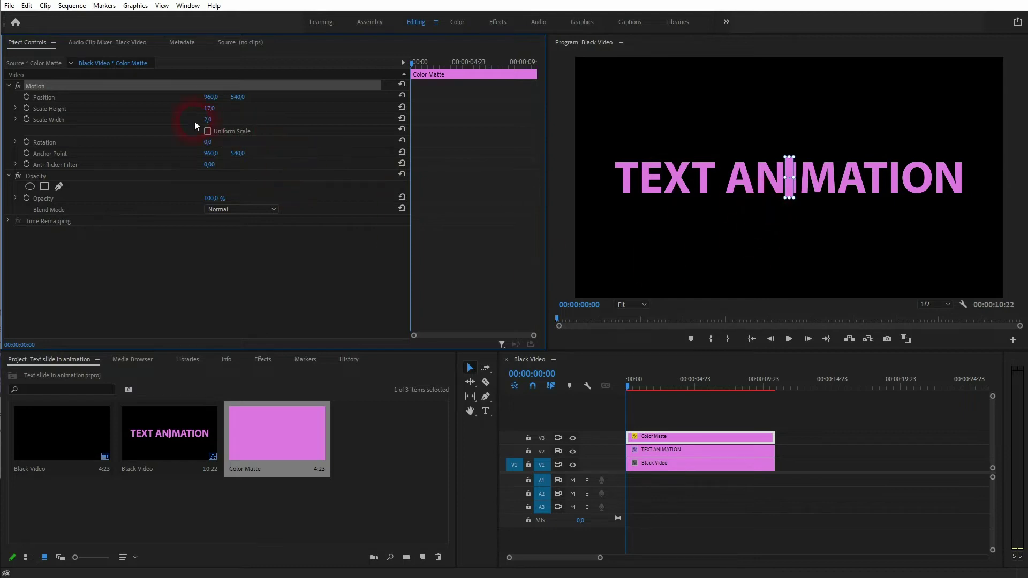
# - Try a Scale Width of 5 for the matte bar, and set it back to 2
pyautogui.write('5')
pyautogui.click(871, 233)
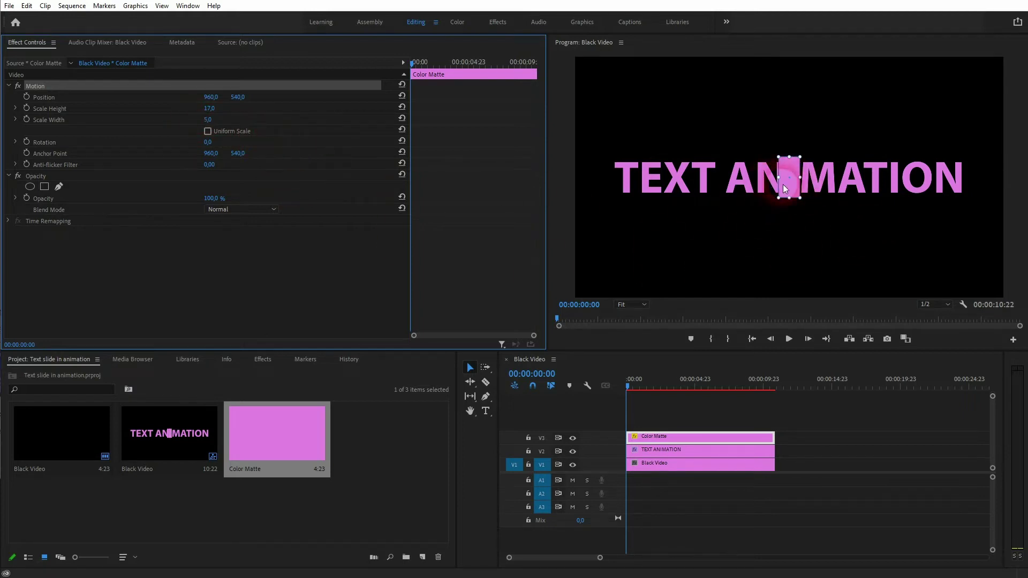
pyautogui.click(212, 121)
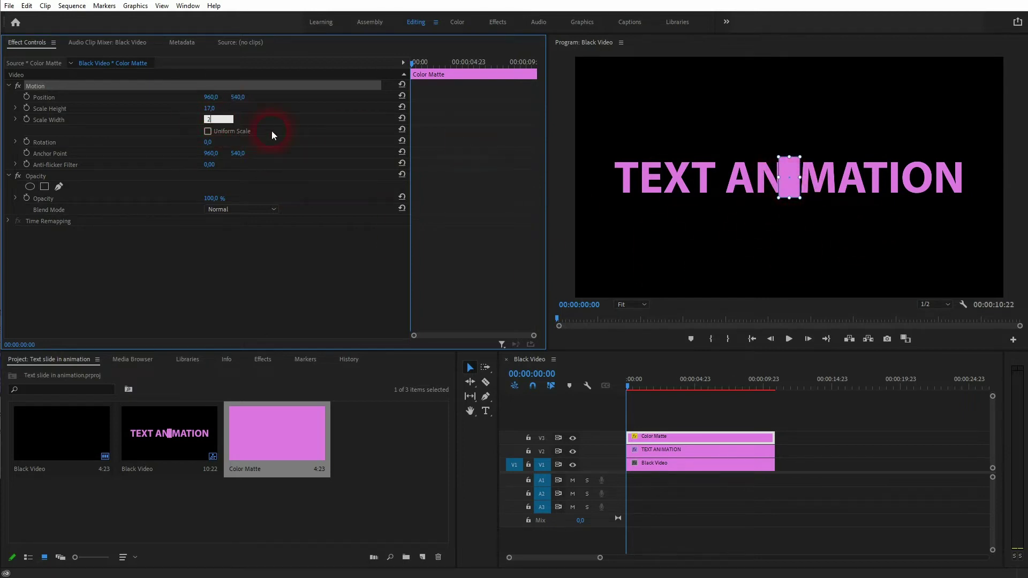
pyautogui.write('2')
pyautogui.click(323, 167)
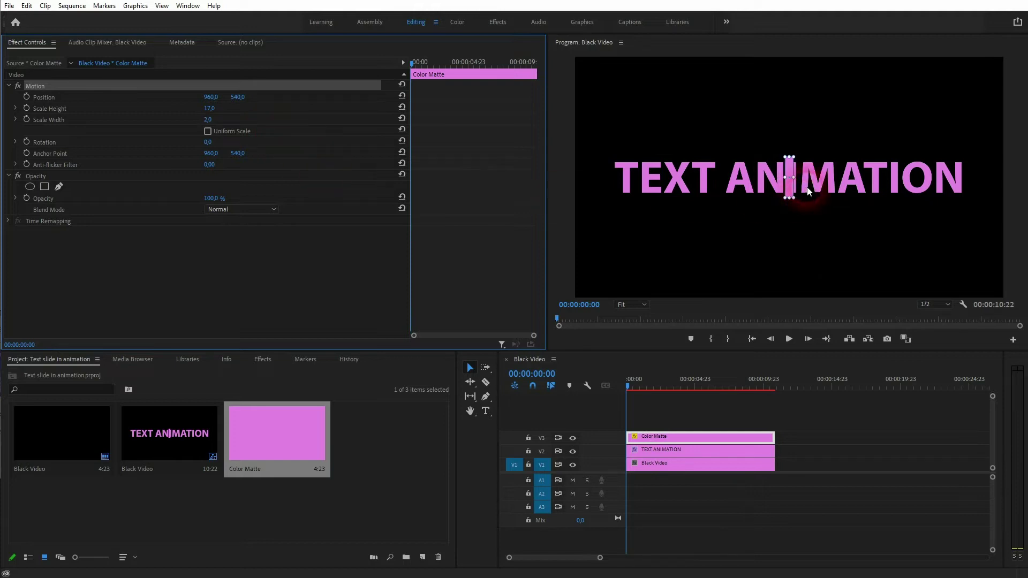
pyautogui.click(674, 401)
pyautogui.click(487, 274)
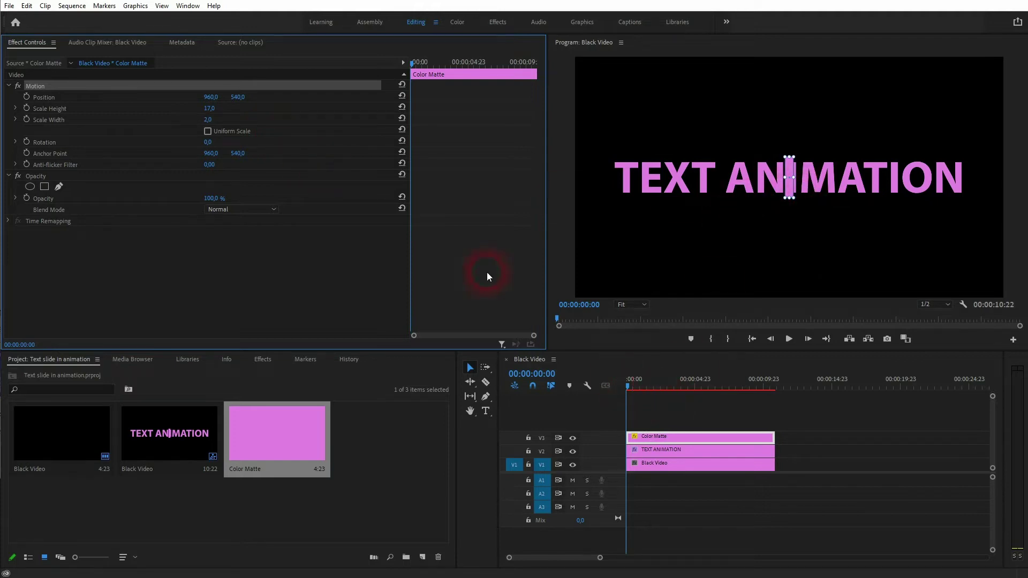
# - Move the matte bar just before the first letter of the title, at about 101, 540, and start a preview
pyautogui.moveTo(789, 177); pyautogui.dragTo(597, 177)
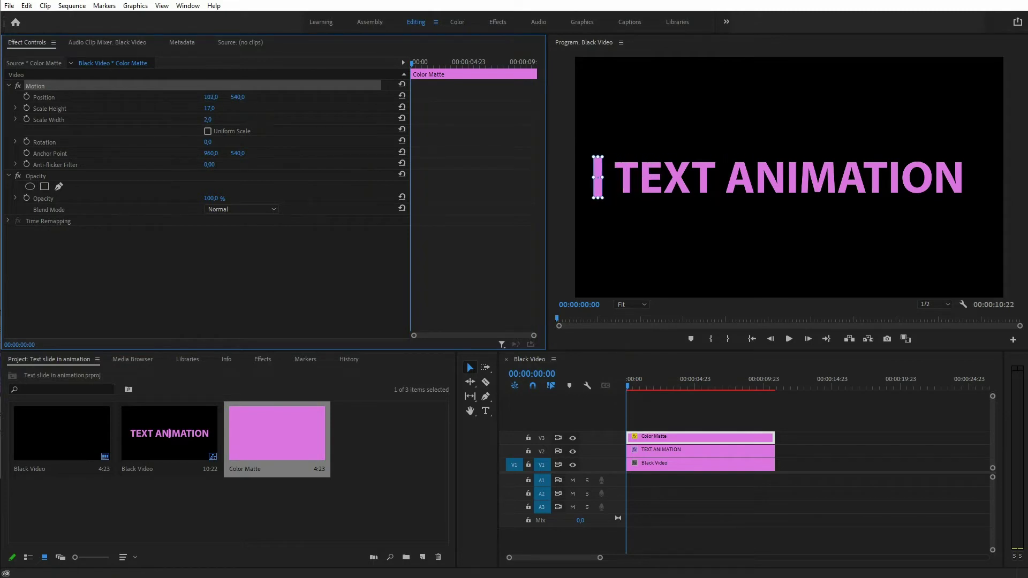
pyautogui.click(698, 419)
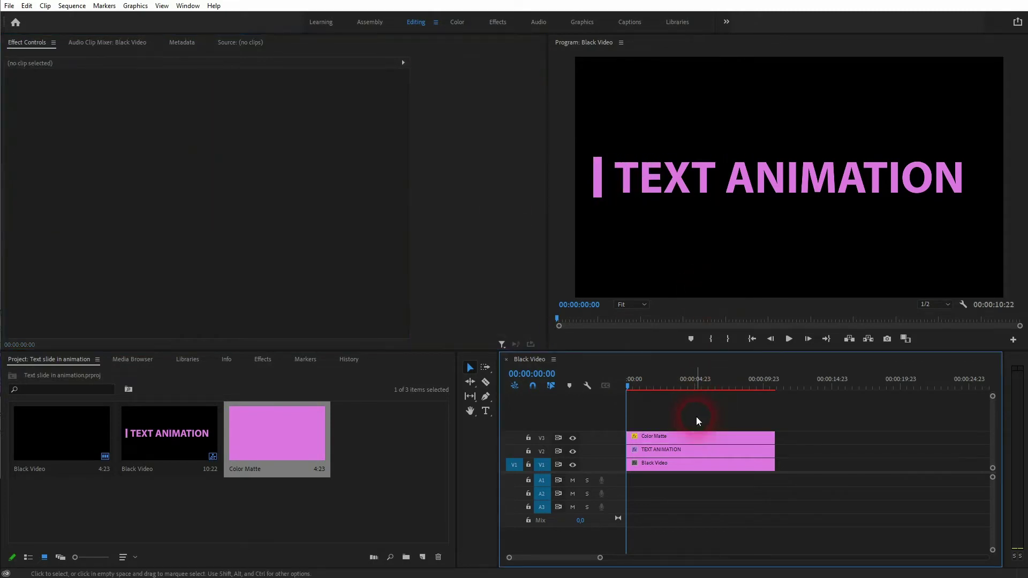
pyautogui.press('space')
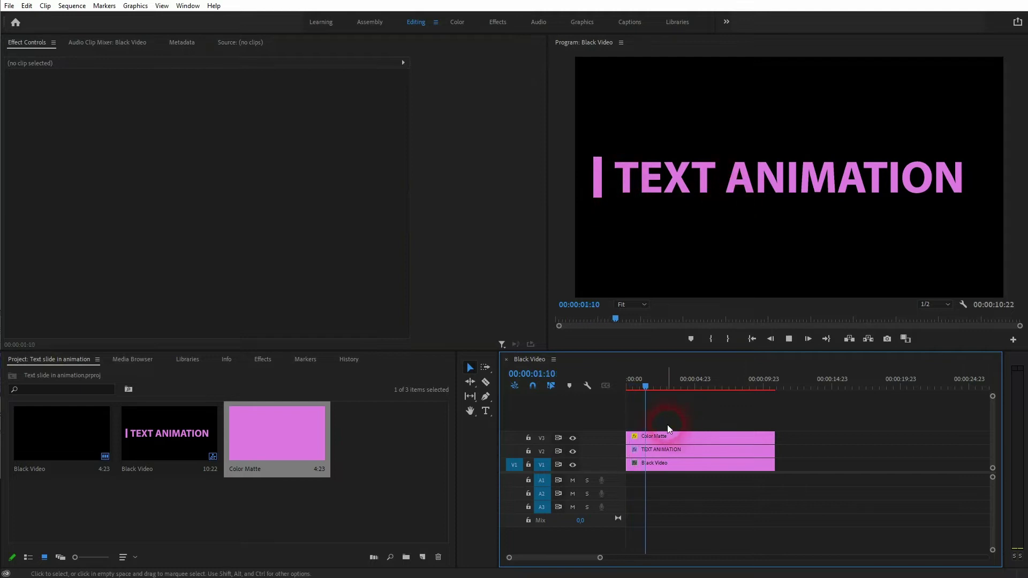
# - Trim the start of the color matte clip to 00:00:00:18
pyautogui.click(638, 385)
pyautogui.moveTo(638, 387); pyautogui.dragTo(635, 388)
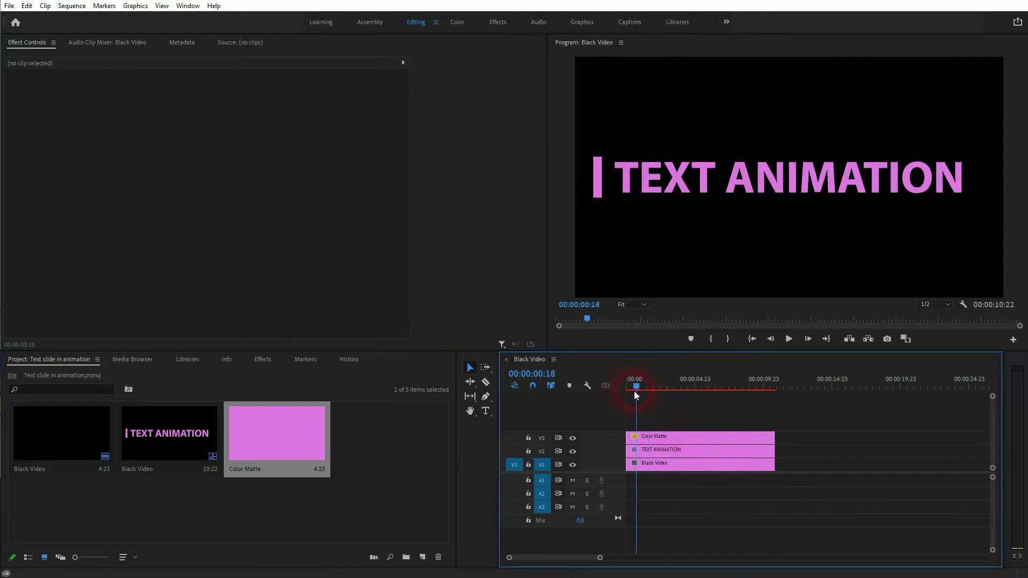
pyautogui.press('c')
pyautogui.press('v')
pyautogui.moveTo(627, 436); pyautogui.dragTo(636, 436)
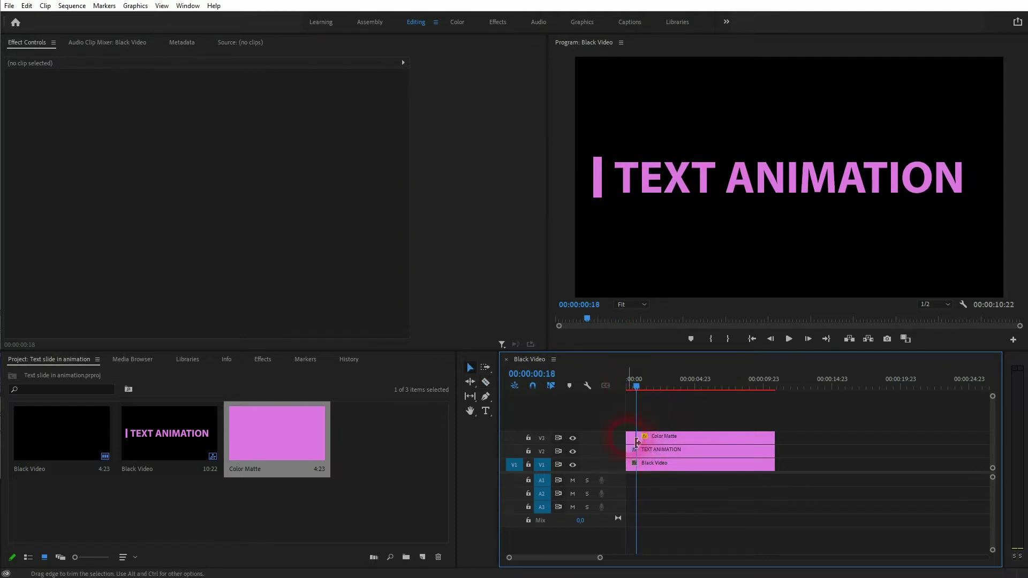
# - Split the color matte clip at 00:00:00:20, two frames after its start
pyautogui.scroll(4, 640, 437)
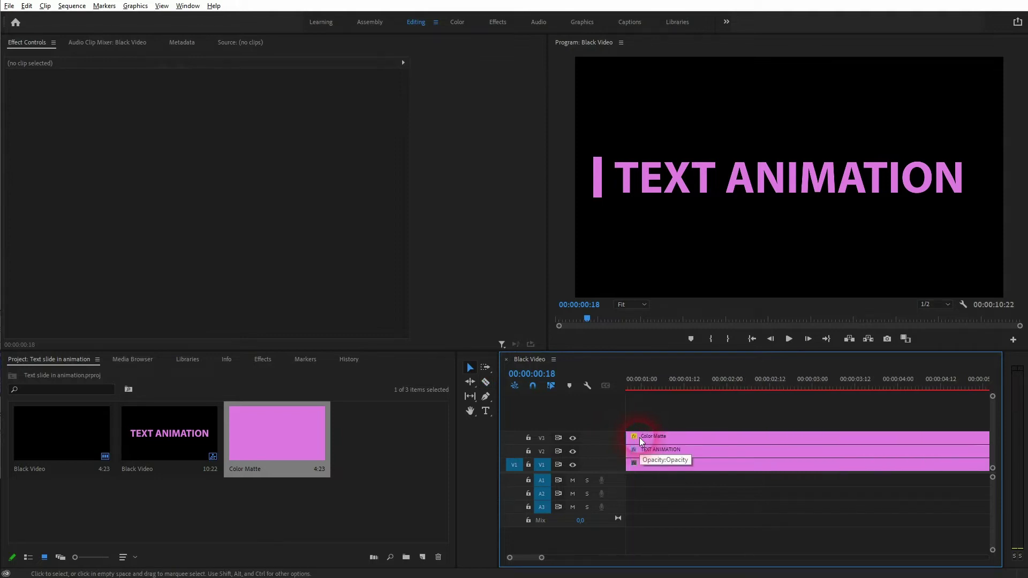
pyautogui.press('Right')
pyautogui.press('Right')
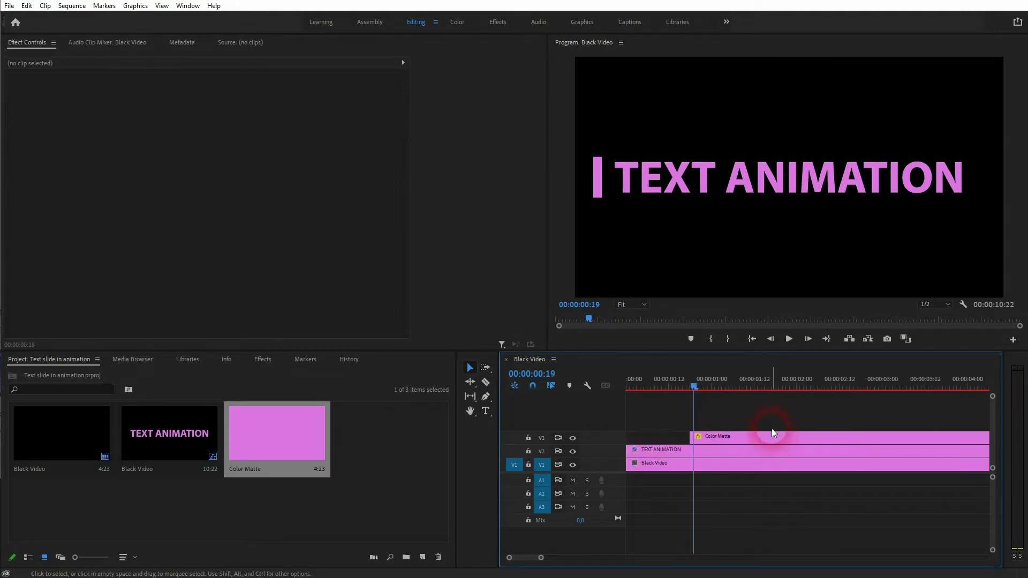
pyautogui.press('c')
pyautogui.click(696, 436)
# - Make three more cuts in the color matte clip at three- or two-frame intervals, the last ones at 00:00:01:01 and 00:00:01:04
pyautogui.press('Right')
pyautogui.press('Right')
pyautogui.press('Right')
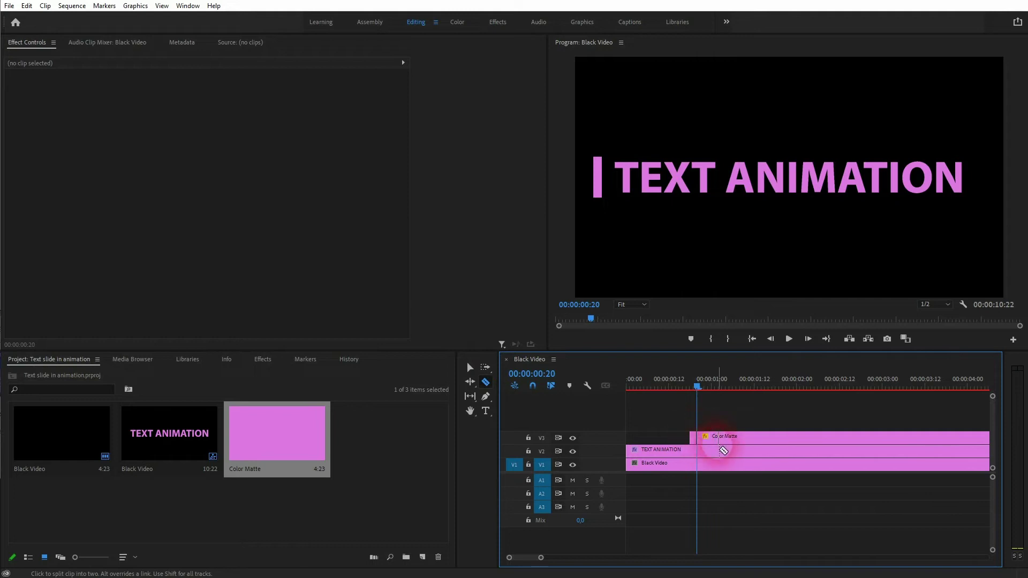
pyautogui.click(708, 438)
pyautogui.press('Right')
pyautogui.press('Right')
pyautogui.click(716, 439)
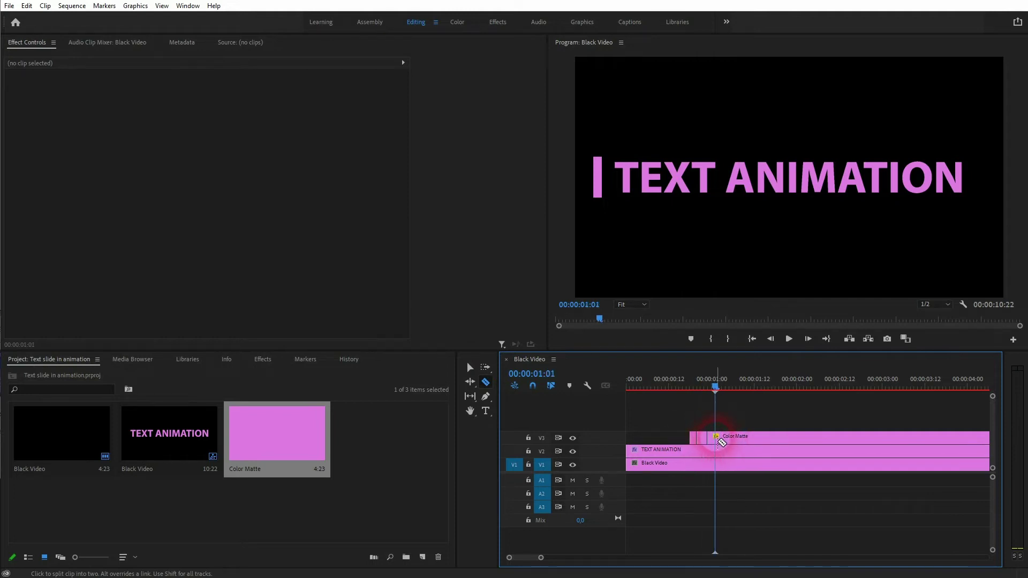
pyautogui.press('Right')
pyautogui.press('Right')
pyautogui.press('Right')
pyautogui.click(726, 439)
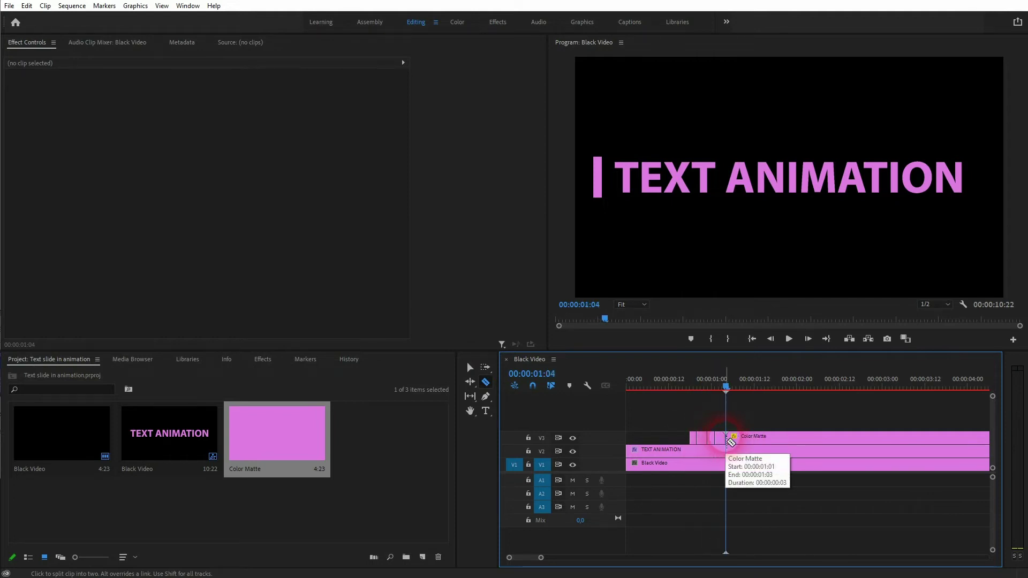
# - Delete the second and fourth short pieces of the color matte to make the bar blink
pyautogui.press('v')
pyautogui.click(702, 446)
pyautogui.click(702, 438)
pyautogui.keyDown('shift'); pyautogui.click(718, 438); pyautogui.keyUp('shift')
pyautogui.press('Delete')
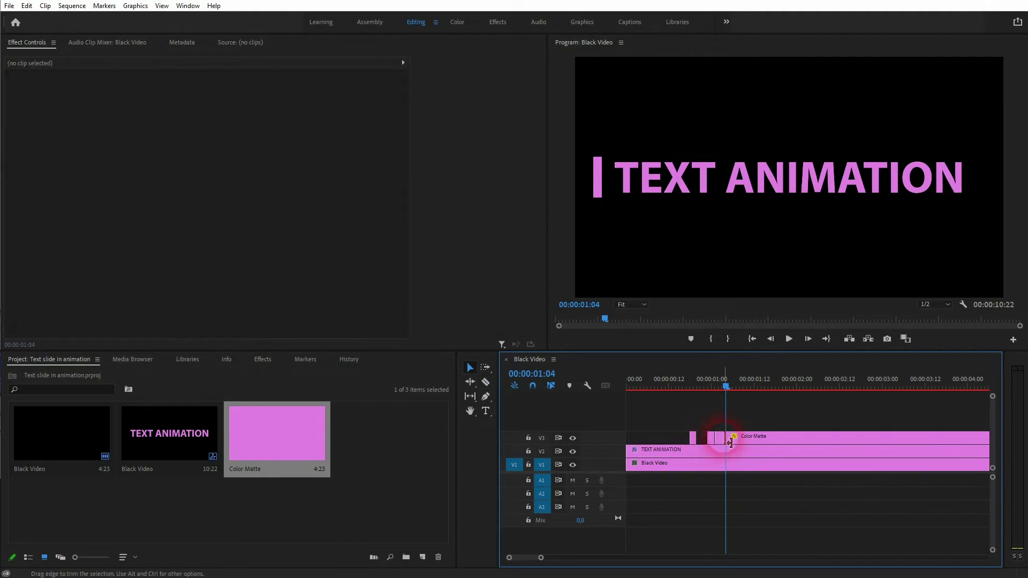
# - Play the sequence from the start and replay the opening to check the blinking bar
pyautogui.scroll(-4, 747, 433)
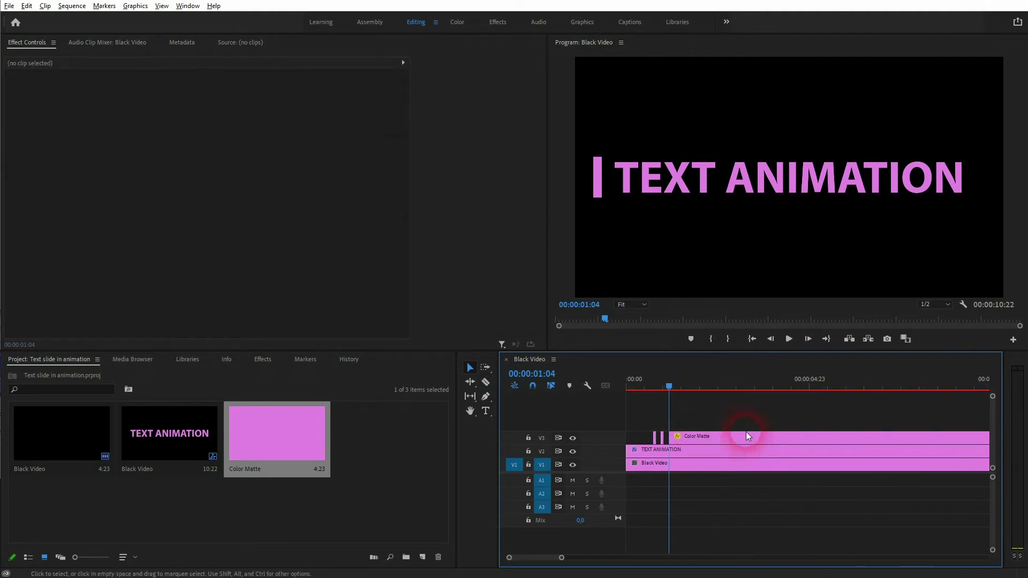
pyautogui.press('Home')
pyautogui.press('space')
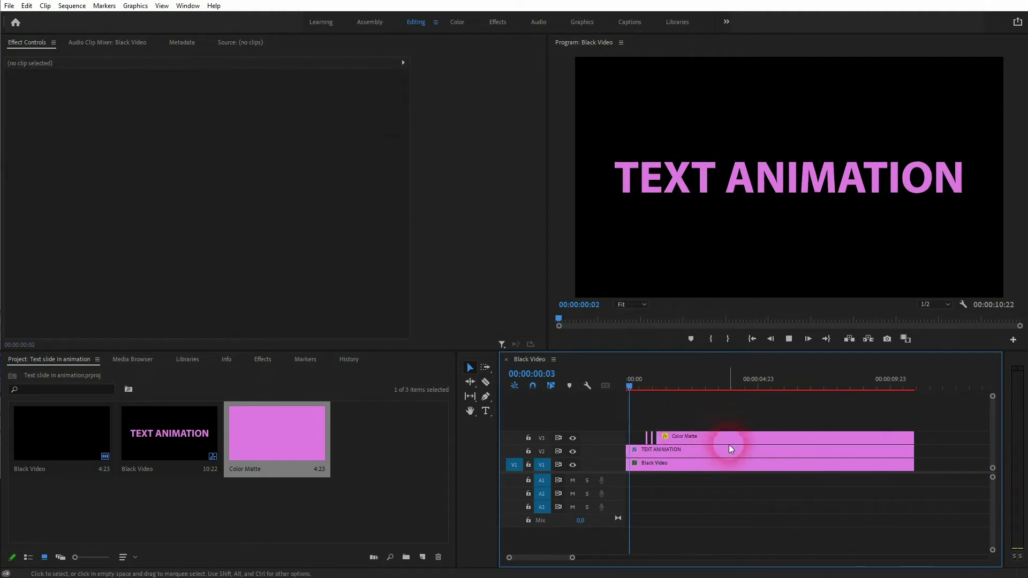
pyautogui.press('space')
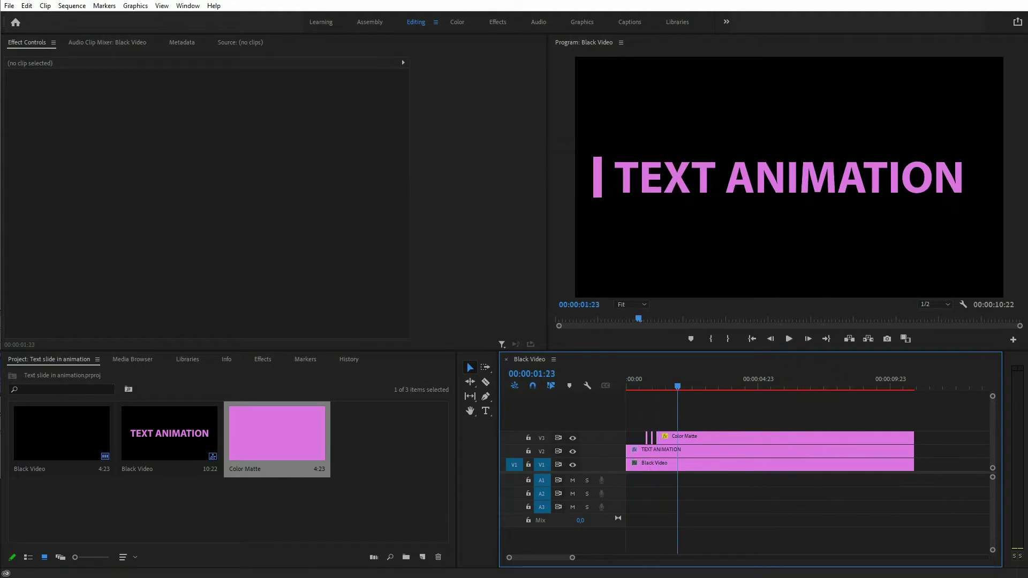
pyautogui.moveTo(677, 391); pyautogui.dragTo(643, 388)
pyautogui.press('space')
pyautogui.press('space')
# - Enable Position keyframing on the long color matte clip with a first keyframe at 00:00:01:12
pyautogui.moveTo(676, 387); pyautogui.dragTo(666, 383)
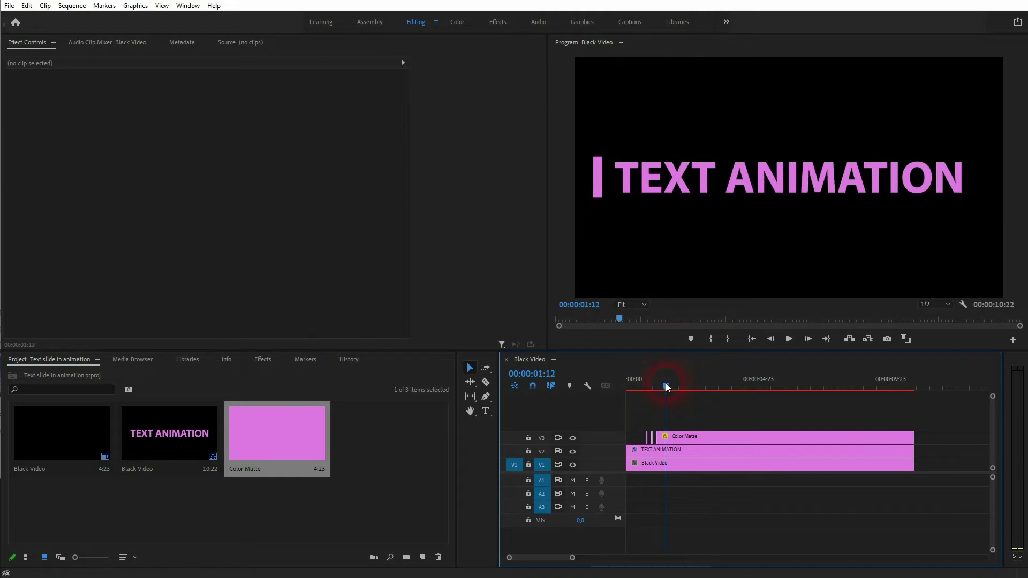
pyautogui.click(682, 436)
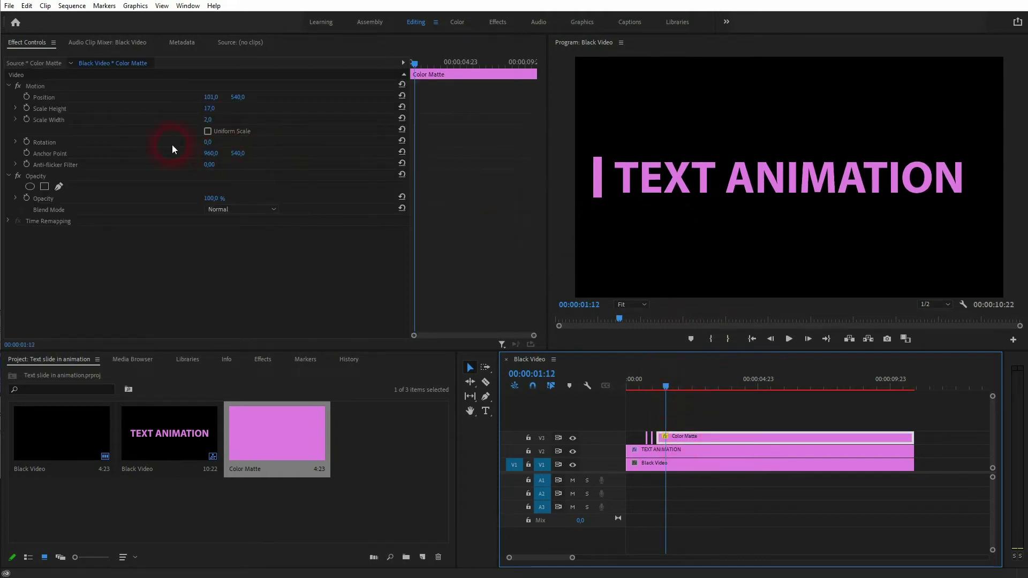
pyautogui.click(25, 96)
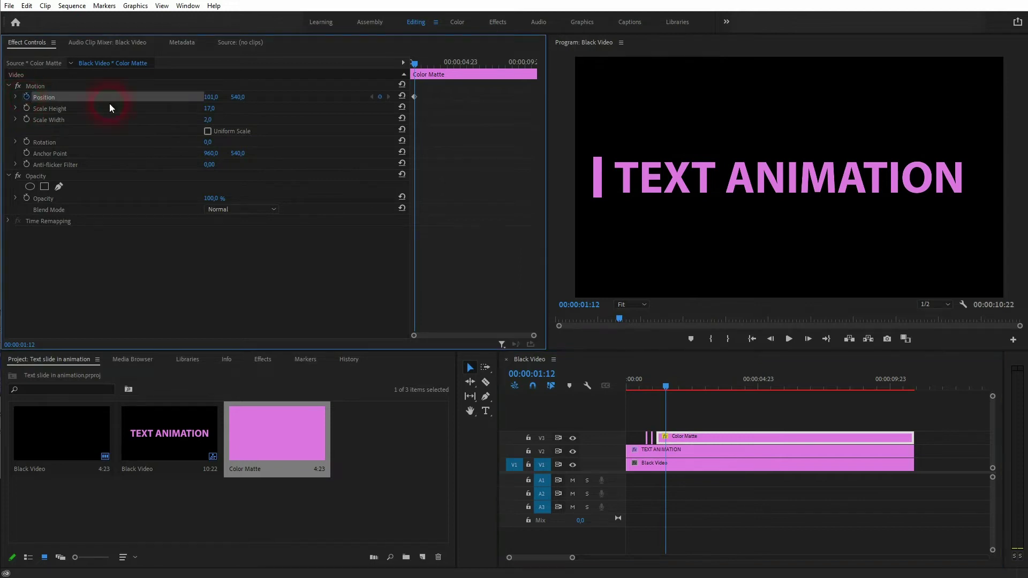
# - Set the bar's horizontal Position to 1856 at 00:00:05:06, adding a second keyframe that moves it past the end of the title
pyautogui.moveTo(669, 379); pyautogui.dragTo(766, 390)
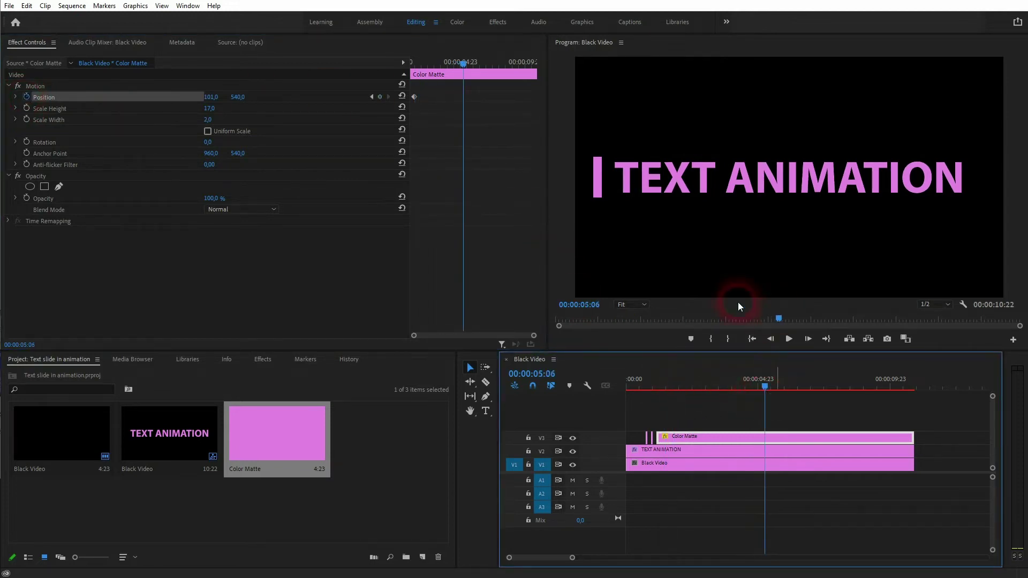
pyautogui.moveTo(212, 98); pyautogui.dragTo(1027, 98)
pyautogui.moveTo(428, 99); pyautogui.dragTo(204, 89)
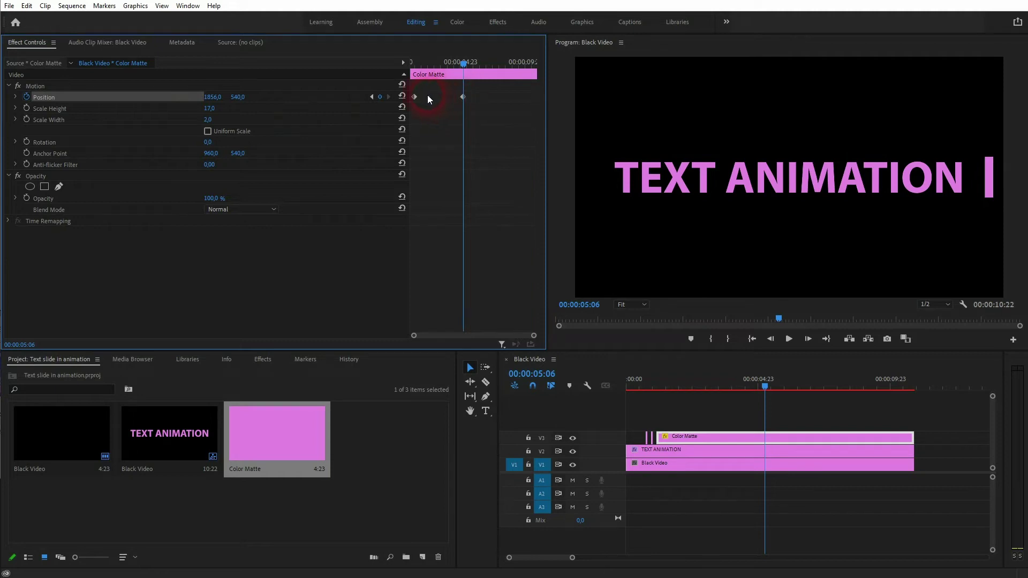
pyautogui.click(768, 387)
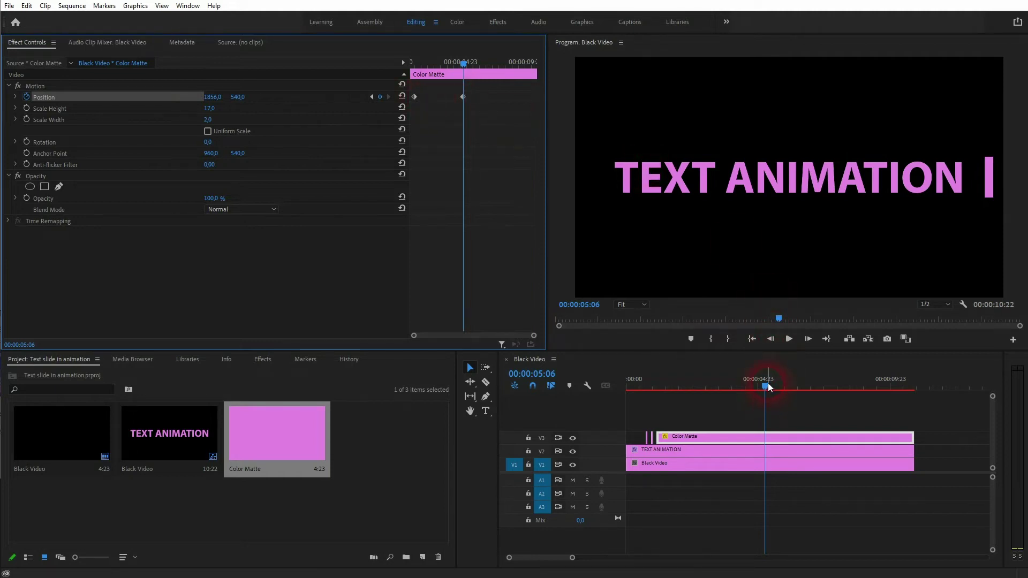
# - Play the sequence from the start to check the bar's movement across the title
pyautogui.moveTo(768, 386); pyautogui.dragTo(624, 400)
pyautogui.press('space')
pyautogui.click(747, 527)
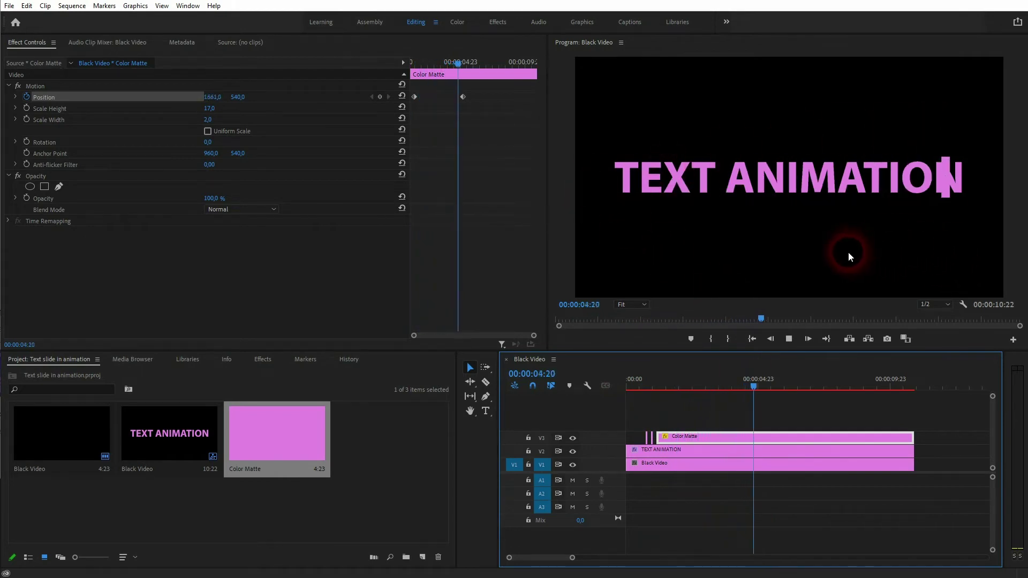
pyautogui.click(636, 185)
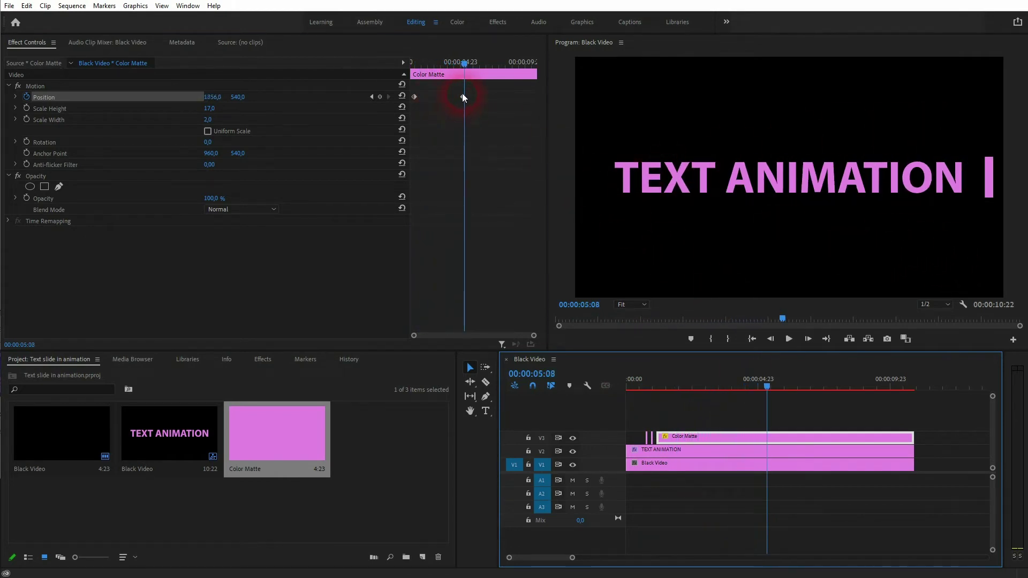
# - Shift the second Position keyframe earlier to make the bar travel faster, and replay the sequence from near the start
pyautogui.moveTo(462, 96); pyautogui.dragTo(378, 85)
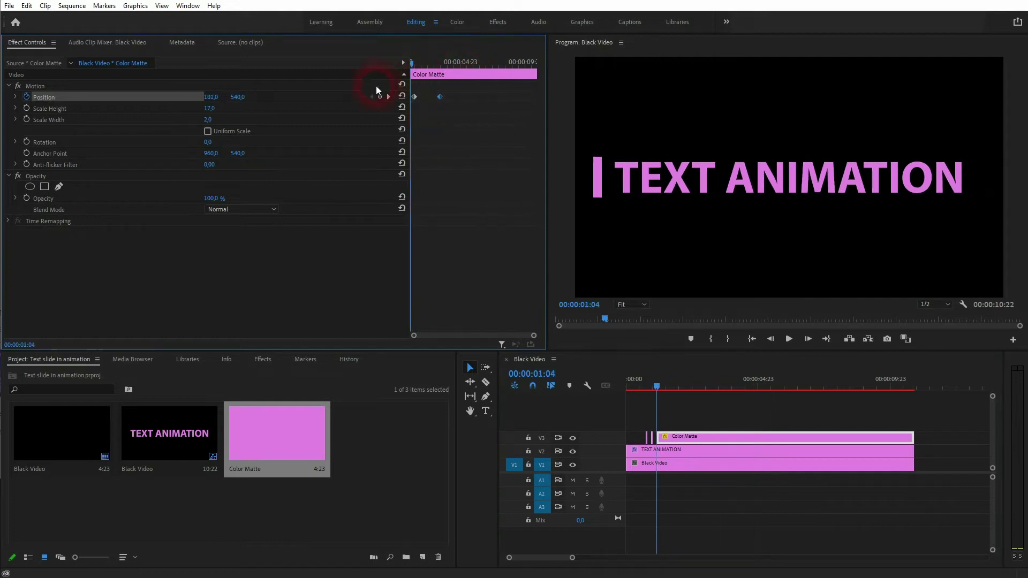
pyautogui.click(643, 384)
pyautogui.moveTo(643, 383); pyautogui.dragTo(635, 385)
pyautogui.press('space')
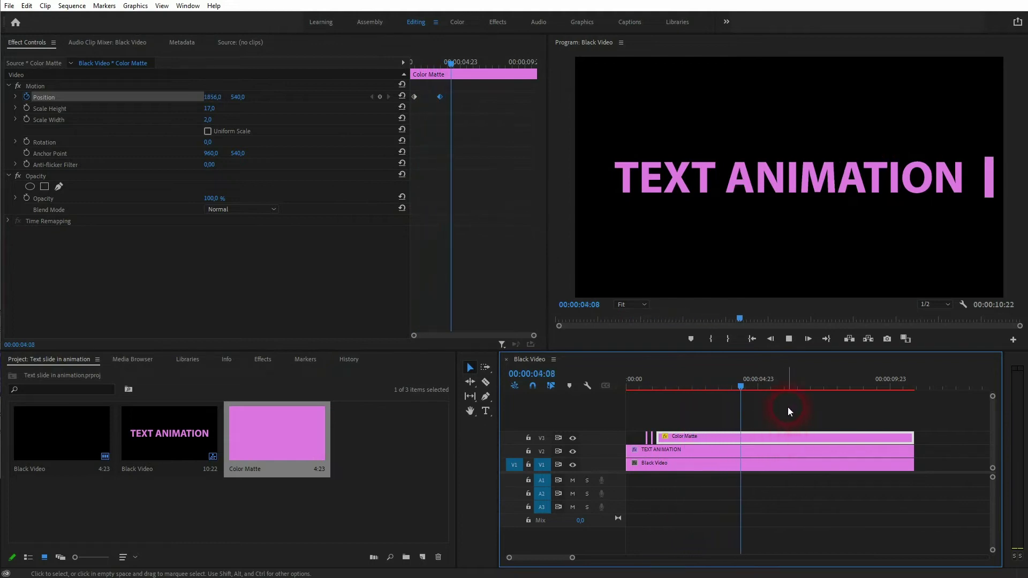
# - Split the long color matte clip at 00:00:04:10, 00:00:04:13 and 00:00:04:15
pyautogui.moveTo(740, 386); pyautogui.dragTo(744, 384)
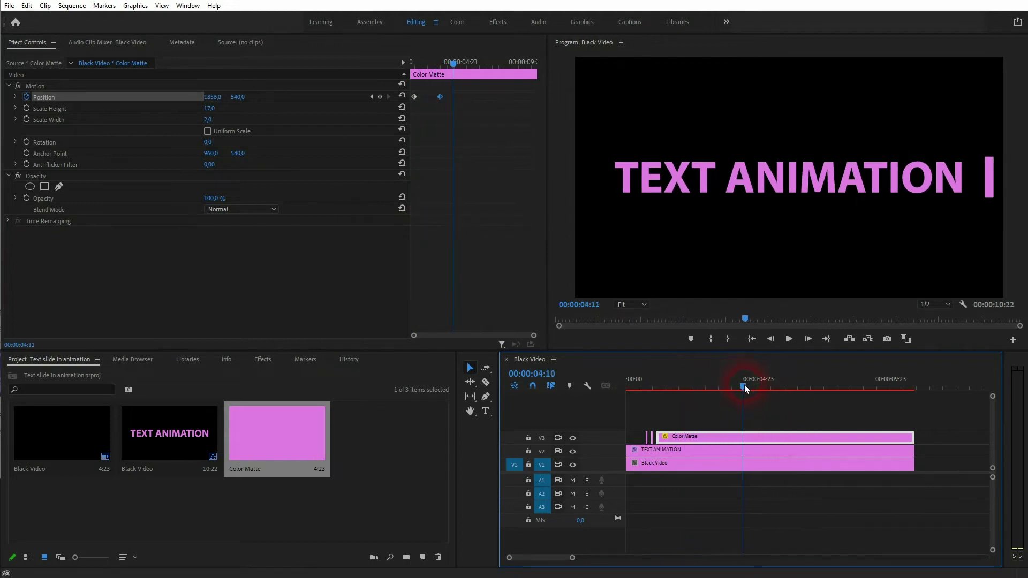
pyautogui.press('c')
pyautogui.click(743, 440)
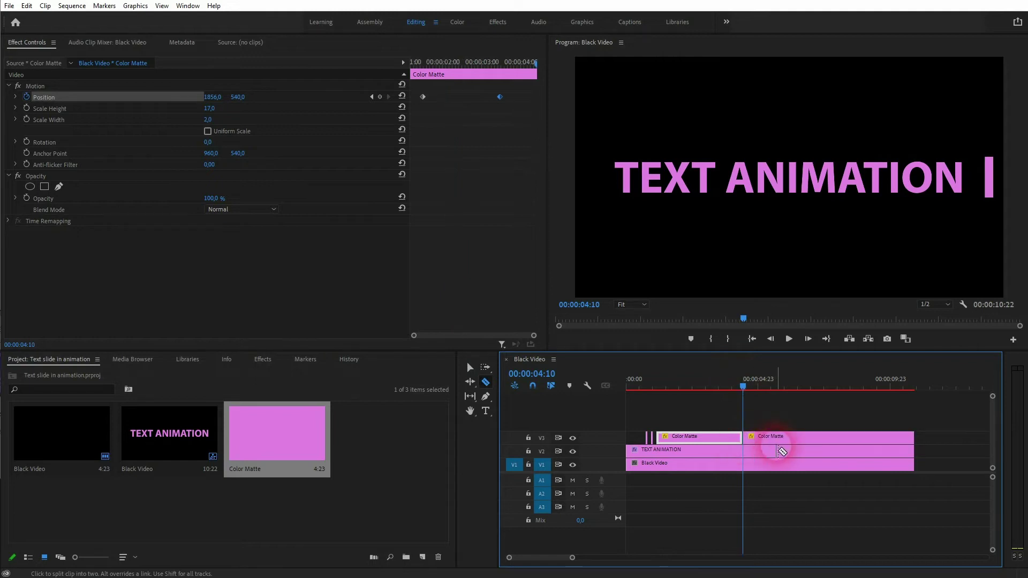
pyautogui.press('Right')
pyautogui.press('Right')
pyautogui.press('Right')
pyautogui.click(748, 439)
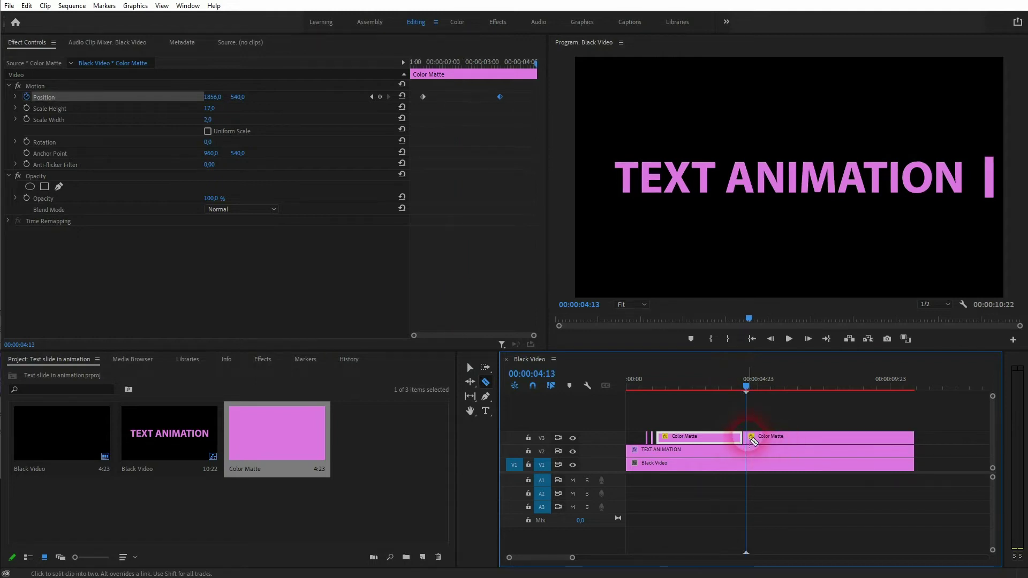
pyautogui.scroll(3, 748, 438)
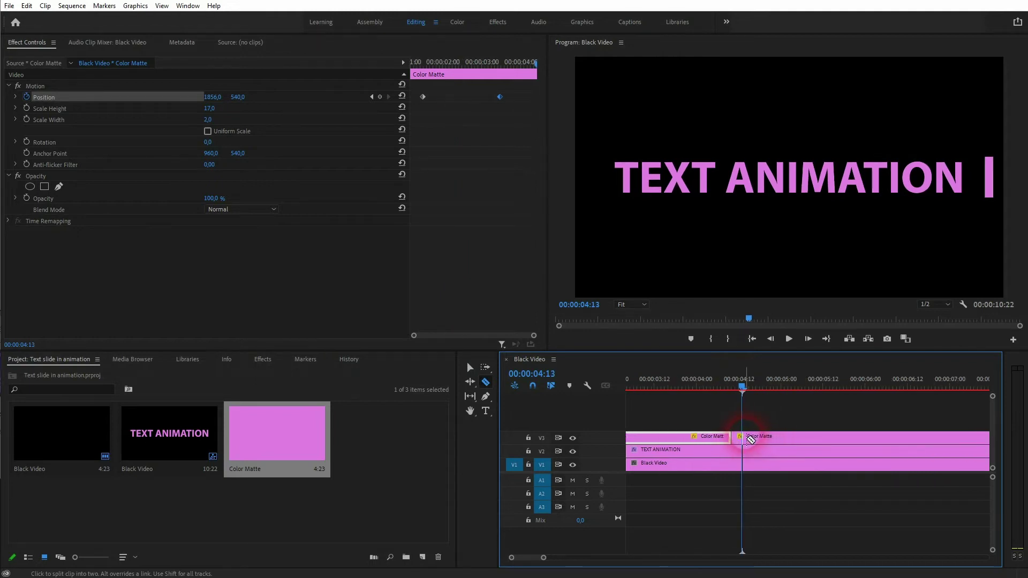
pyautogui.click(745, 438)
pyautogui.press('Right')
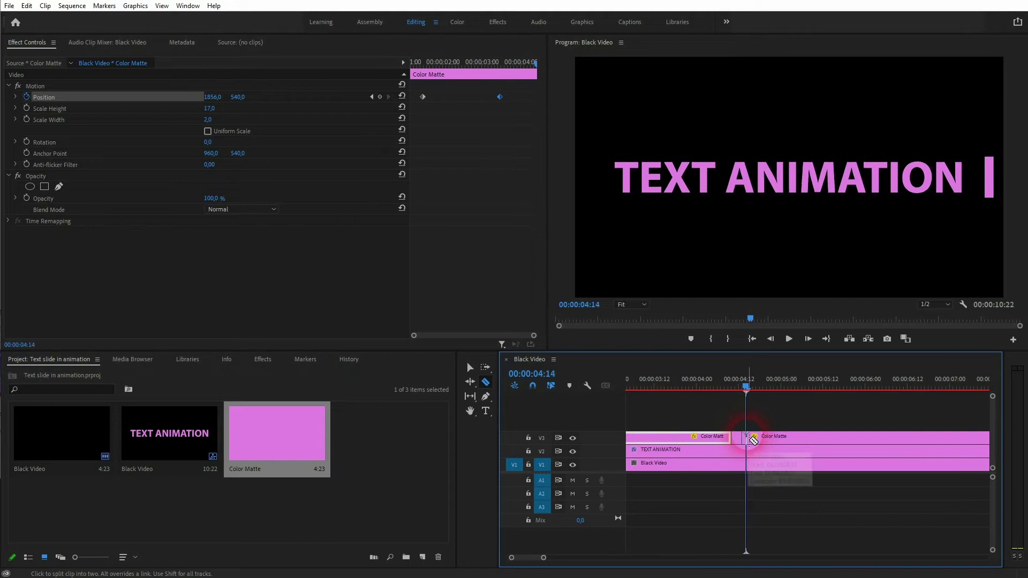
pyautogui.press('Right')
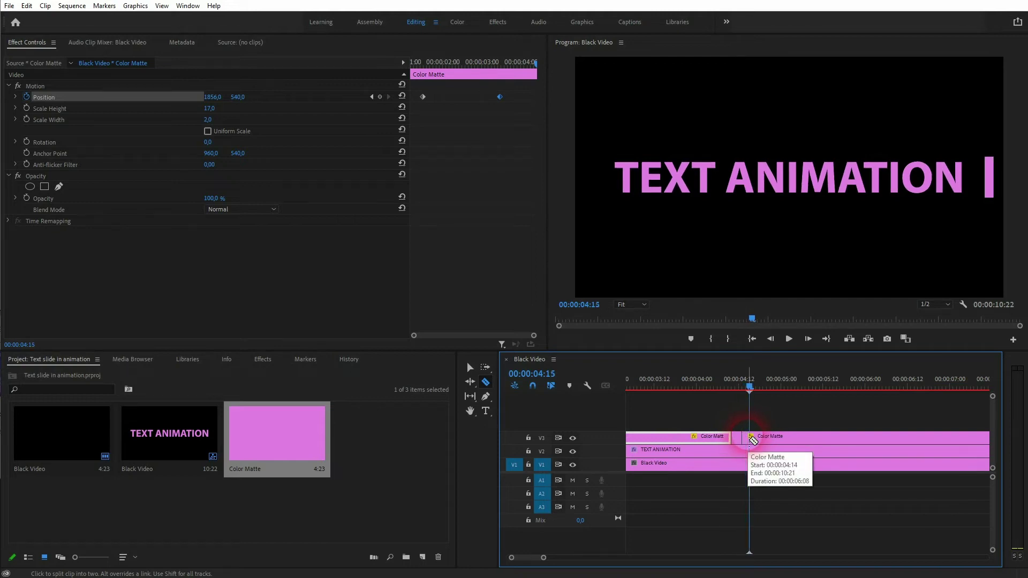
pyautogui.click(752, 438)
# - Split the remaining color matte clip at 00:00:04:18, 00:00:04:20 and 00:00:05:02
pyautogui.press('Right')
pyautogui.press('Right')
pyautogui.press('Right')
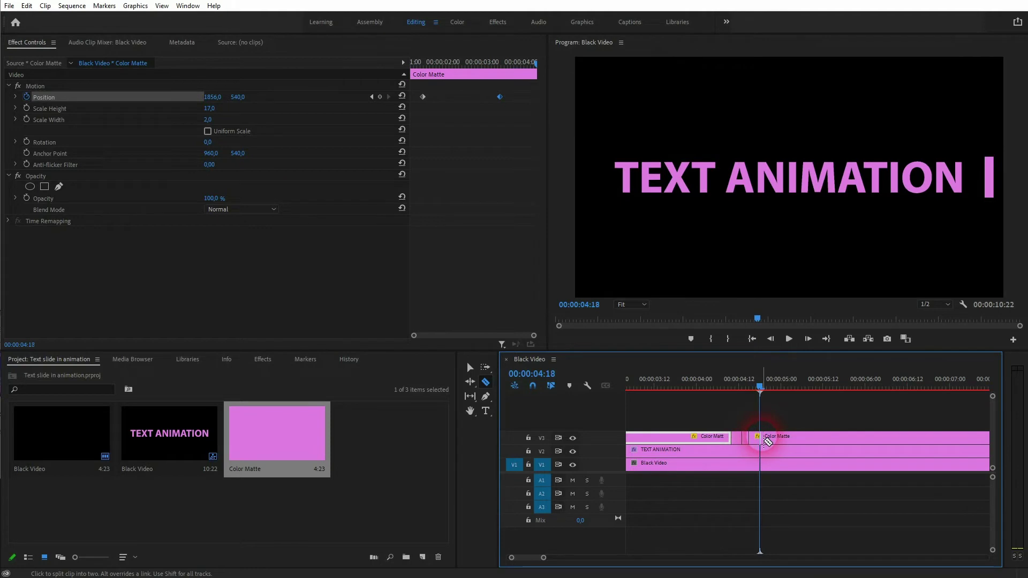
pyautogui.click(760, 438)
pyautogui.press('Right')
pyautogui.press('Right')
pyautogui.click(767, 438)
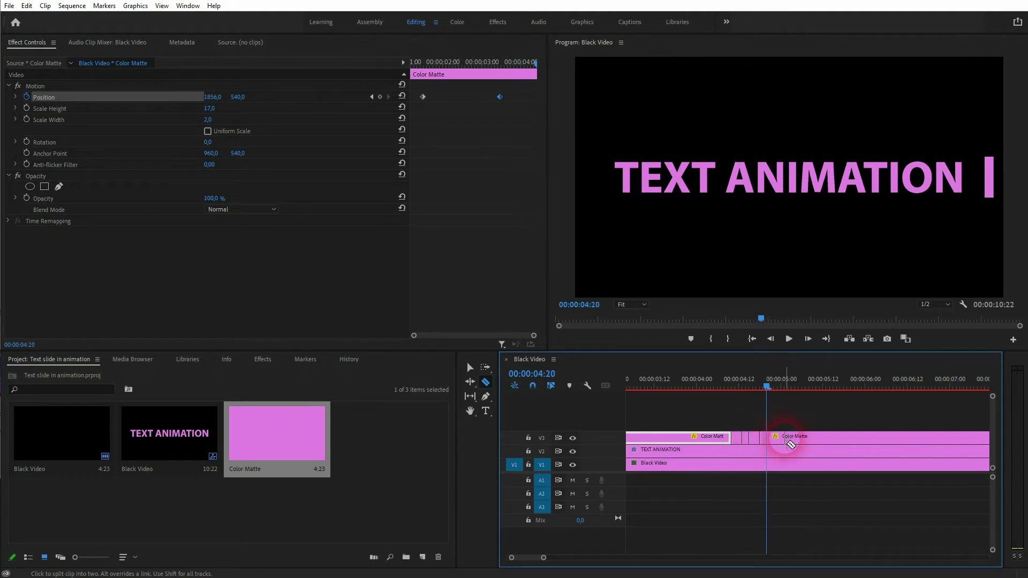
pyautogui.press('Right')
pyautogui.press('Right')
pyautogui.press('Right')
pyautogui.press('Right')
pyautogui.press('Right')
pyautogui.press('Right')
pyautogui.press('Right')
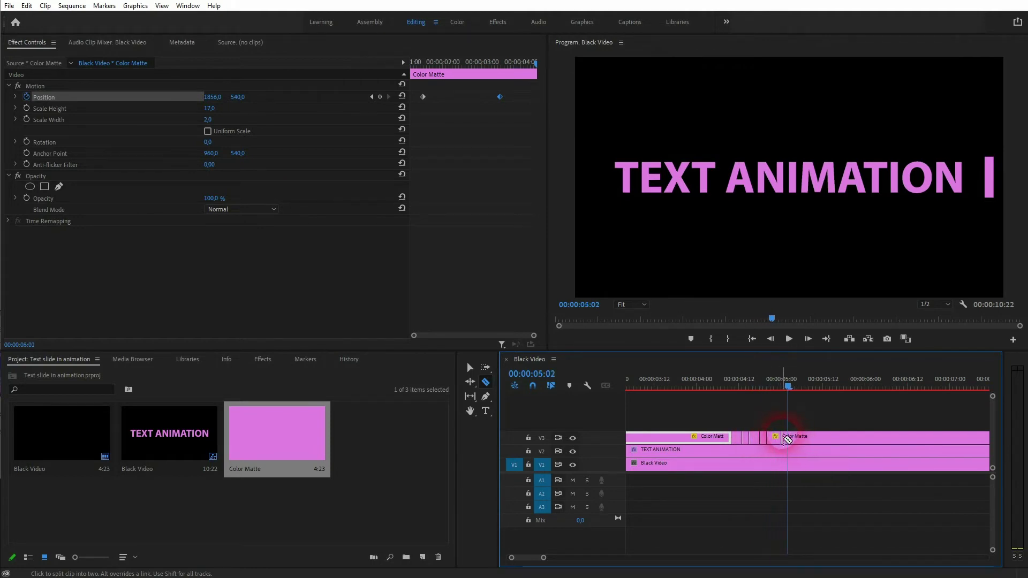
pyautogui.click(793, 442)
# - Delete the first, third and fifth short color matte pieces between 00:00:04:10 and 00:00:05:02 to make the bar blink at the end
pyautogui.press('v')
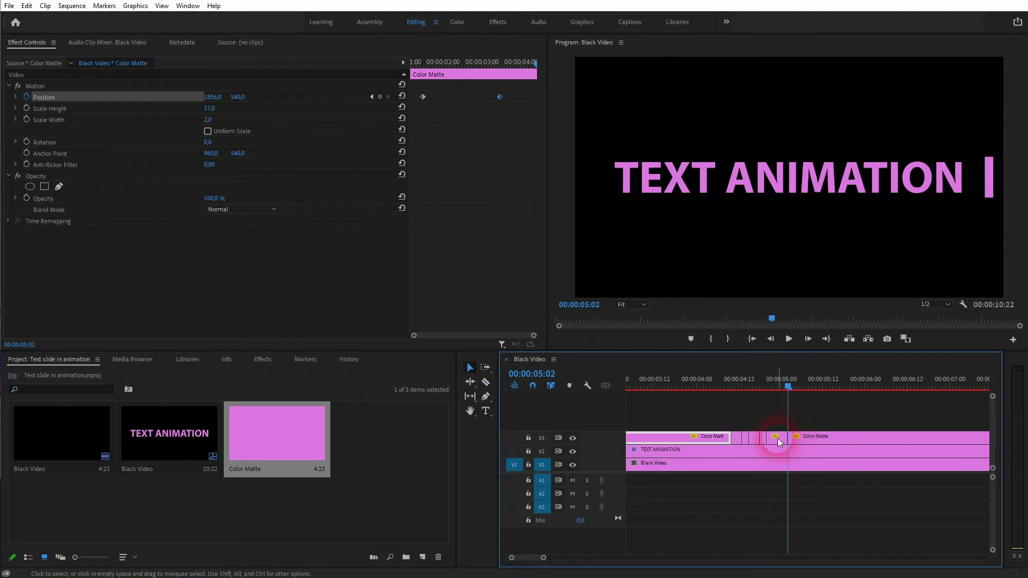
pyautogui.click(778, 438)
pyautogui.press('Delete')
pyautogui.click(737, 439)
pyautogui.press('Delete')
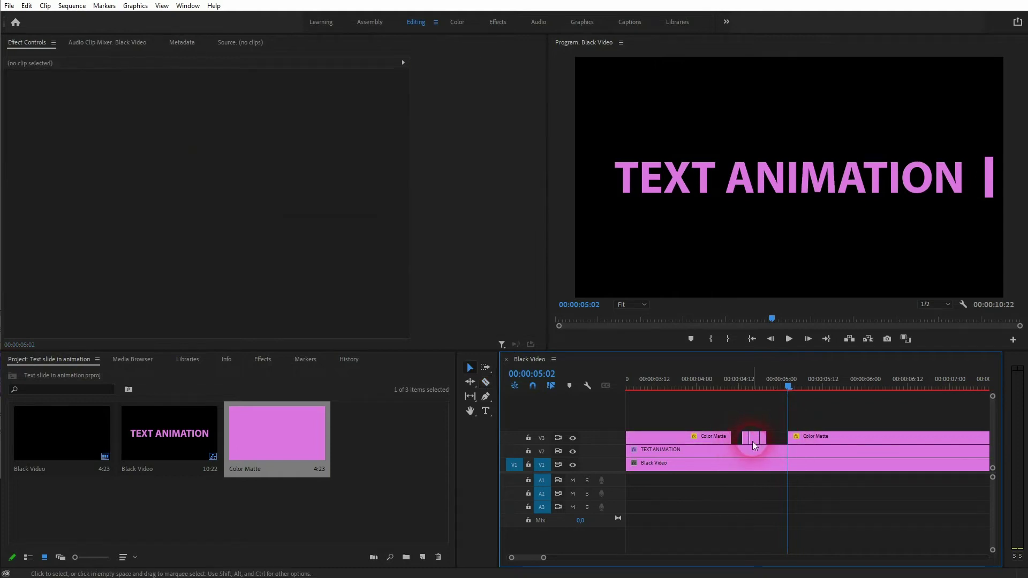
pyautogui.scroll(-4, 759, 444)
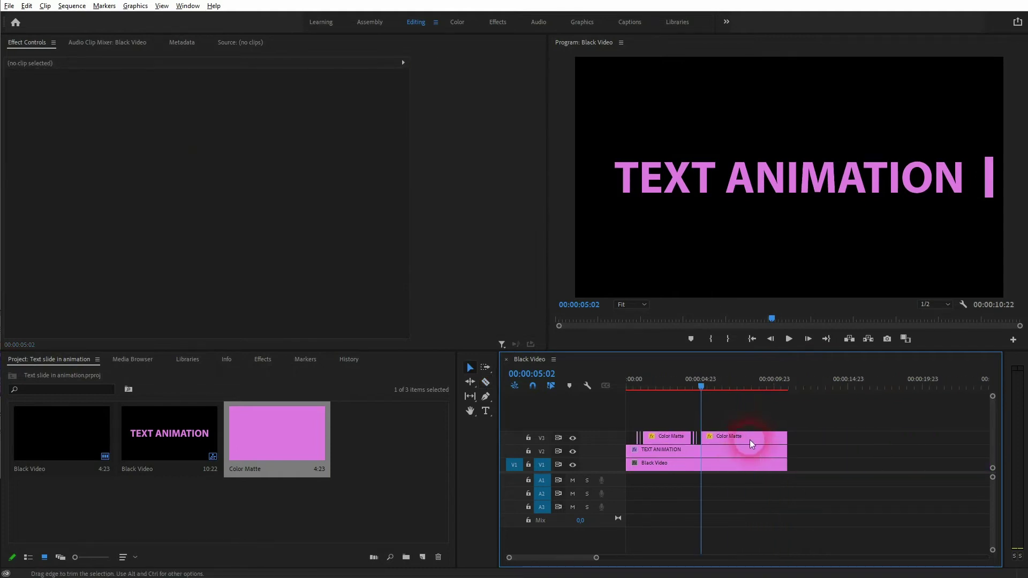
# - Play the sequence from 00:00:03:10 to check the closing blinks of the bar
pyautogui.moveTo(700, 387); pyautogui.dragTo(678, 387)
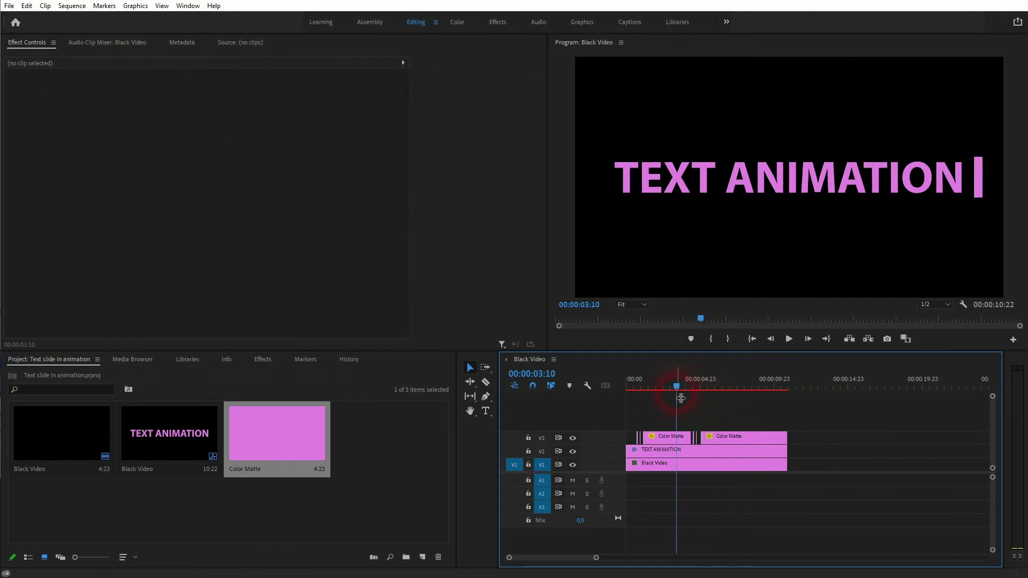
pyautogui.press('space')
pyautogui.press('space')
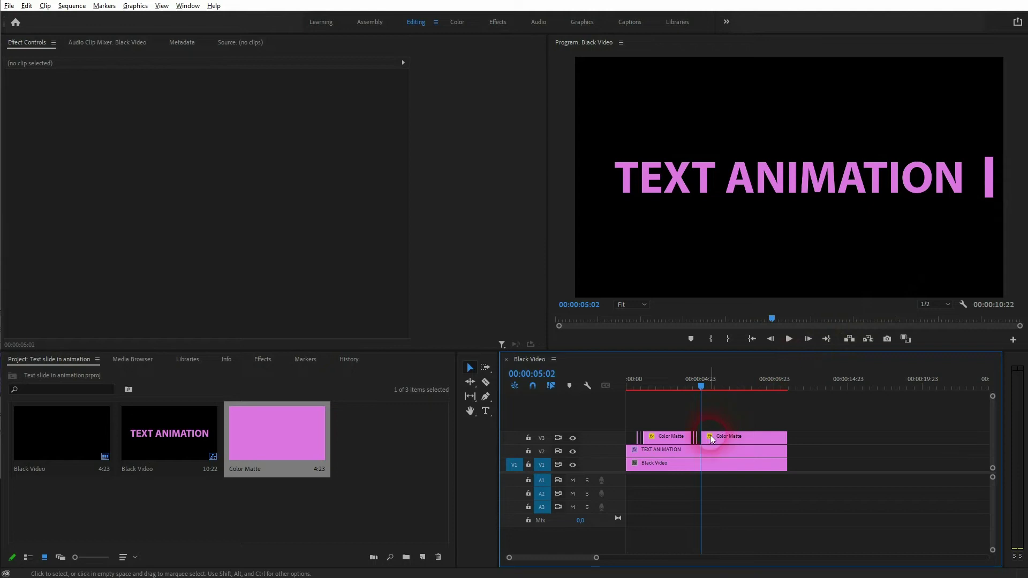
# - Trim the start of the last color matte clip to about 00:00:06:05 and play the sequence from the start
pyautogui.scroll(3, 710, 435)
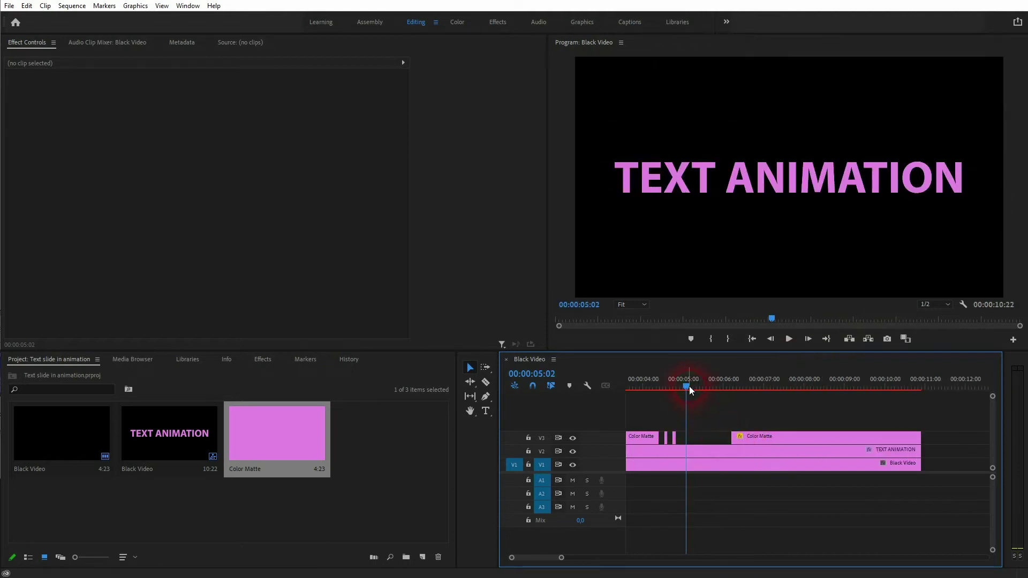
pyautogui.moveTo(689, 386); pyautogui.dragTo(609, 400)
pyautogui.press('space')
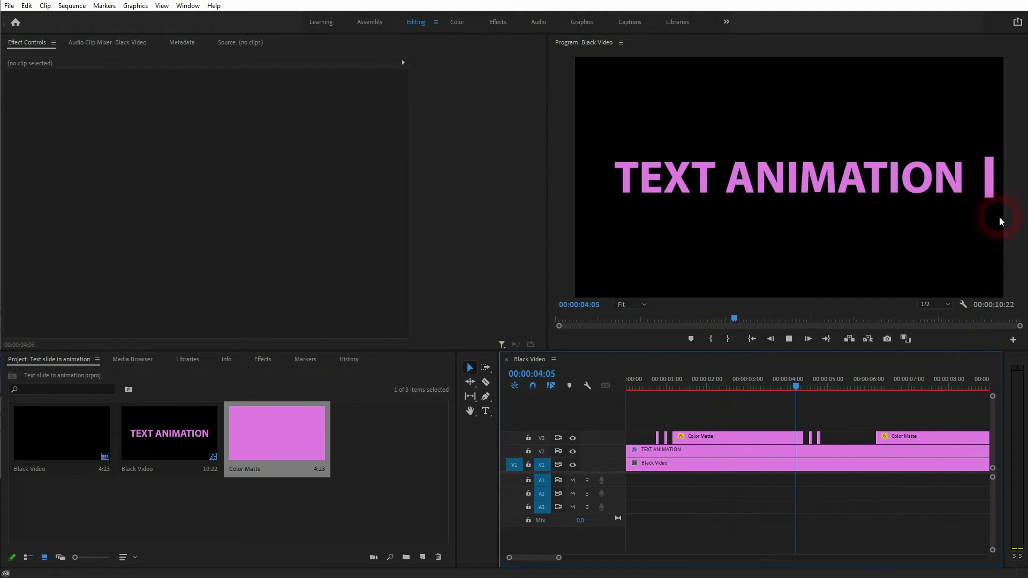
pyautogui.press('space')
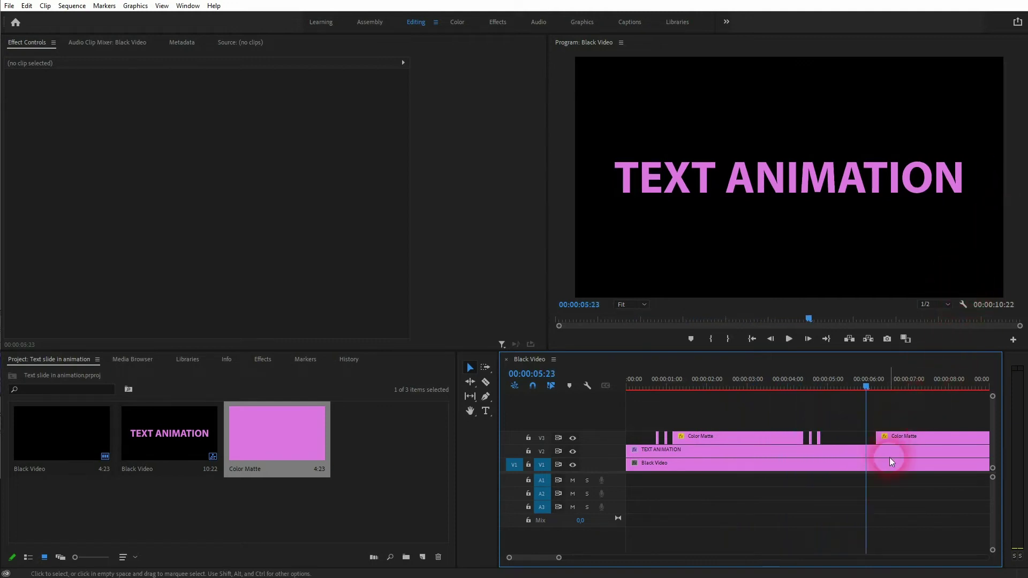
pyautogui.scroll(-3, 886, 459)
pyautogui.press('alt')
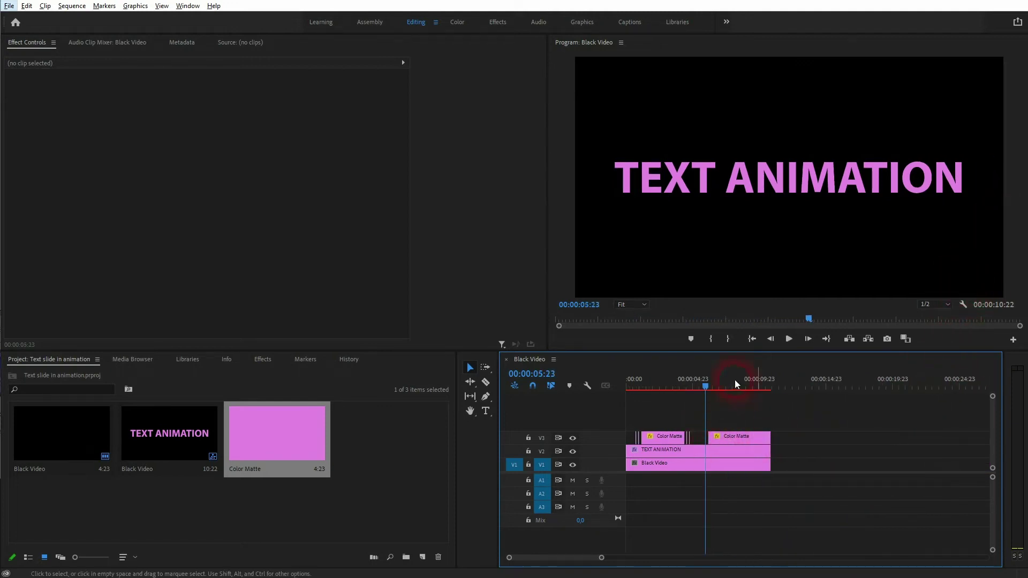
pyautogui.moveTo(736, 408); pyautogui.dragTo(774, 482)
pyautogui.click(825, 471)
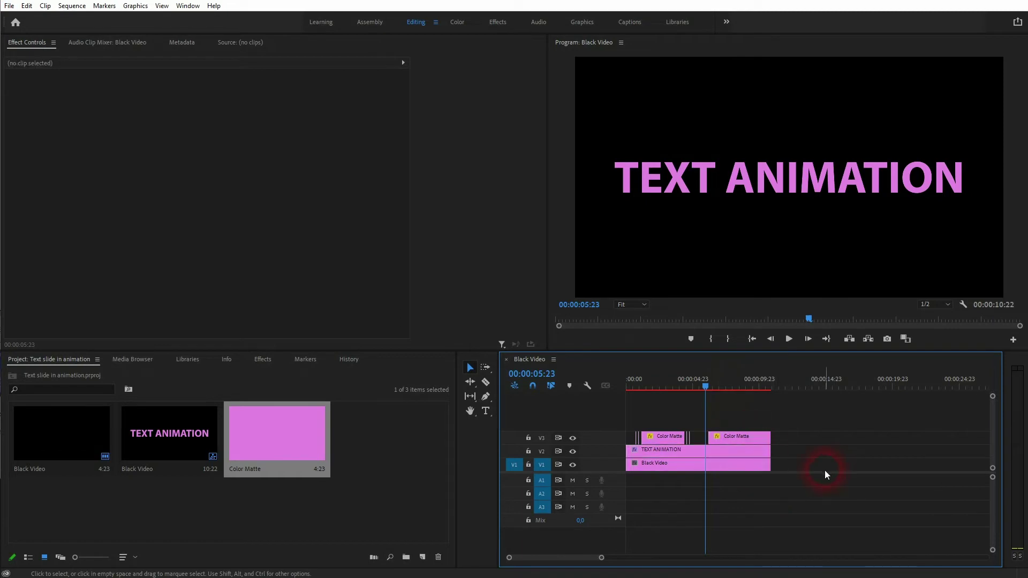
# - Position the playhead at 00:00:00:13 and apply the Crop video effect to the TEXT ANIMATION clip
pyautogui.click(651, 437)
pyautogui.moveTo(701, 384); pyautogui.dragTo(635, 393)
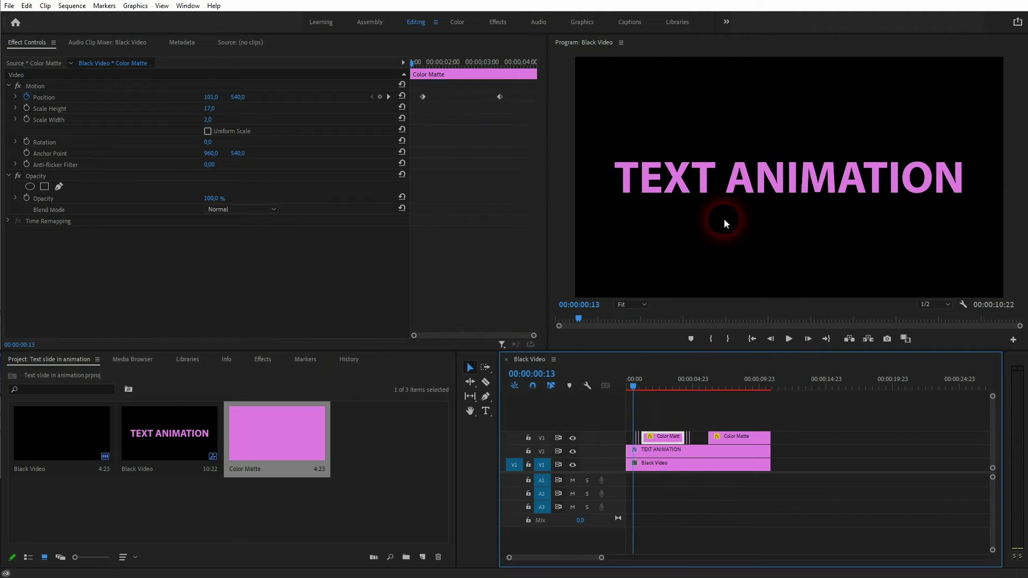
pyautogui.click(263, 360)
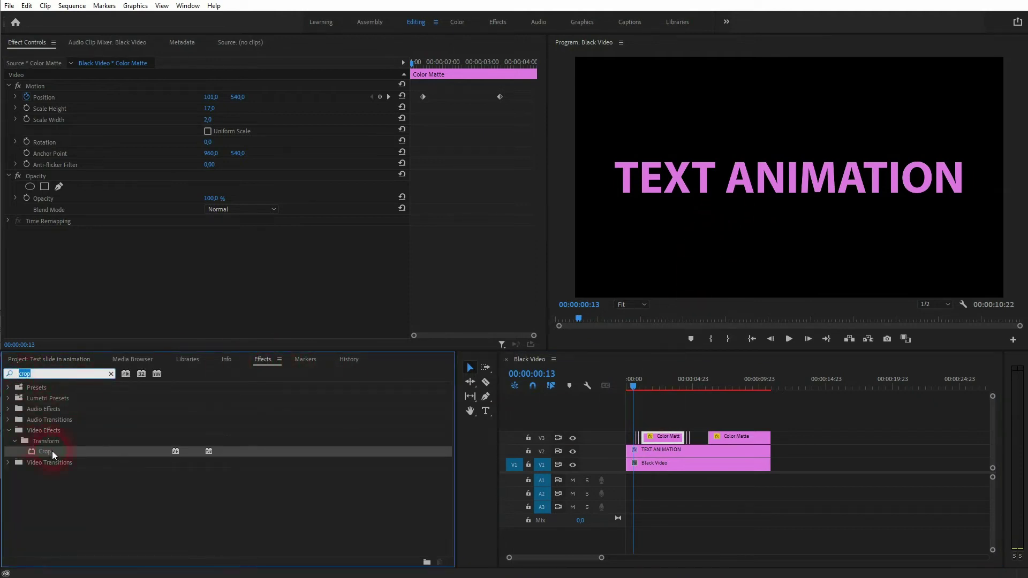
pyautogui.moveTo(53, 451); pyautogui.dragTo(669, 450)
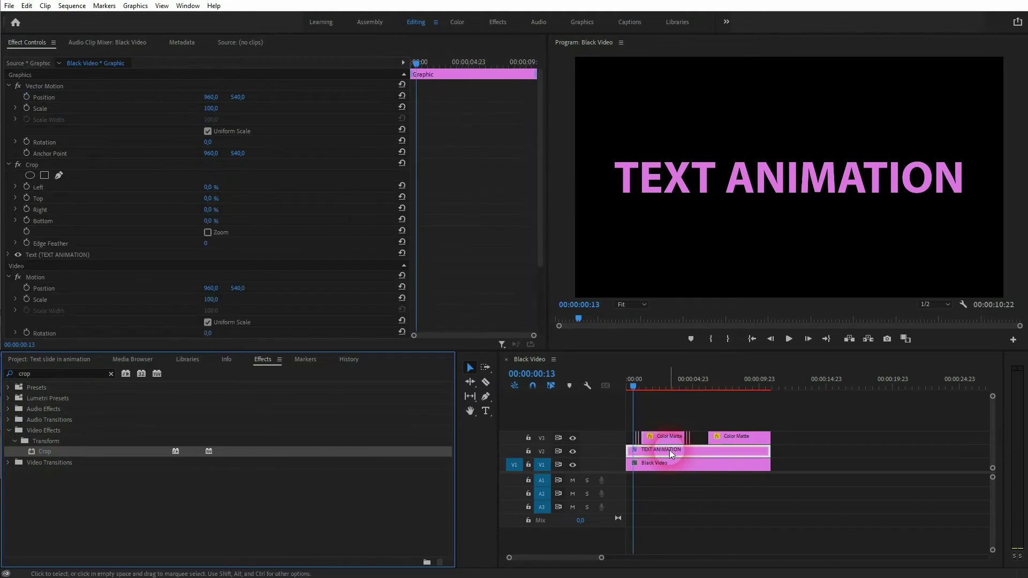
# - Examine the Crop effect's settings on the TEXT ANIMATION clip and compare them with the color matte clip's effects
pyautogui.click(188, 6)
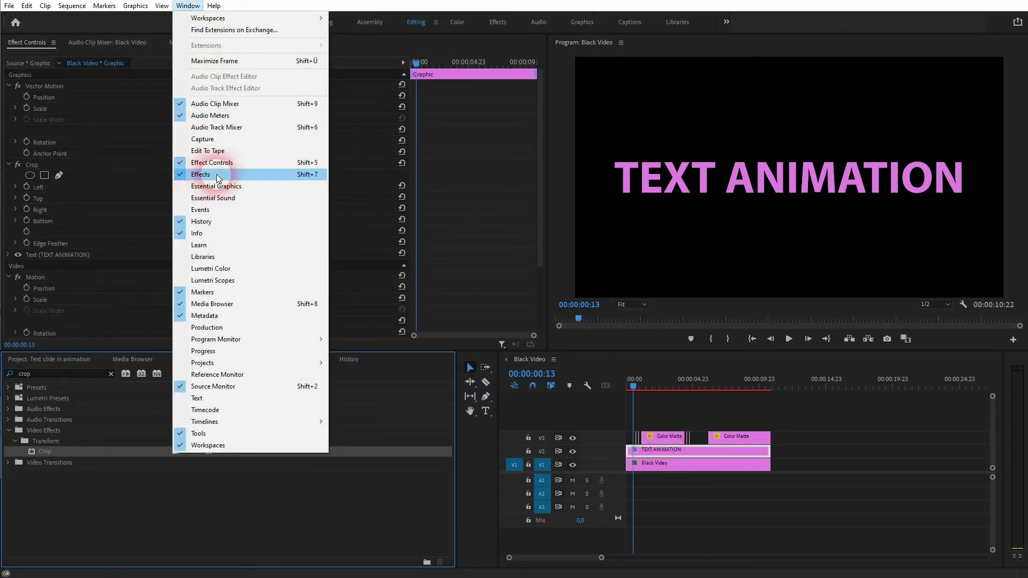
pyautogui.click(45, 165)
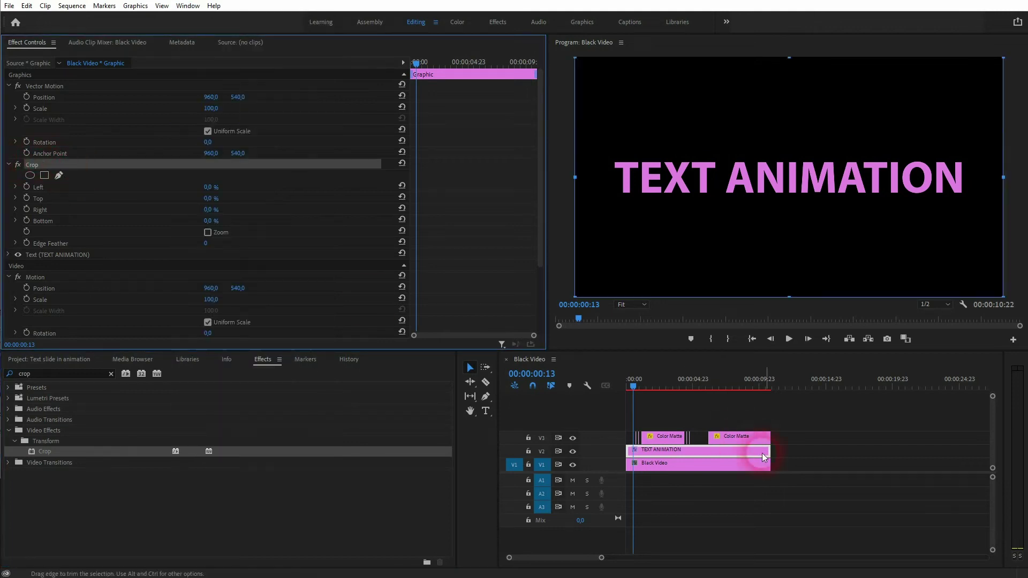
pyautogui.click(660, 436)
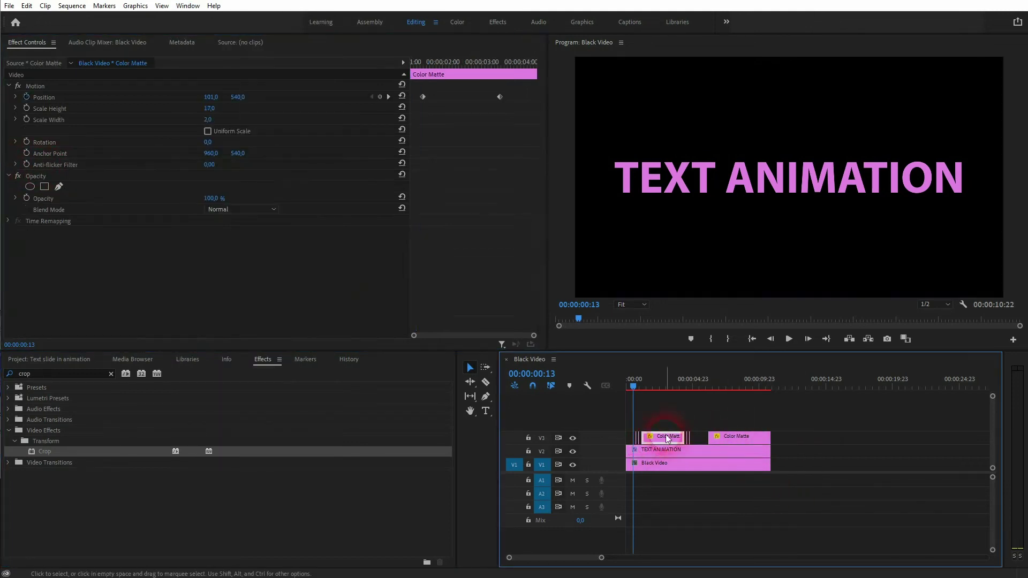
pyautogui.click(668, 451)
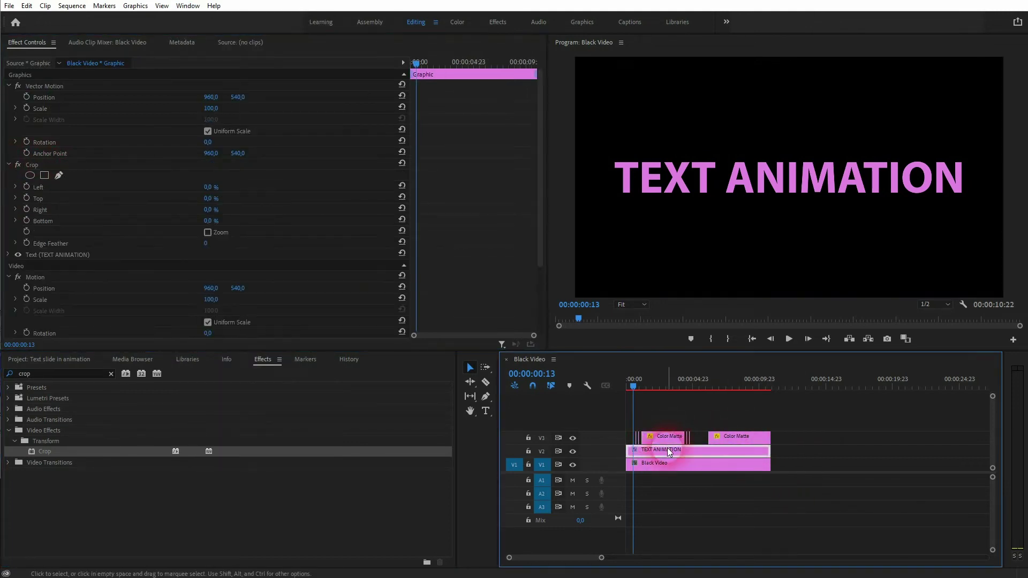
pyautogui.click(25, 163)
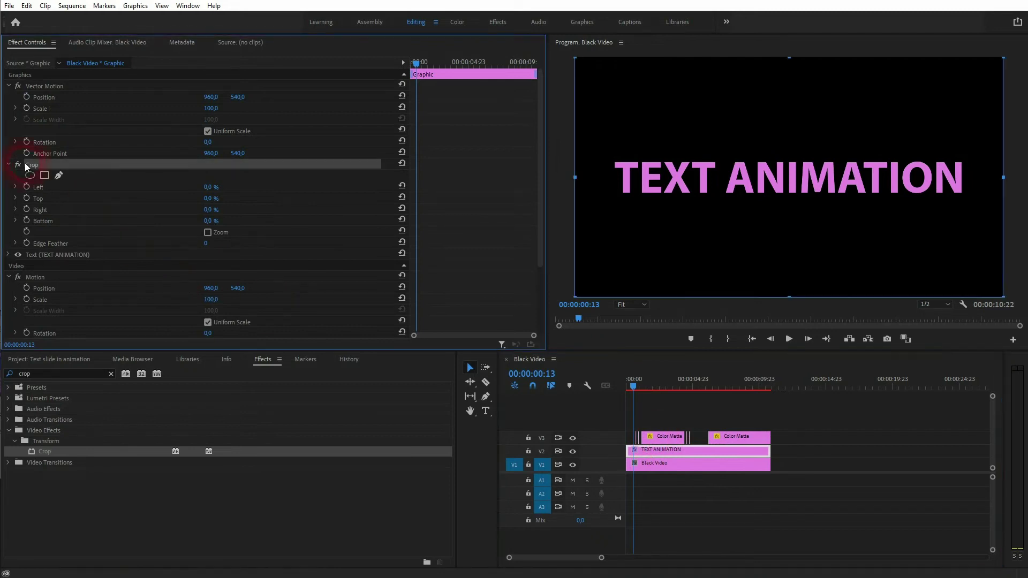
# - Move the playhead to the moving color matte clip's first Position keyframe at 00:00:01:12
pyautogui.click(658, 414)
pyautogui.press('Right')
pyautogui.press('Right')
pyautogui.press('Right')
pyautogui.press('Right')
pyautogui.press('Right')
pyautogui.press('Right')
pyautogui.press('Right')
pyautogui.press('Right')
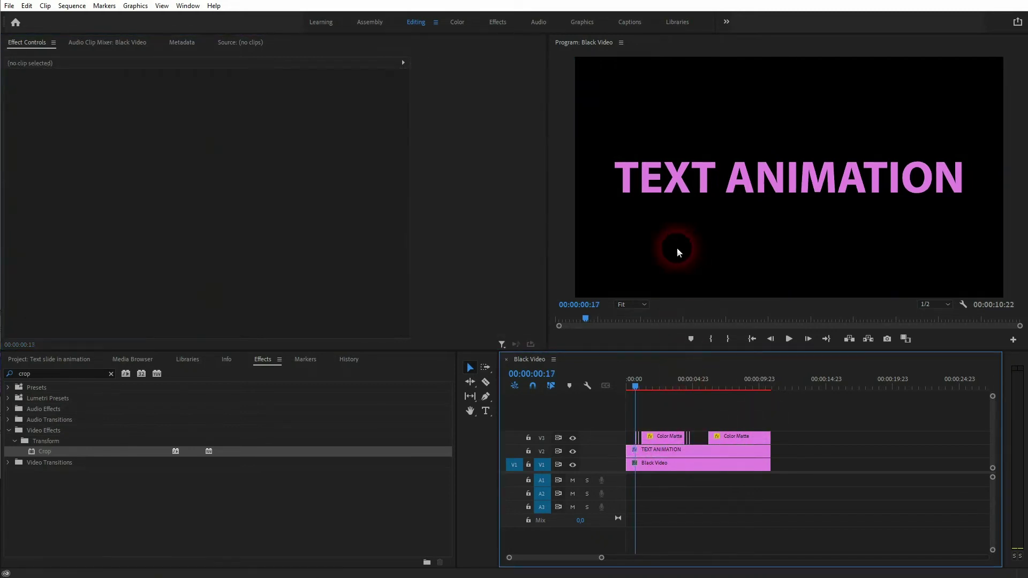
pyautogui.press('Right')
pyautogui.press('Right')
pyautogui.press('Right')
pyautogui.press('Right')
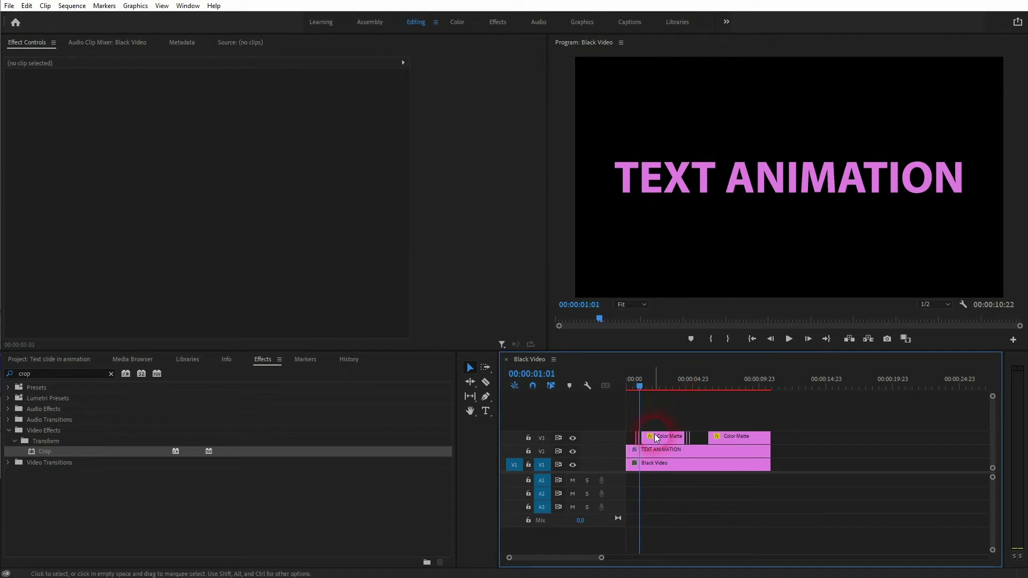
pyautogui.click(654, 435)
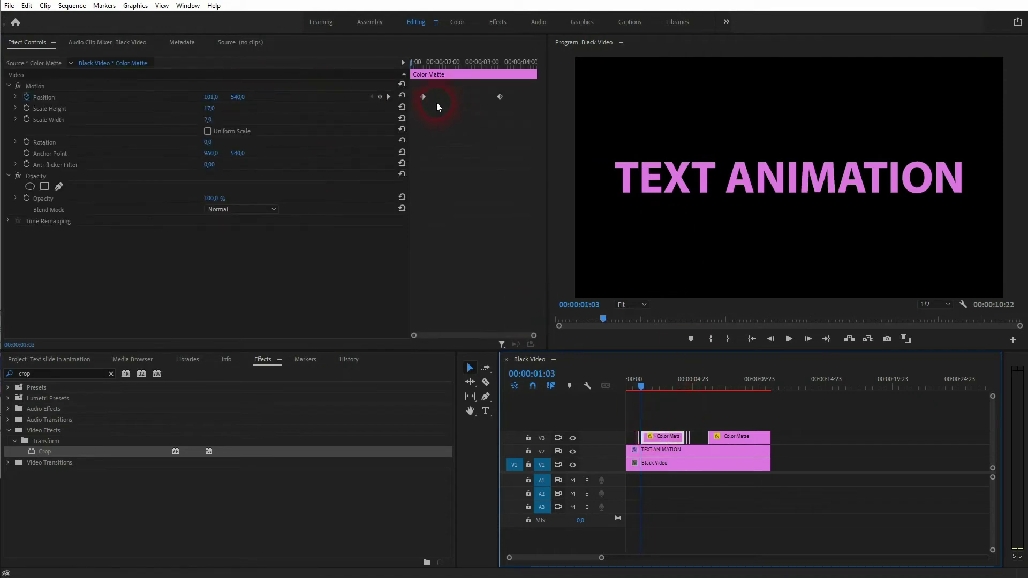
pyautogui.press('Right')
pyautogui.press('Right')
pyautogui.click(389, 97)
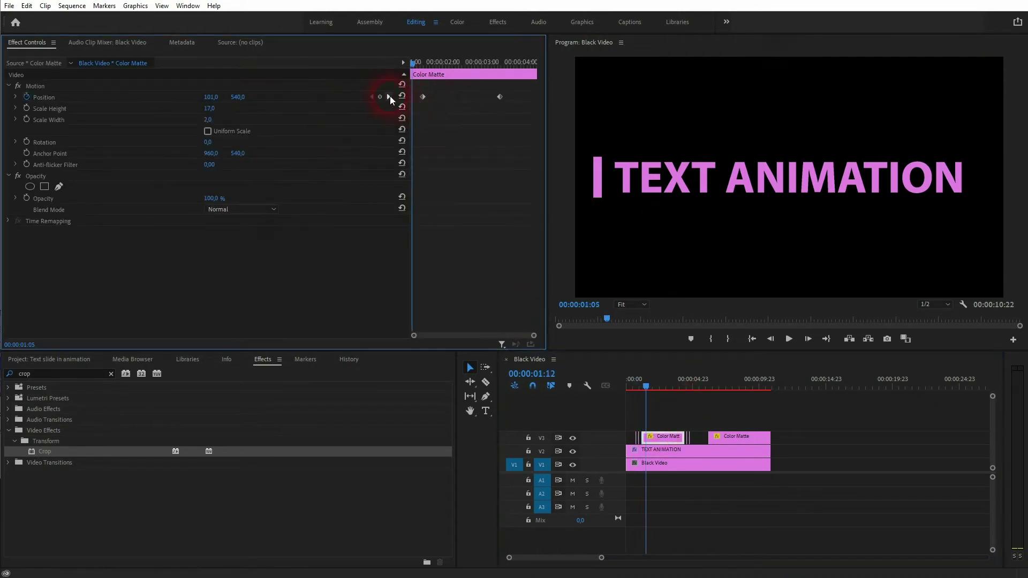
# - At 00:00:01:12, set the TEXT ANIMATION clip's Crop Right value to 92% and enable its keyframing
pyautogui.click(662, 448)
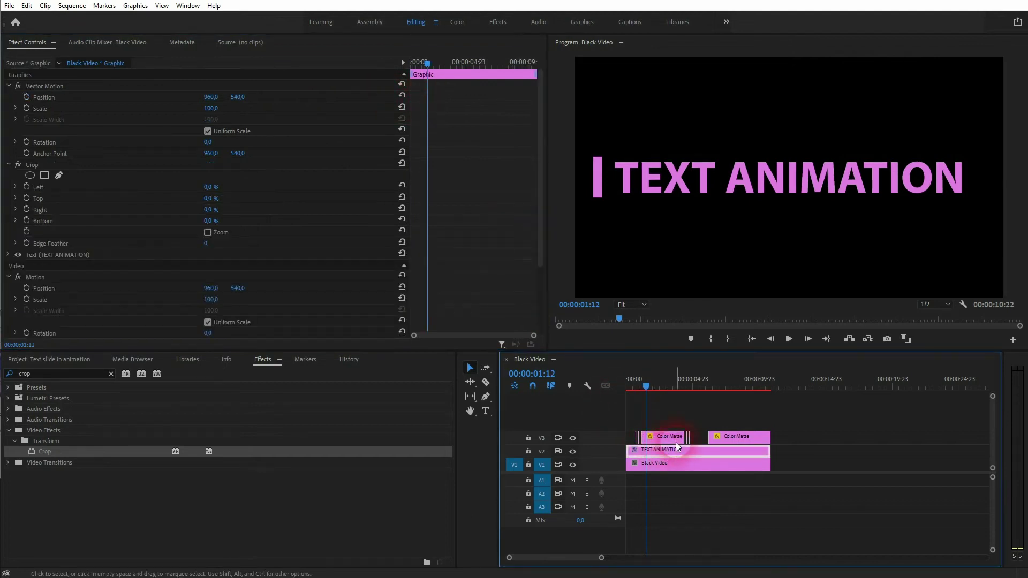
pyautogui.click(36, 164)
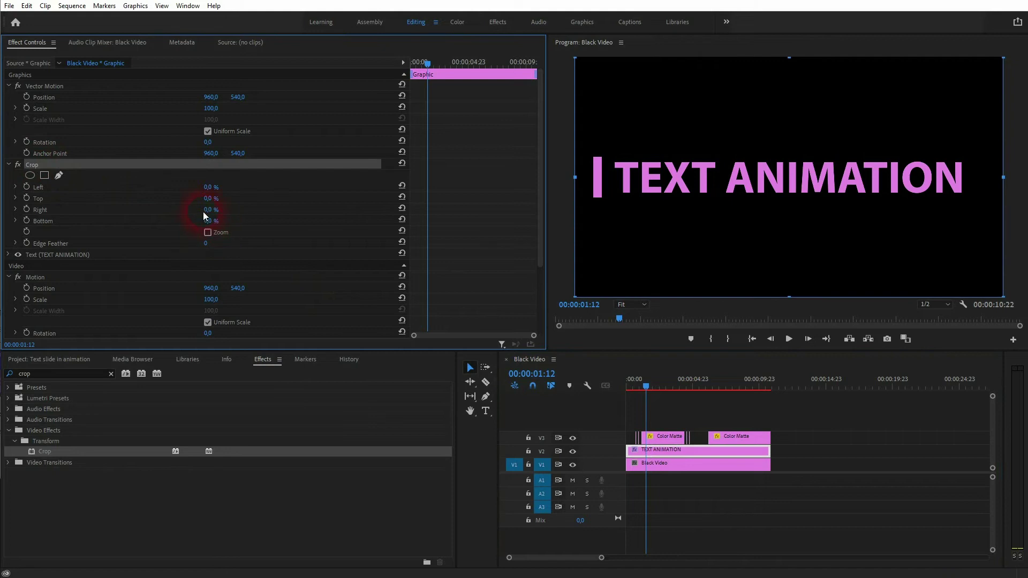
pyautogui.moveTo(215, 214); pyautogui.dragTo(265, 215)
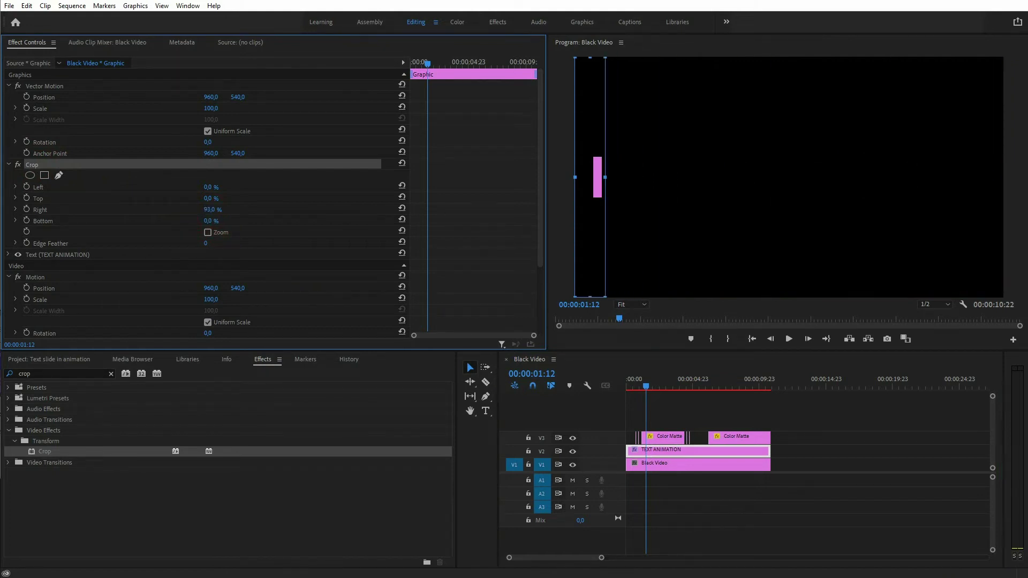
pyautogui.moveTo(264, 215); pyautogui.dragTo(264, 214)
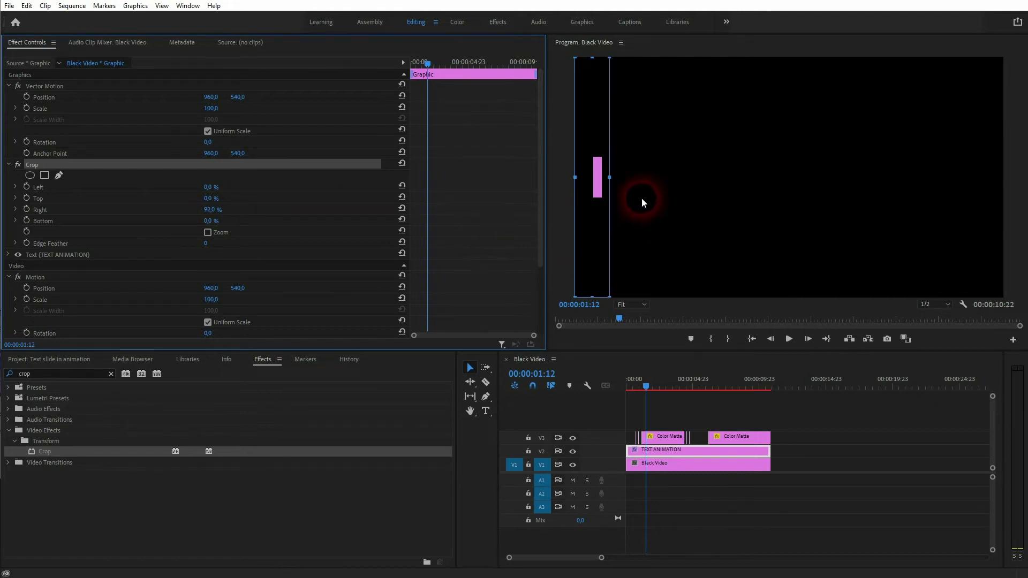
pyautogui.click(28, 208)
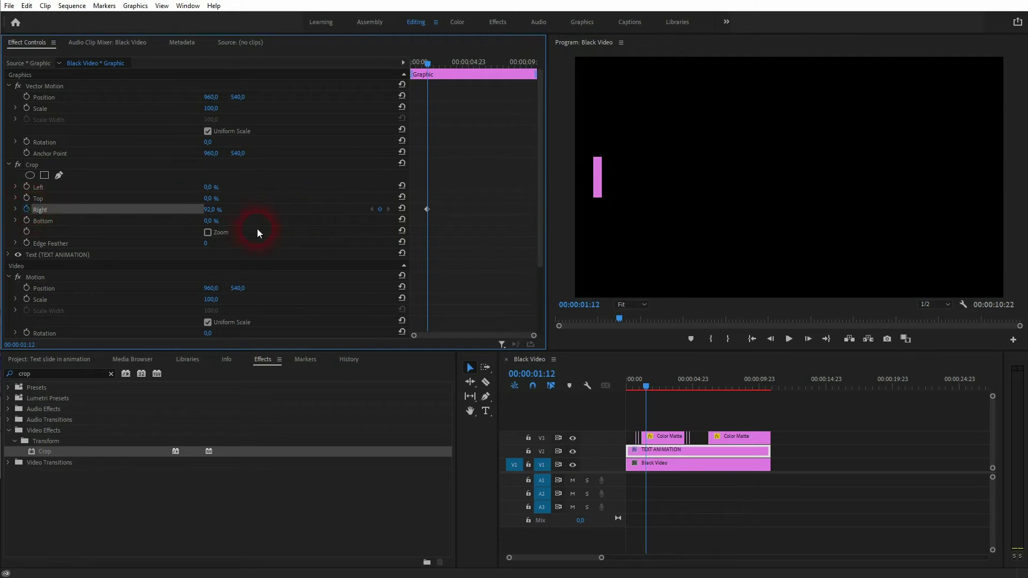
# - Check the bar's movement over the next frames and keyframe the Crop's Right value at 91% at 00:00:01:14
pyautogui.press('Right')
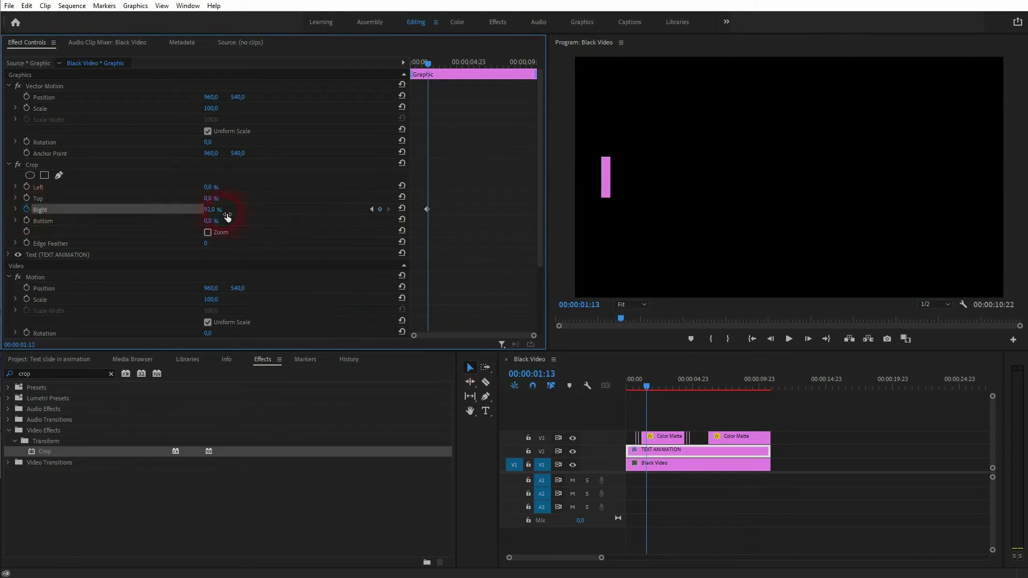
pyautogui.press('Right')
pyautogui.press('Right')
pyautogui.press('Left')
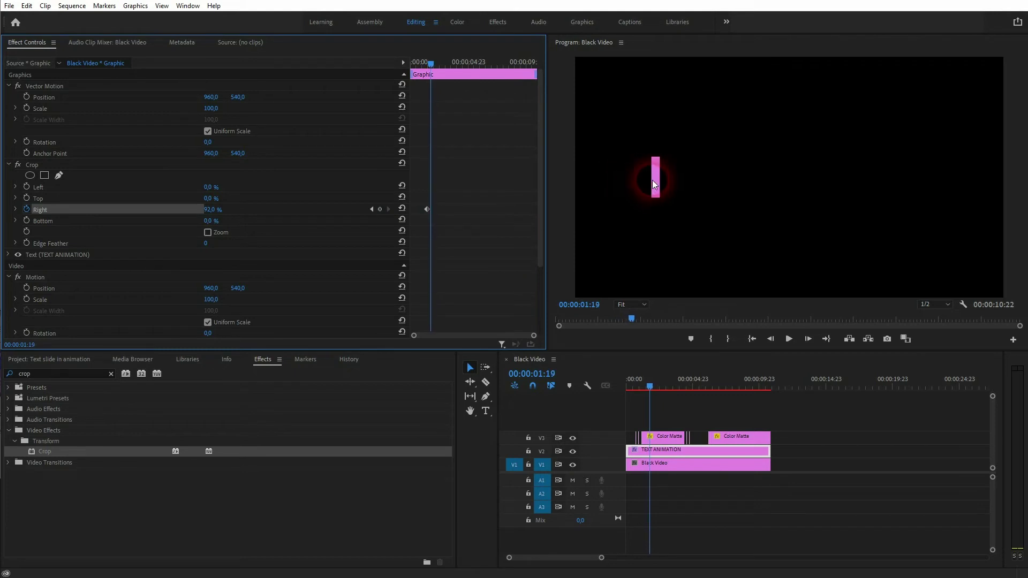
pyautogui.press('Left')
pyautogui.press('Left')
pyautogui.press('Left')
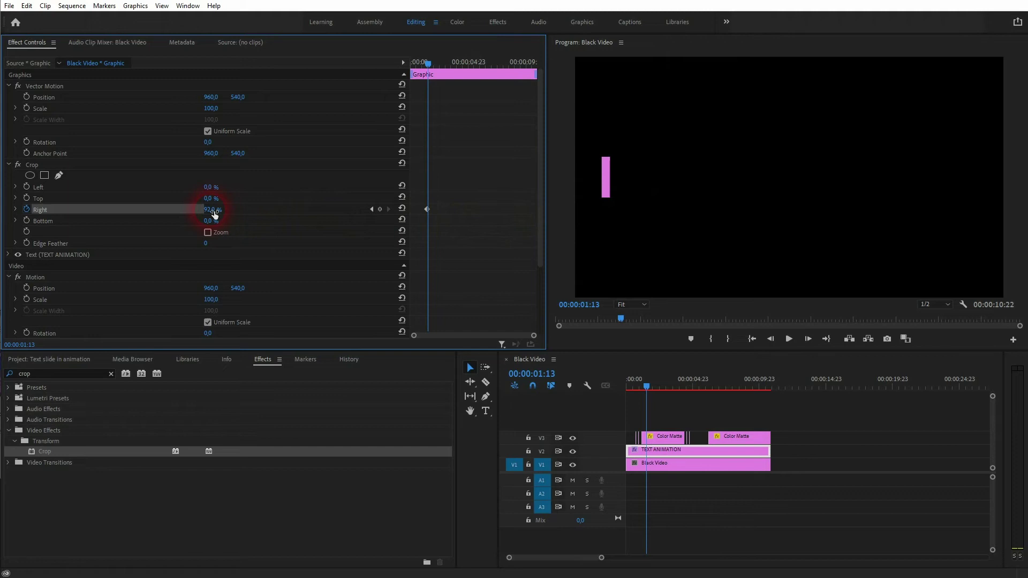
pyautogui.press('Right')
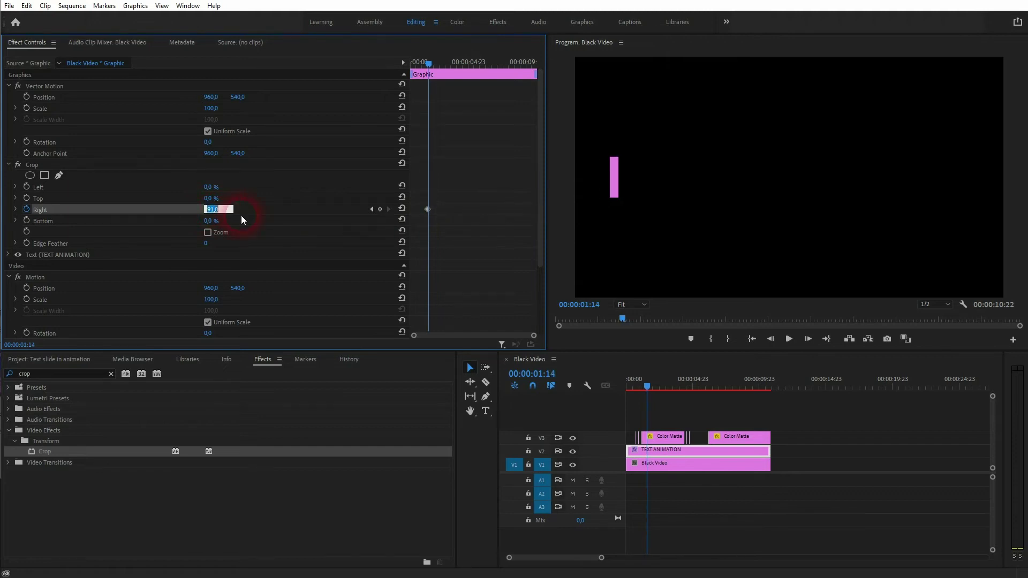
pyautogui.press('Down')
pyautogui.press('Down')
pyautogui.press('Down')
pyautogui.press('Down')
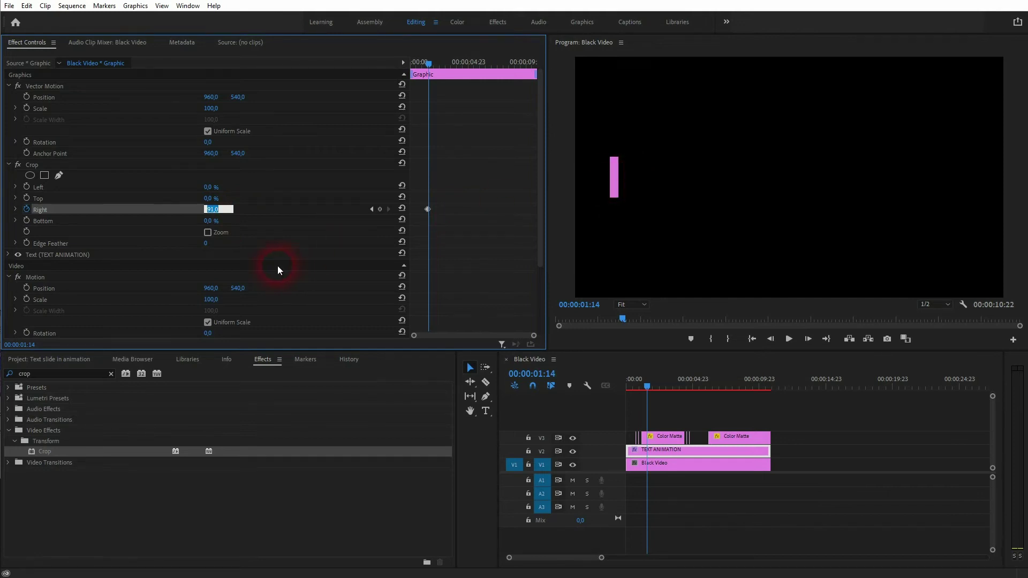
pyautogui.press('BackSpace')
pyautogui.write('91')
pyautogui.press('Return')
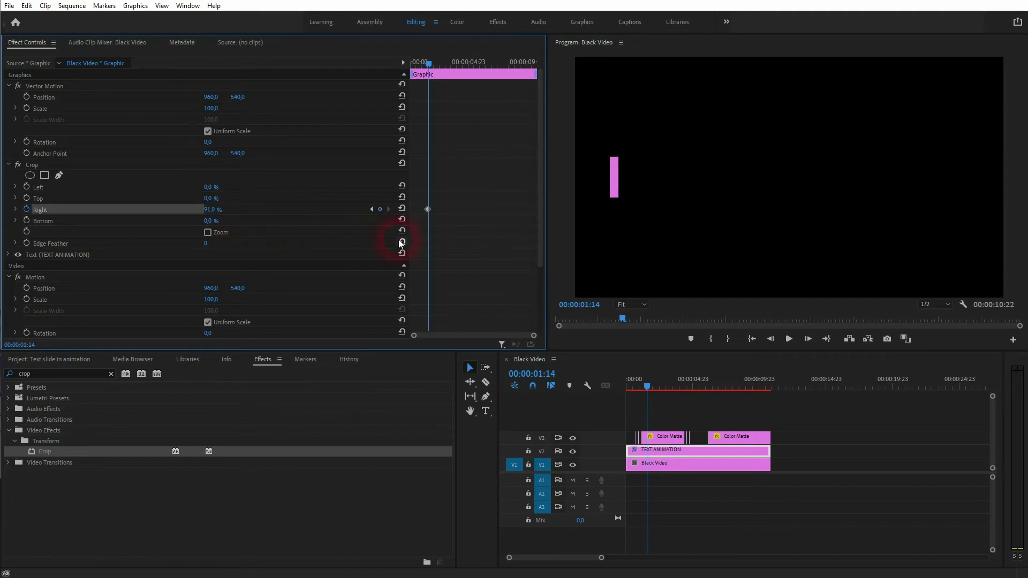
# - Keyframe the Crop's Right value at 90% one frame further, at 00:00:01:15
pyautogui.click(428, 214)
pyautogui.press('Right')
pyautogui.click(220, 211)
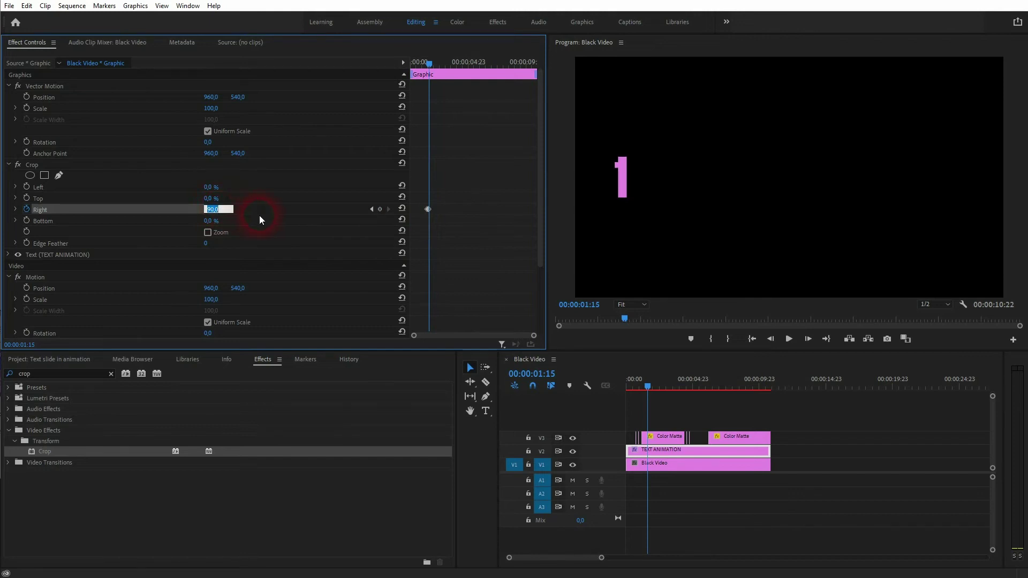
pyautogui.press('Return')
pyautogui.press('Right')
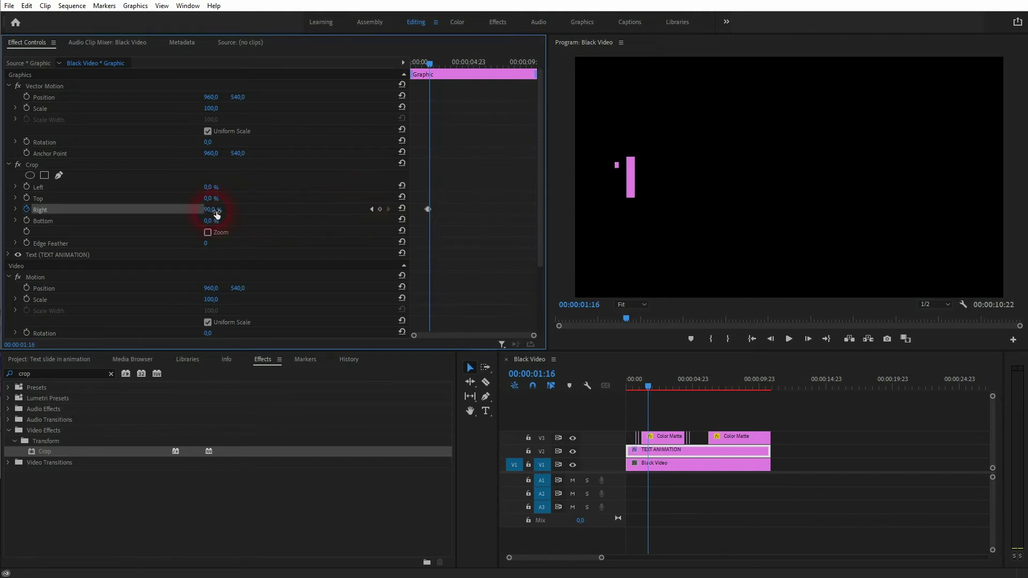
# - At 00:00:01:16, keyframe the Crop's Right value at 88% so the crop edge follows the bar
pyautogui.click(216, 211)
pyautogui.press('Down')
pyautogui.press('Down')
pyautogui.press('Up')
pyautogui.press('Up')
pyautogui.press('Down')
pyautogui.press('Down')
pyautogui.press('Return')
pyautogui.press('Right')
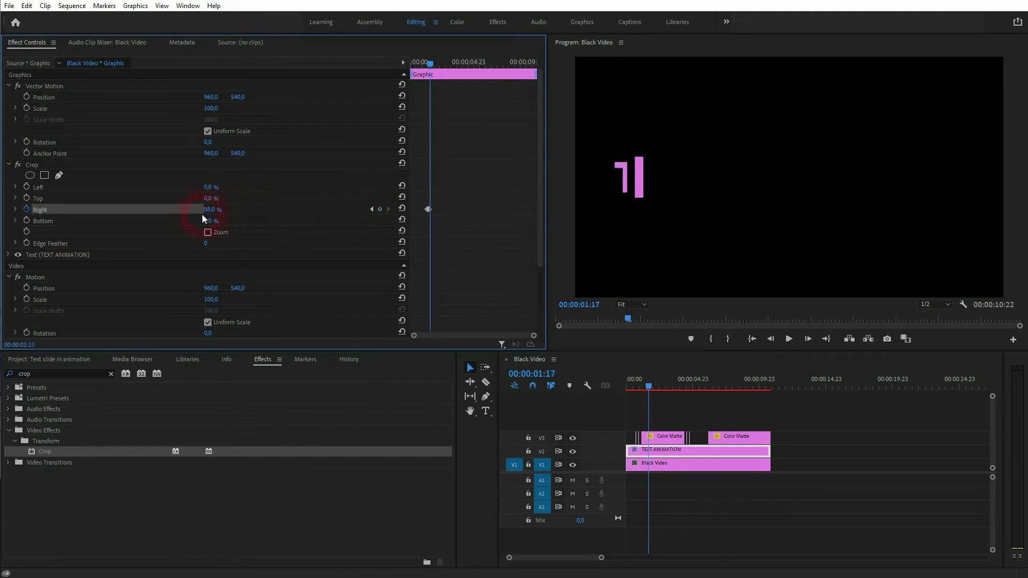
# - At 00:00:01:17, lower the Crop's Right value to 86% so the letter T extends to the bar
pyautogui.click(214, 211)
pyautogui.press('Down')
pyautogui.press('Down')
pyautogui.press('Up')
pyautogui.press('Up')
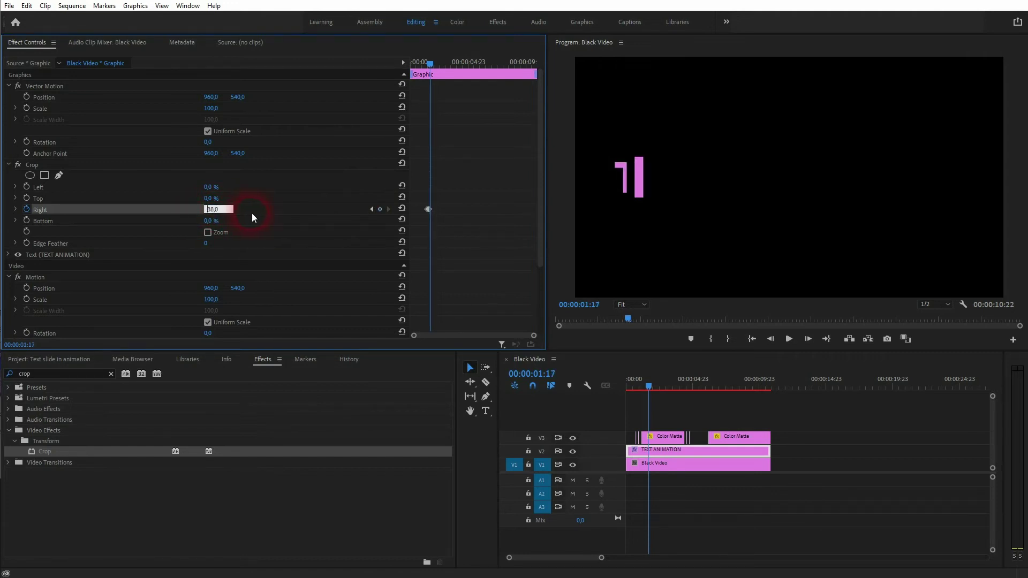
pyautogui.press('Up')
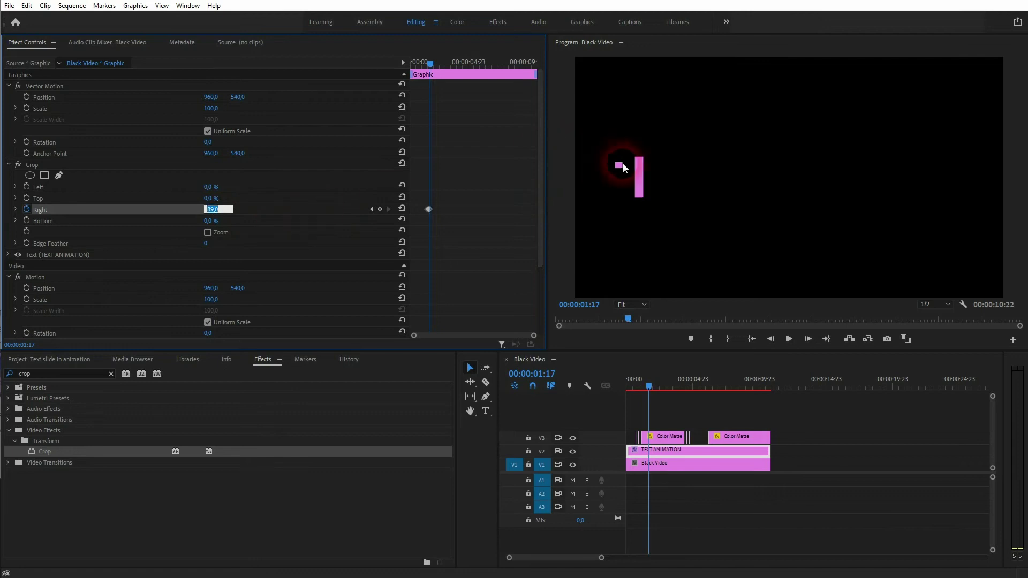
pyautogui.press('Down')
pyautogui.press('Down')
pyautogui.click(556, 183)
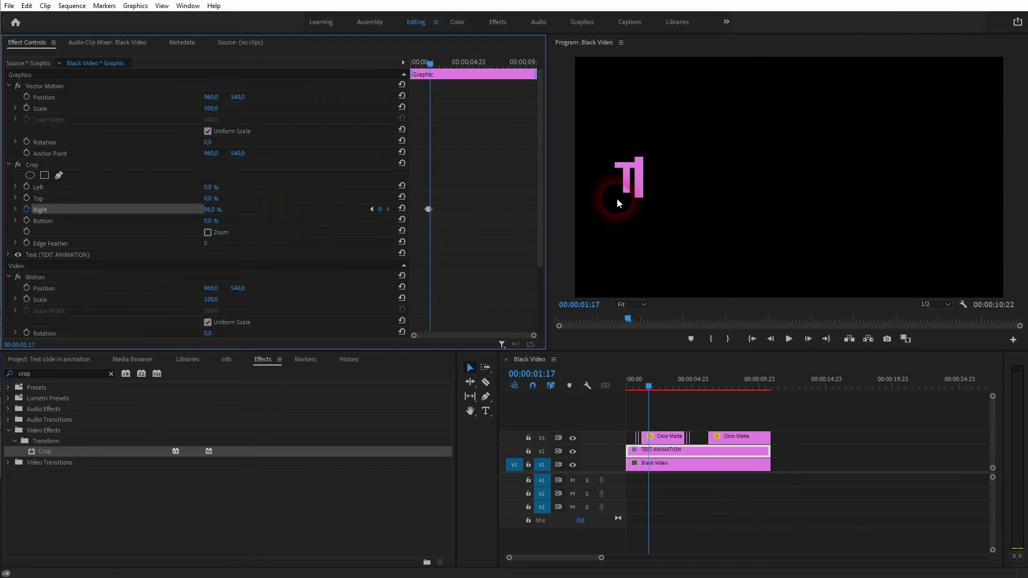
# - Advance to 00:00:01:18 and keyframe the Crop's Right value at 84%
pyautogui.press('Right')
pyautogui.click(219, 211)
pyautogui.press('Down')
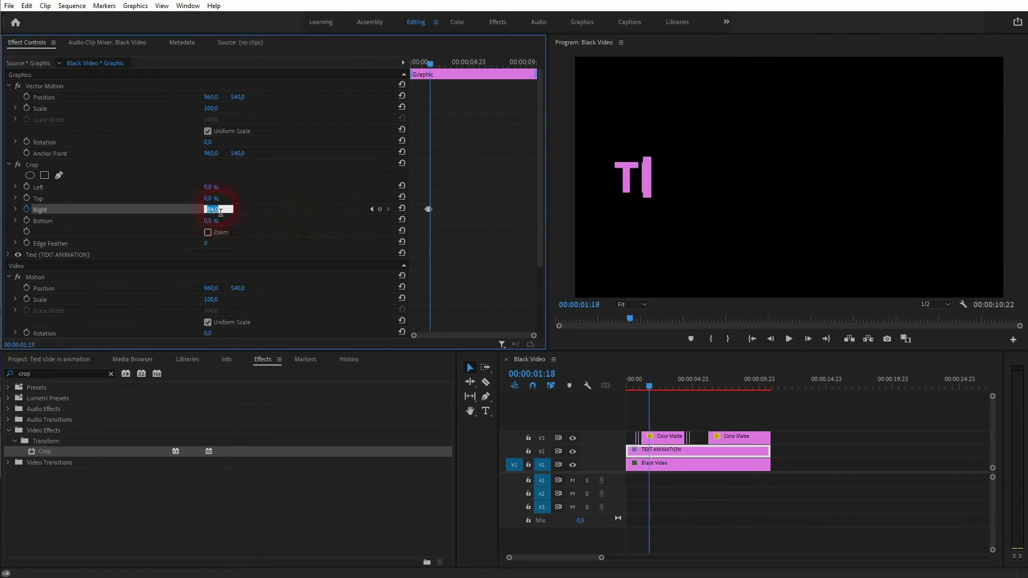
pyautogui.click(222, 211)
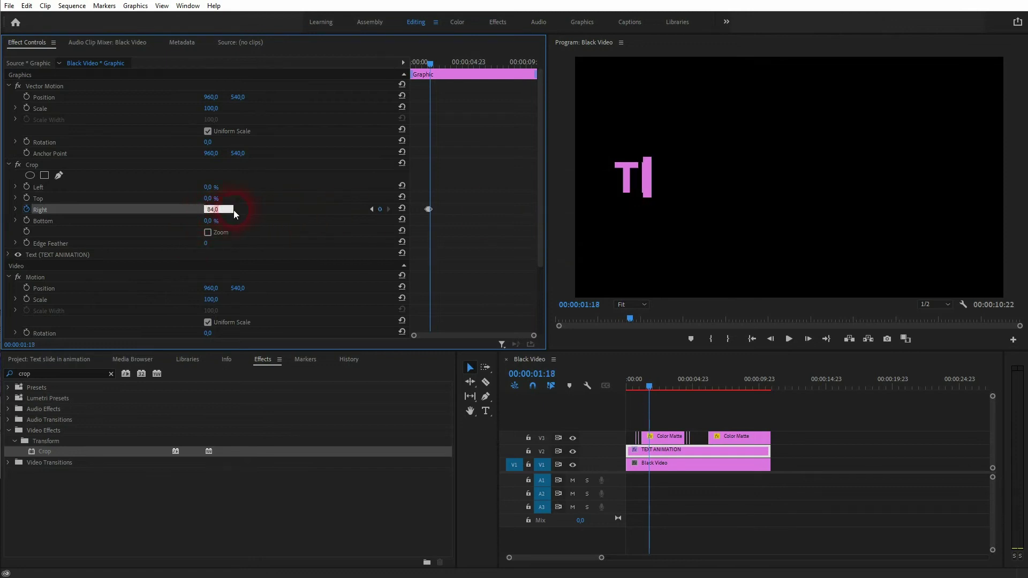
# - Play the sequence from the first Crop Right keyframe at 00:00:01:12 to check the start of the text reveal
pyautogui.click(371, 209)
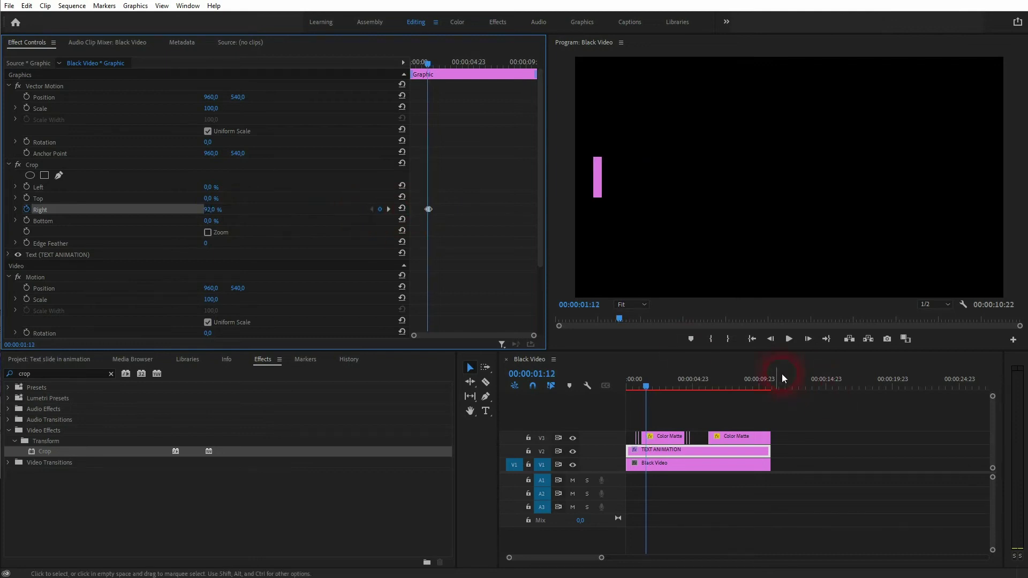
pyautogui.press('space')
pyautogui.press('space')
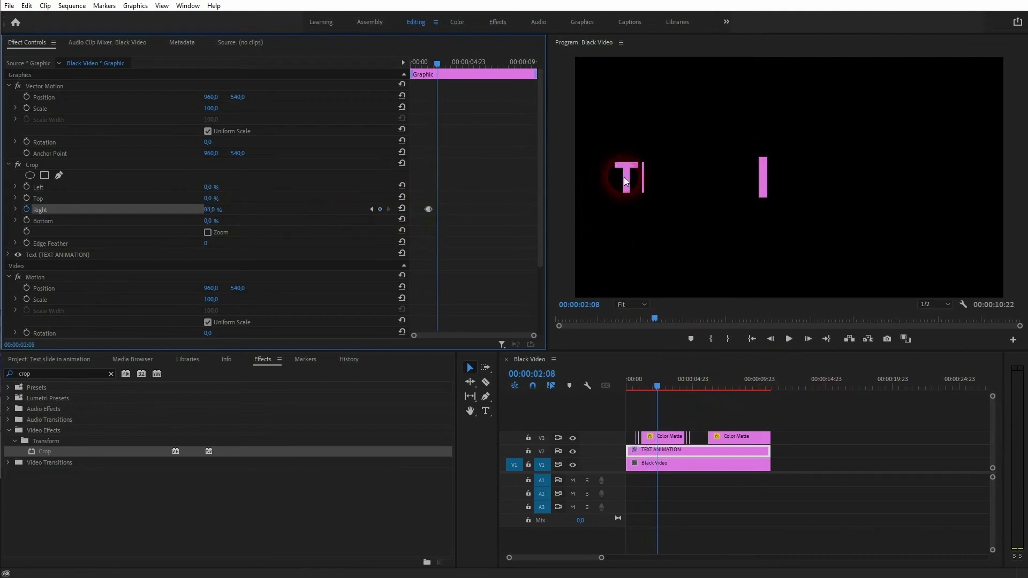
# - From 00:00:01:18, continue keyframing the Crop's Right value frame by frame to match the moving bar, ending at 0% at 00:00:03:10
pyautogui.click(371, 209)
pyautogui.click(388, 209)
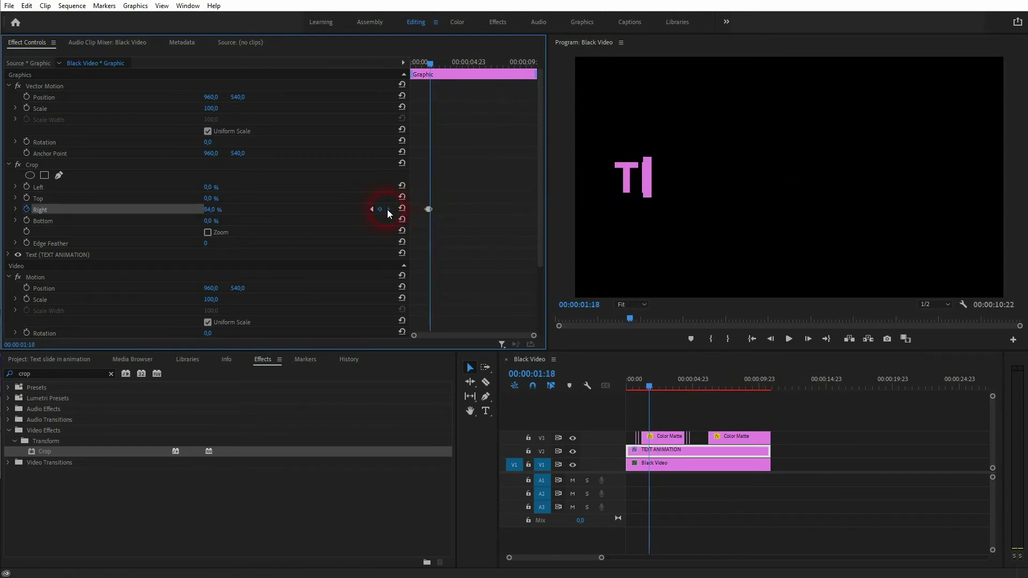
pyautogui.press('Right')
pyautogui.press('Right')
pyautogui.press('Right')
pyautogui.press('Right')
pyautogui.moveTo(227, 210); pyautogui.dragTo(217, 212)
pyautogui.press('Right')
pyautogui.press('Right')
pyautogui.press('Right')
pyautogui.press('Right')
pyautogui.click(218, 210)
pyautogui.press('Right')
pyautogui.press('Right')
pyautogui.press('Right')
pyautogui.press('Right')
pyautogui.press('Right')
pyautogui.press('Right')
pyautogui.press('Right')
pyautogui.press('Right')
pyautogui.press('Right')
pyautogui.press('Right')
pyautogui.press('Right')
pyautogui.press('Right')
pyautogui.click(222, 211)
pyautogui.press('Right')
pyautogui.press('Right')
pyautogui.press('Right')
pyautogui.press('Right')
pyautogui.press('Right')
pyautogui.press('Right')
pyautogui.press('Right')
pyautogui.press('Right')
pyautogui.press('Right')
pyautogui.click(221, 211)
pyautogui.press('Right')
pyautogui.press('Right')
pyautogui.press('Right')
pyautogui.press('Right')
pyautogui.press('Right')
pyautogui.click(218, 211)
pyautogui.press('Right')
pyautogui.press('Right')
pyautogui.press('Right')
pyautogui.press('Right')
pyautogui.press('Right')
pyautogui.press('Right')
pyautogui.click(222, 211)
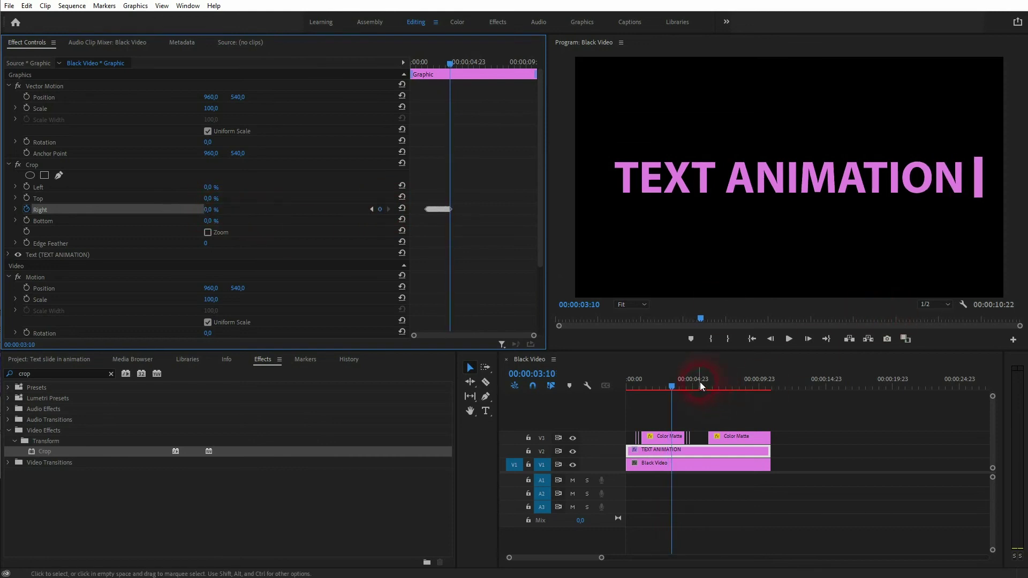
# - Play the sequence from 00:00:00:10 to about 00:00:05:05 to check the bar revealing the whole title
pyautogui.moveTo(671, 381); pyautogui.dragTo(634, 387)
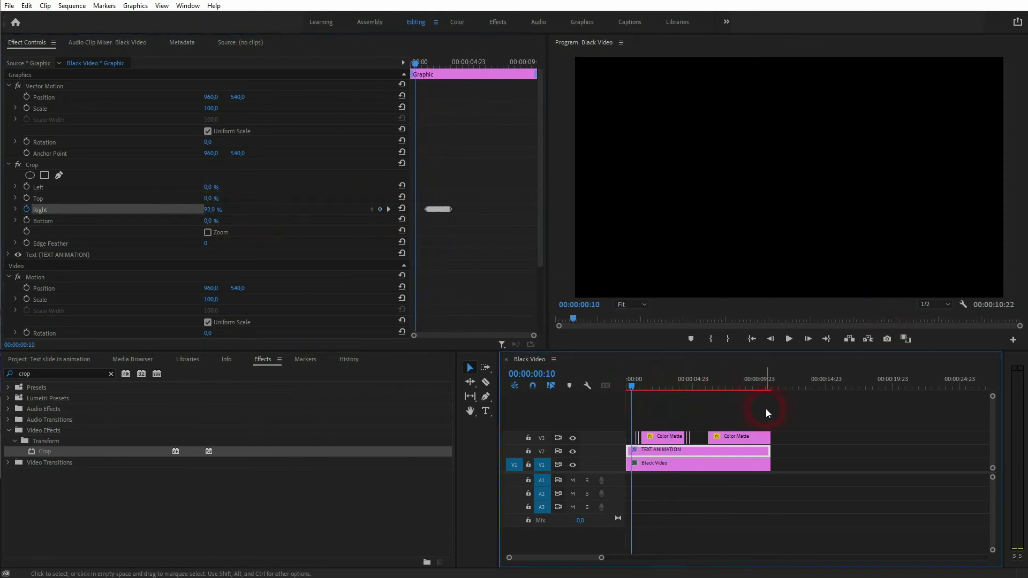
pyautogui.press('space')
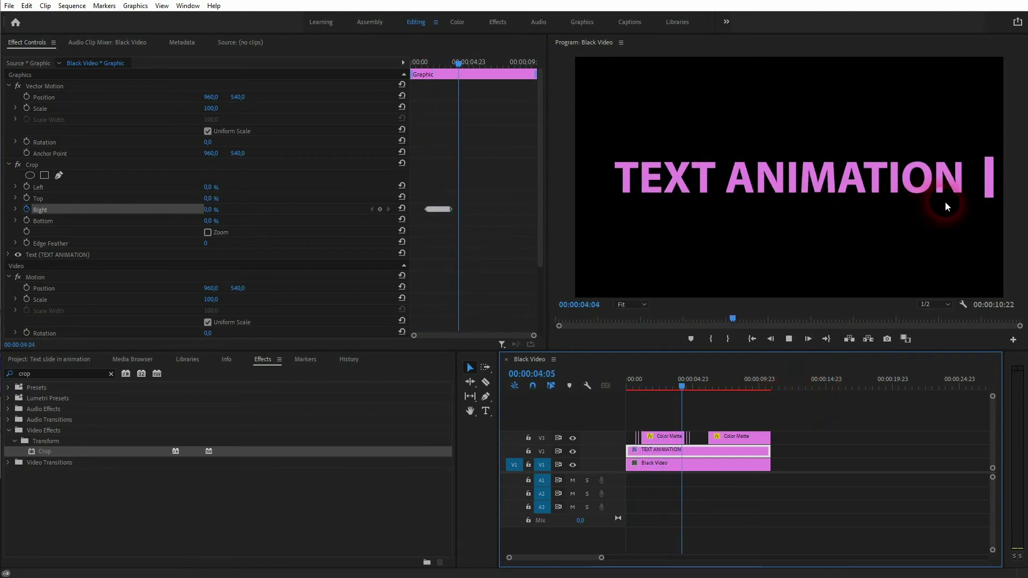
pyautogui.press('space')
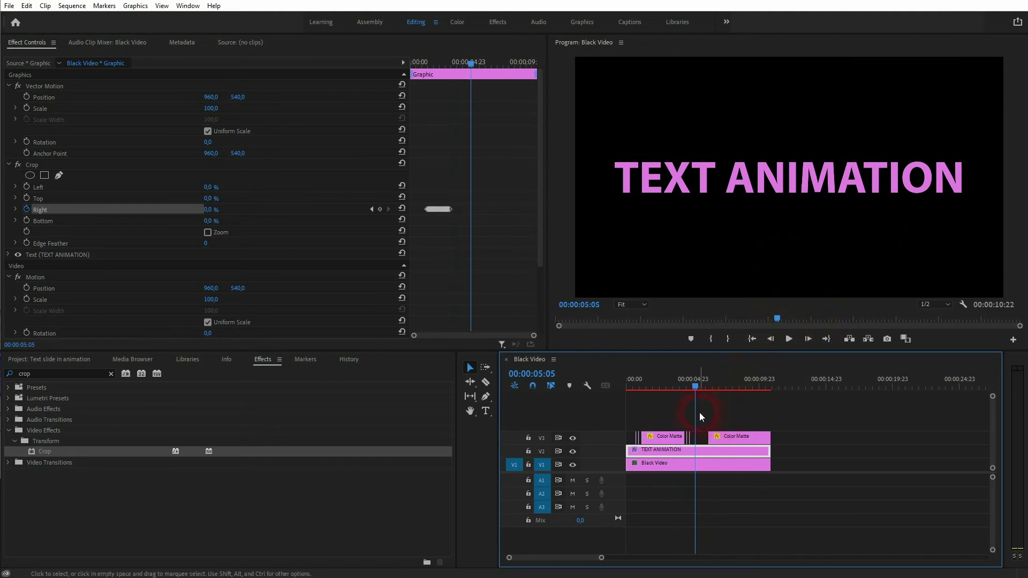
# - Play on to 00:00:05:23 and extend the start of the last color matte clip back to that point
pyautogui.press('space')
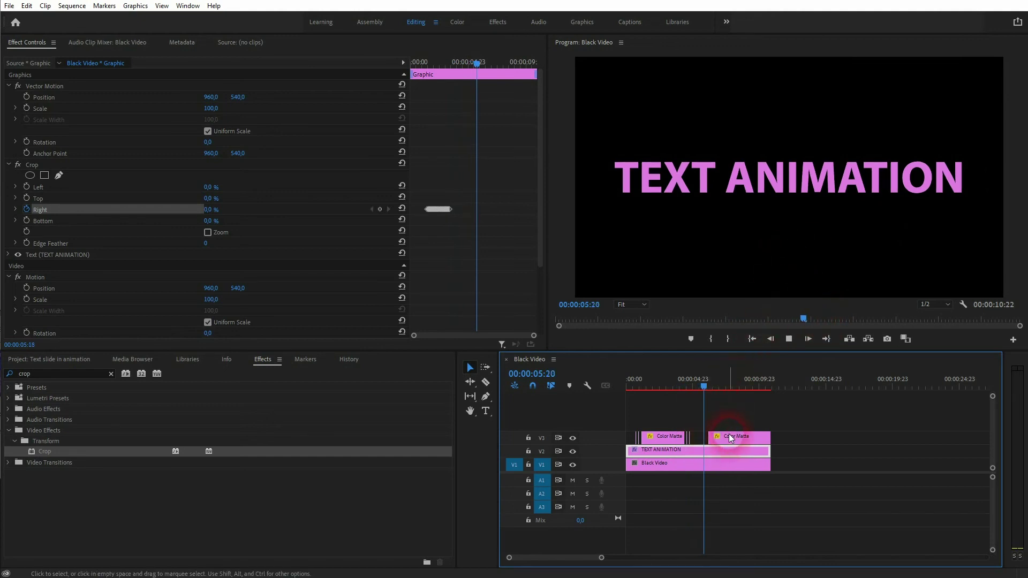
pyautogui.press('space')
pyautogui.scroll(3, 715, 434)
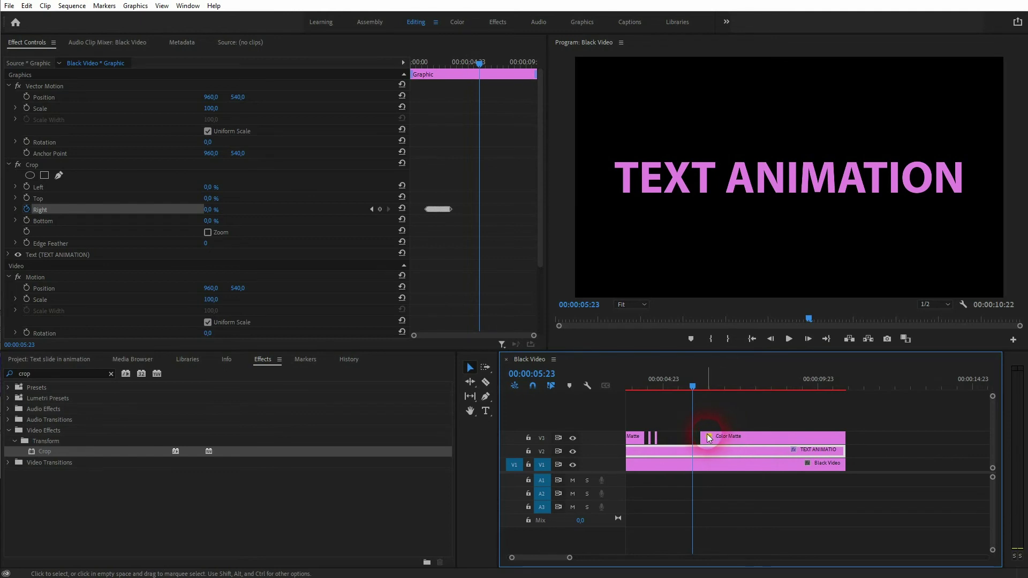
pyautogui.moveTo(701, 437); pyautogui.dragTo(693, 437)
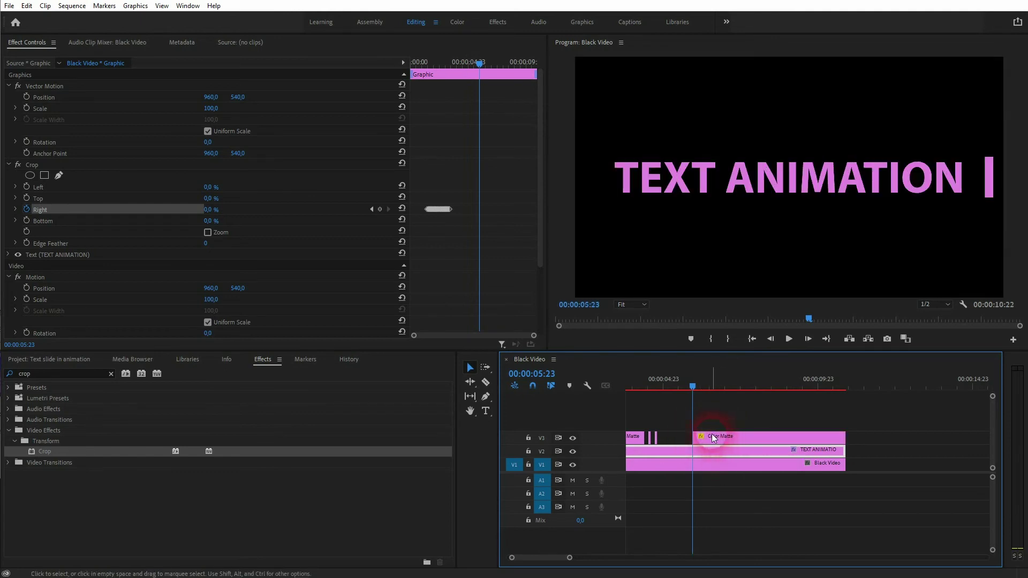
# - Split the last color matte clip at 00:00:06:01, 00:00:06:04, 00:00:06:06 and 00:00:06:09
pyautogui.press('c')
pyautogui.press('Right')
pyautogui.press('Right')
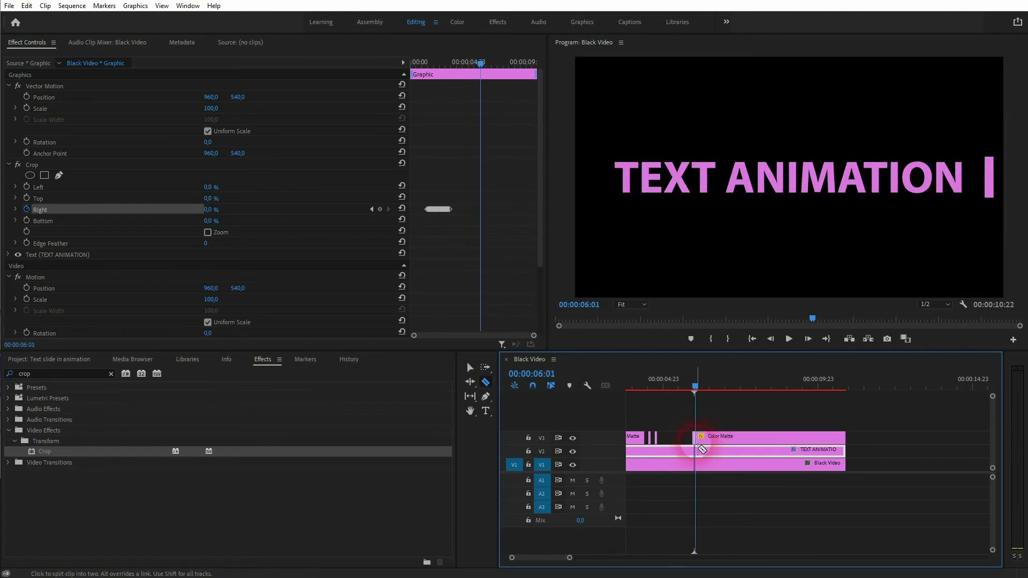
pyautogui.click(696, 437)
pyautogui.press('Right')
pyautogui.press('Right')
pyautogui.press('Right')
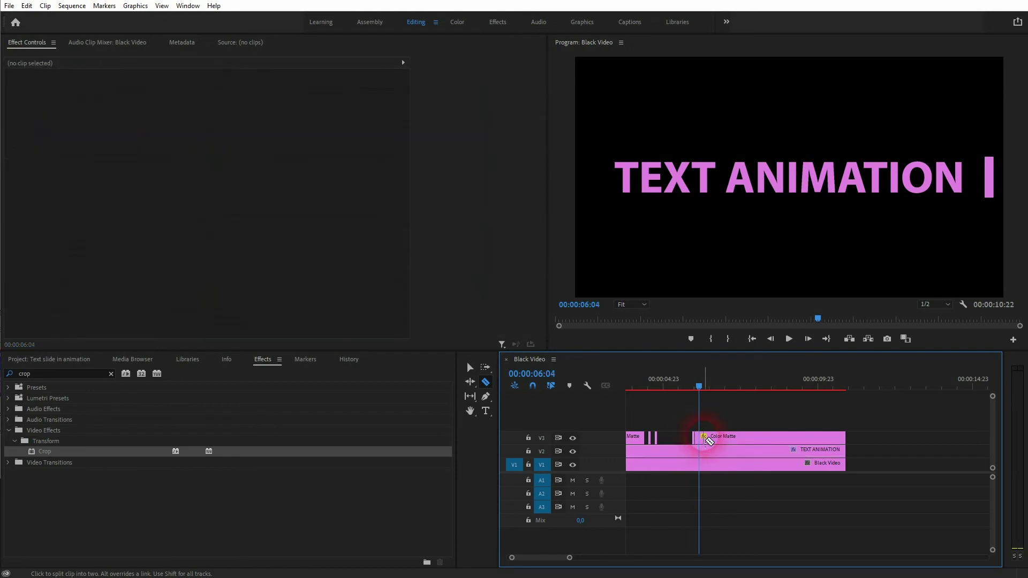
pyautogui.click(699, 438)
pyautogui.press('Right')
pyautogui.press('Right')
pyautogui.press('Right')
pyautogui.press('Right')
pyautogui.press('Right')
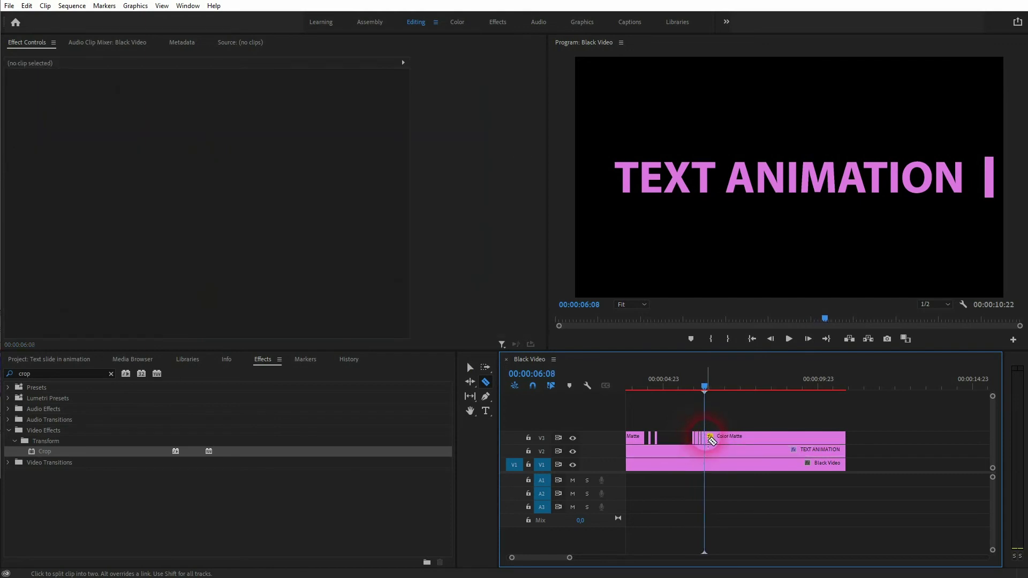
pyautogui.click(706, 440)
pyautogui.press('=')
pyautogui.press('=')
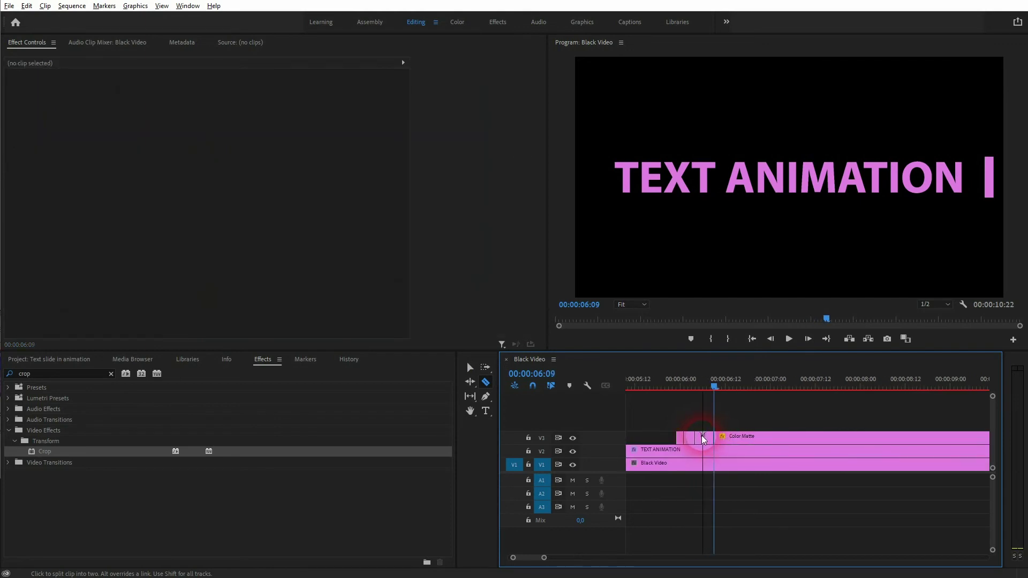
# - Delete the color matte pieces from 00:00:06:01 to 00:00:06:04 and from 00:00:06:06 to 00:00:06:09 so the bar blinks
pyautogui.press('v')
pyautogui.click(689, 441)
pyautogui.press('Delete')
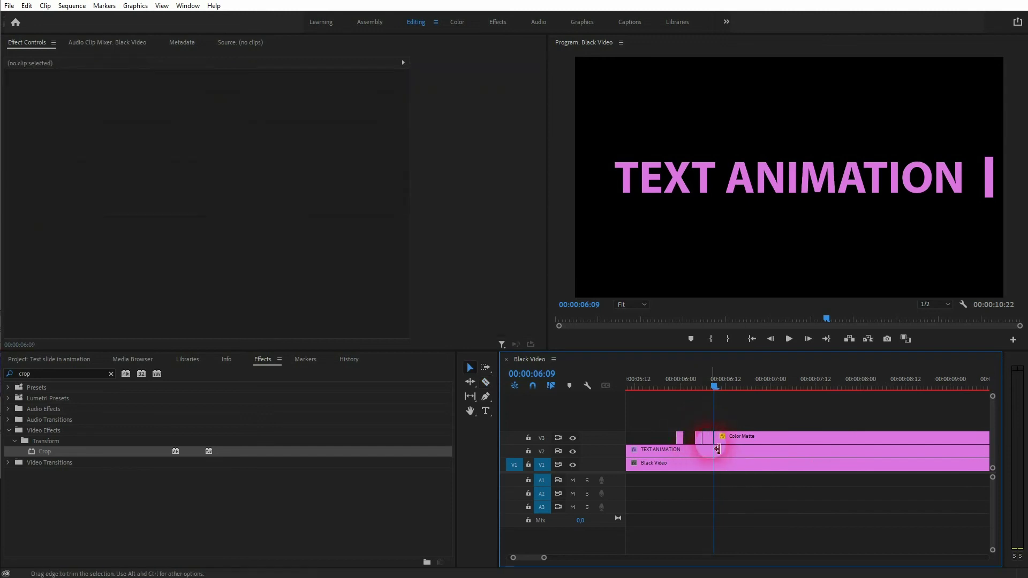
pyautogui.click(710, 441)
pyautogui.press('Delete')
pyautogui.press('-')
pyautogui.press('-')
pyautogui.press('-')
pyautogui.press('-')
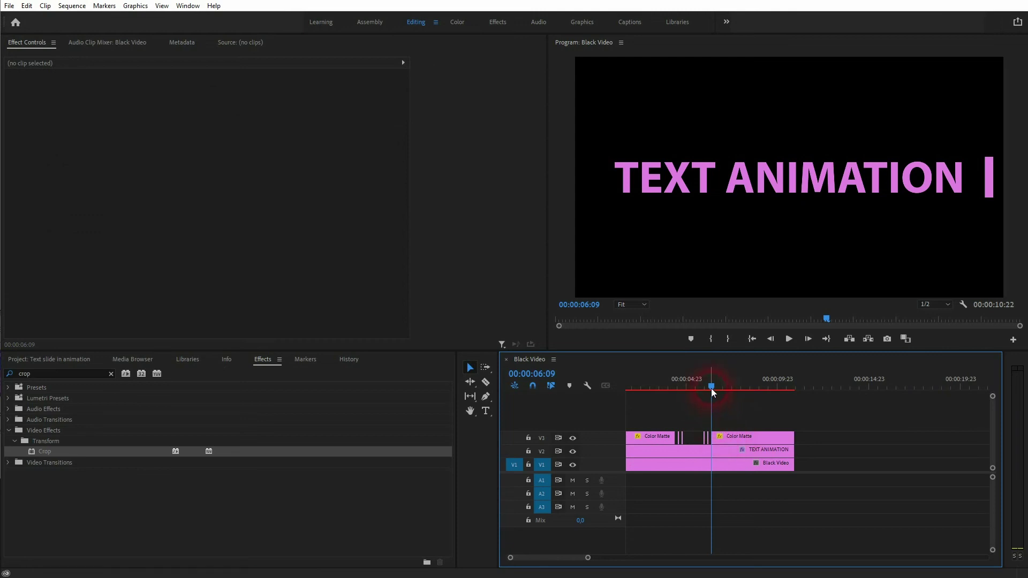
# - Add a Position keyframe to the last color matte clip at 00:00:06:20 and set horizontal Position to 103 at 00:00:08:13
pyautogui.moveTo(711, 388); pyautogui.dragTo(719, 388)
pyautogui.click(740, 443)
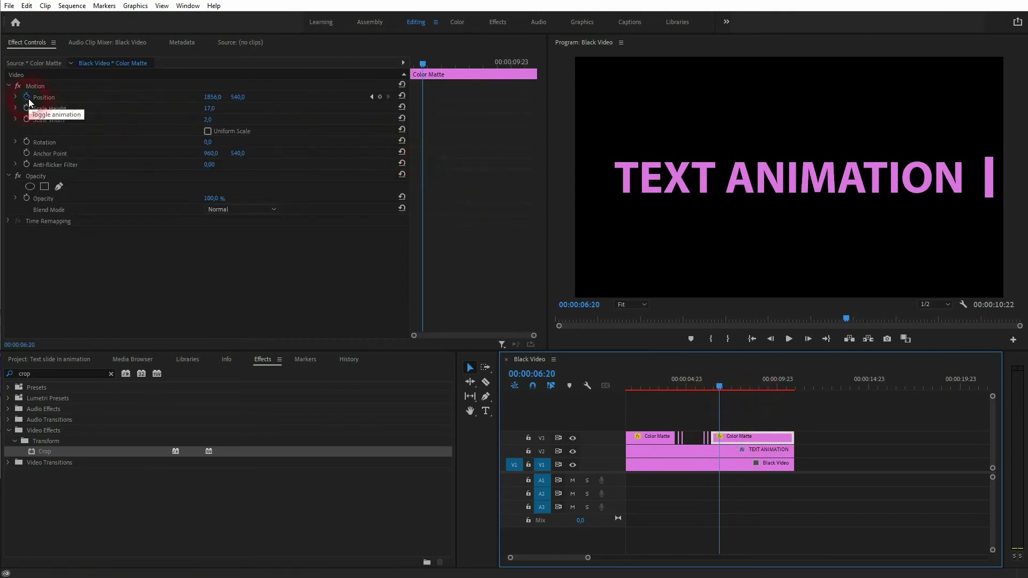
pyautogui.click(381, 98)
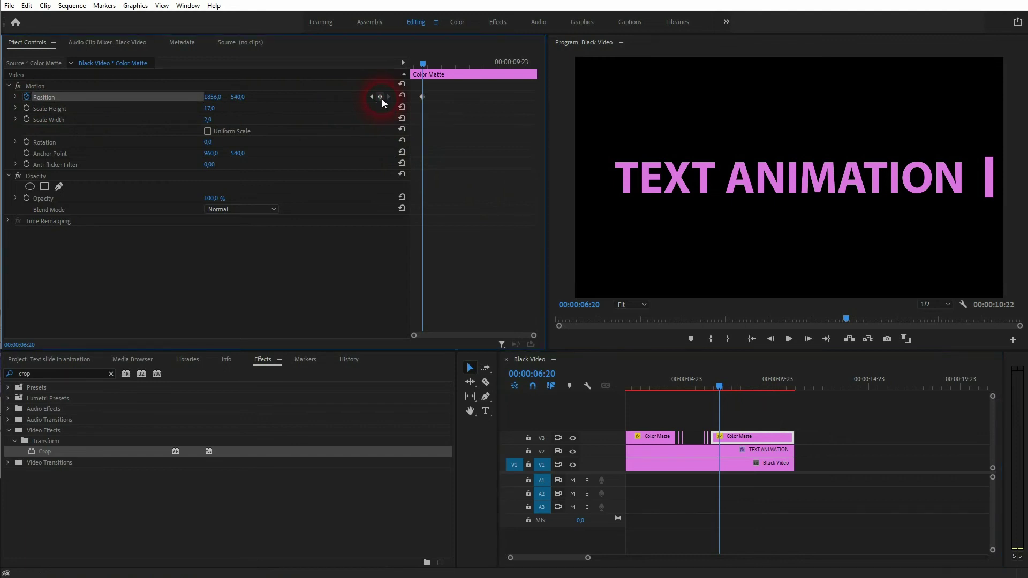
pyautogui.click(698, 364)
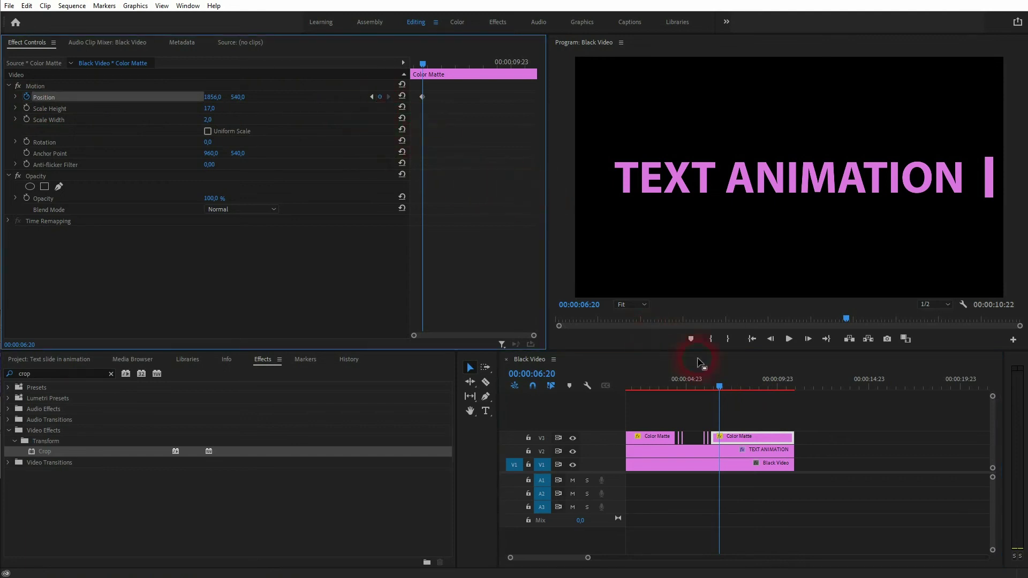
pyautogui.moveTo(721, 389); pyautogui.dragTo(751, 391)
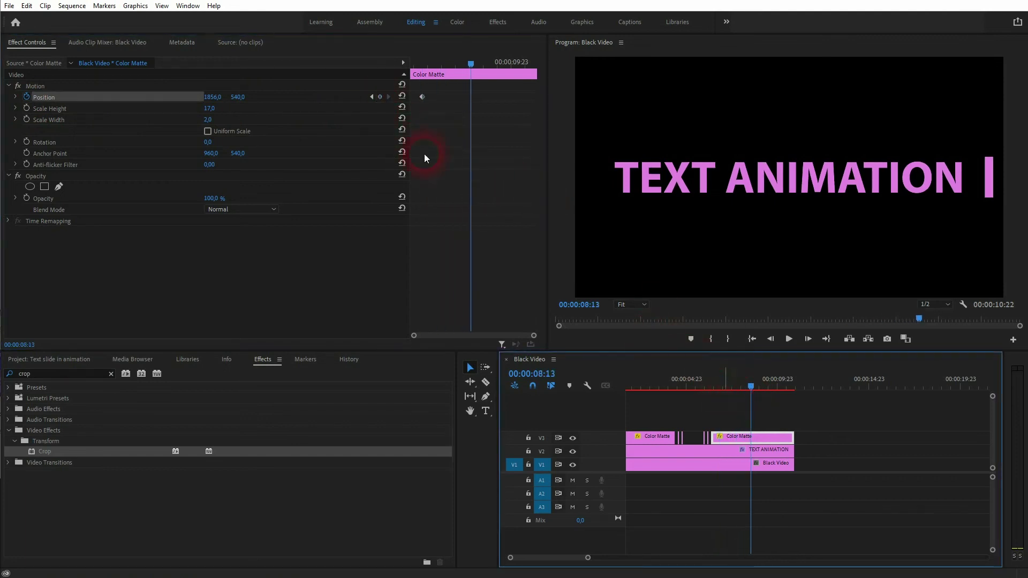
pyautogui.moveTo(246, 99); pyautogui.dragTo(219, 103)
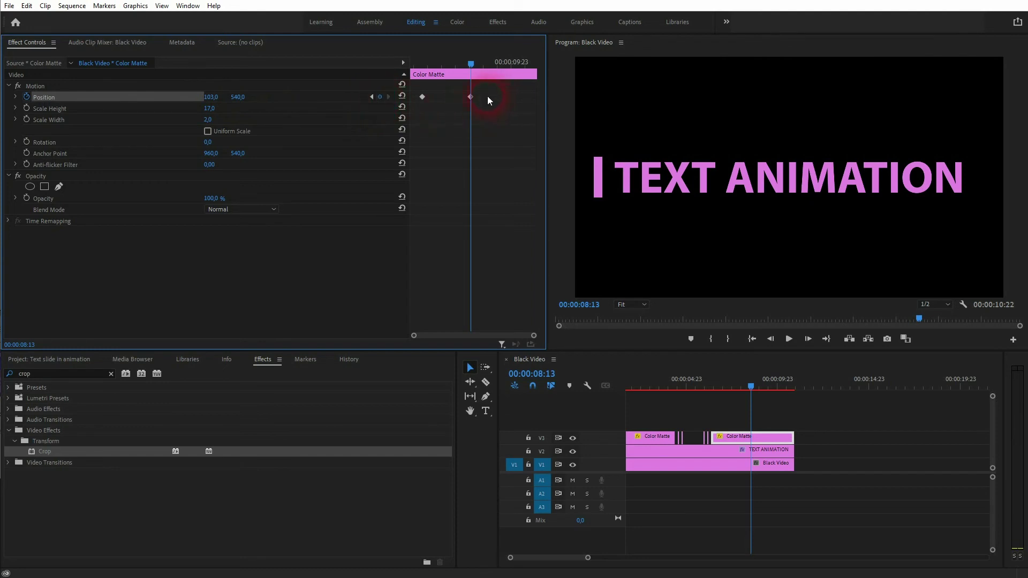
# - Apply easing to the temporal interpolation of both Position keyframes on the last color matte clip
pyautogui.rightClick(422, 97)
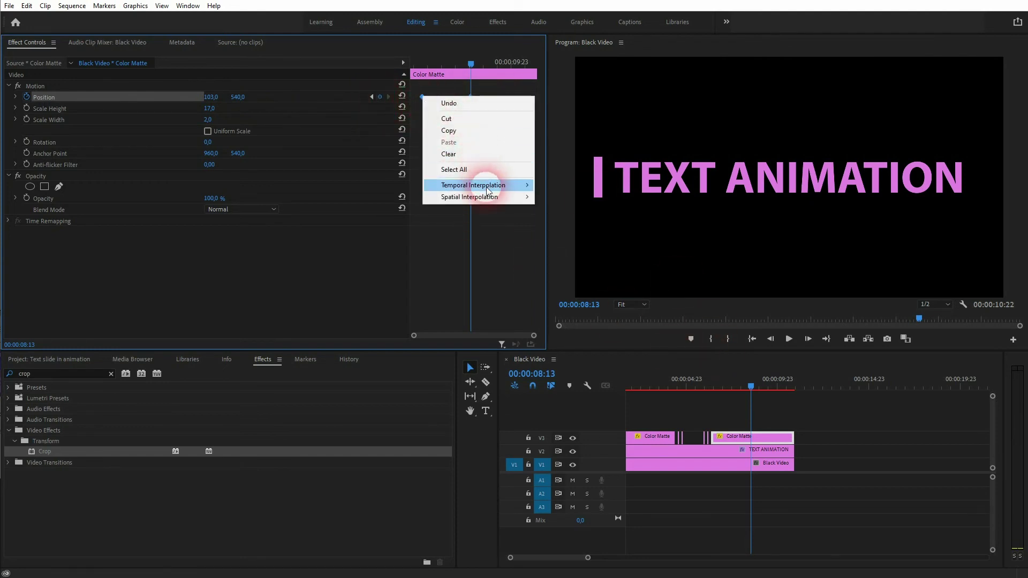
pyautogui.moveTo(508, 185)
pyautogui.click(559, 247)
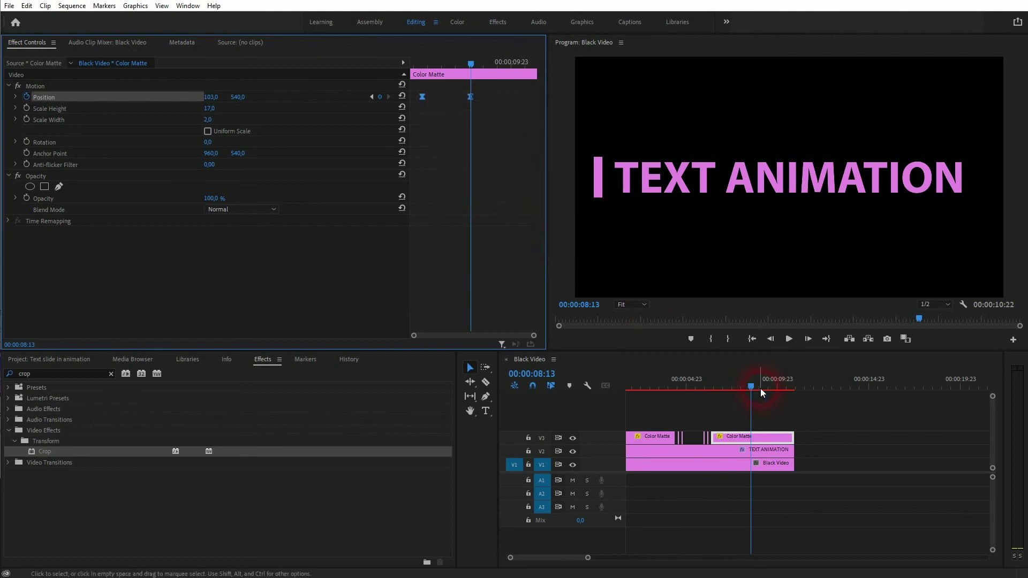
# - Play the sequence through the bar's eased return movement up to 00:00:09:04
pyautogui.moveTo(752, 383); pyautogui.dragTo(696, 394)
pyautogui.press('space')
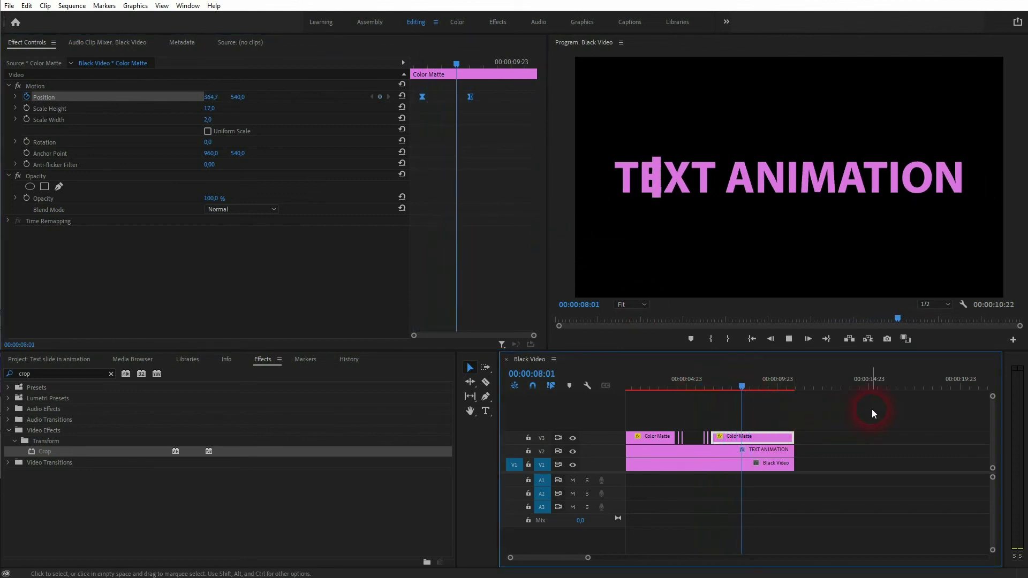
pyautogui.press('space')
# - Split the last color matte clip at 00:00:09:04, 00:00:09:06, 00:00:09:09, 00:00:09:11 and 00:00:09:14
pyautogui.press('c')
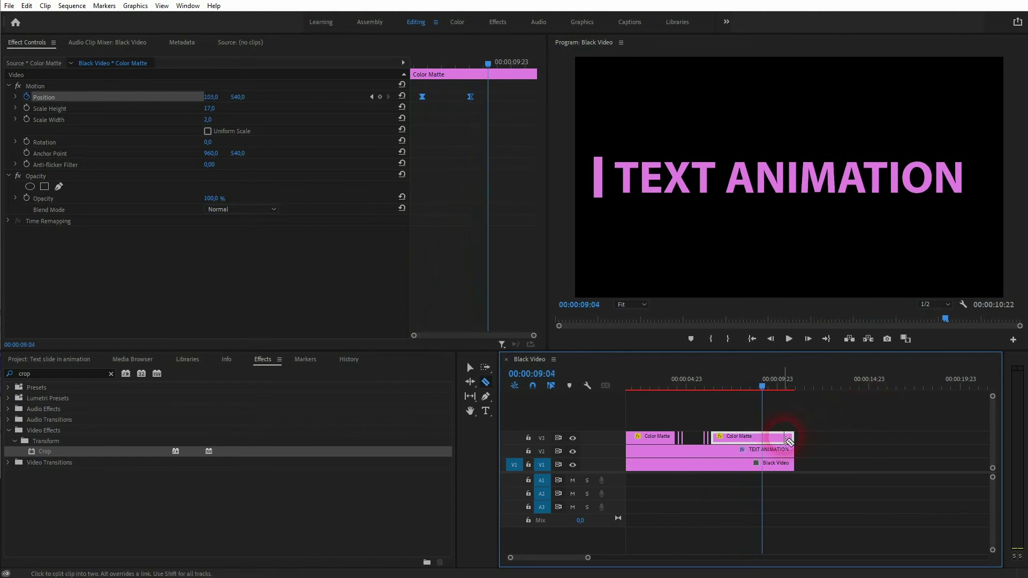
pyautogui.click(762, 438)
pyautogui.press('=')
pyautogui.scroll(4, 761, 436)
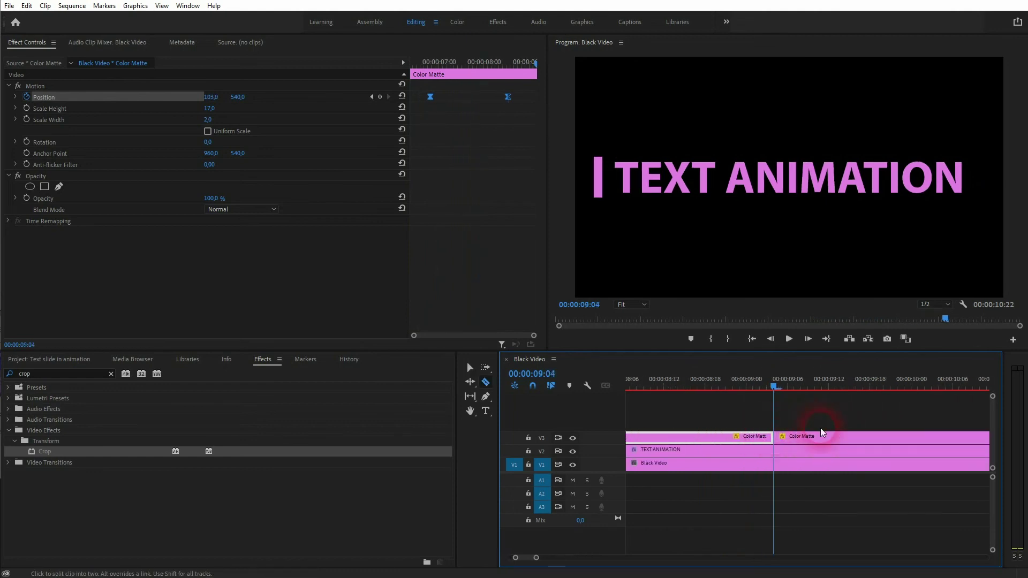
pyautogui.press('Right')
pyautogui.press('Right')
pyautogui.click(787, 438)
pyautogui.press('Right')
pyautogui.press('Right')
pyautogui.press('Right')
pyautogui.press('Right')
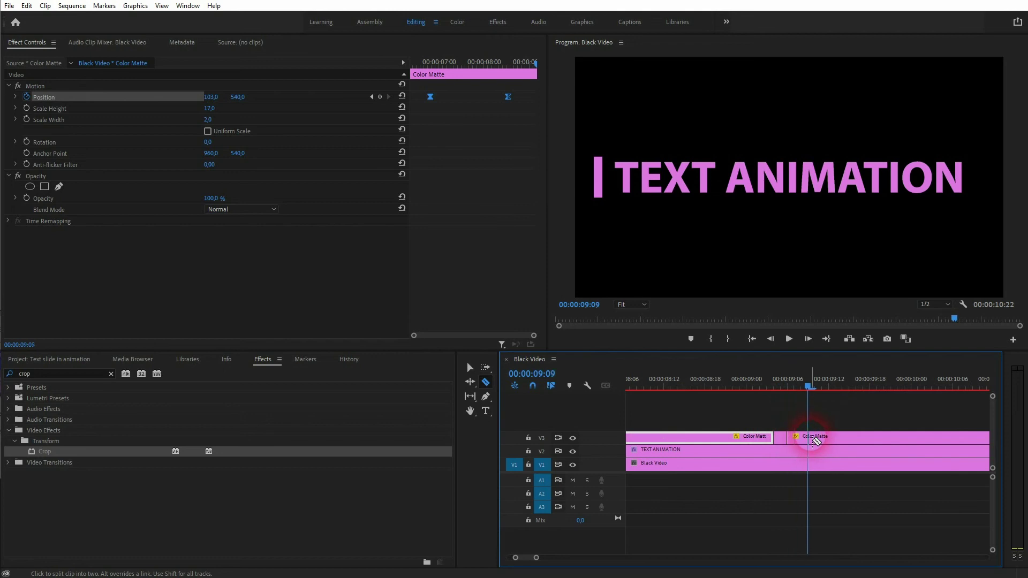
pyautogui.press('Left')
pyautogui.click(808, 438)
pyautogui.press('Right')
pyautogui.press('Right')
pyautogui.click(822, 438)
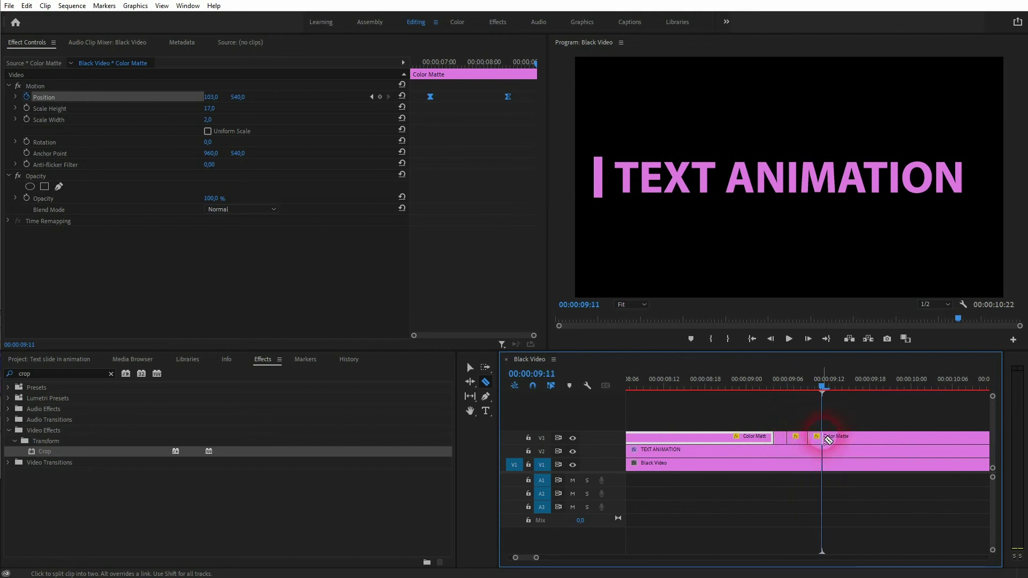
pyautogui.press('Right')
pyautogui.press('Right')
pyautogui.press('Right')
pyautogui.click(843, 436)
pyautogui.click(850, 438)
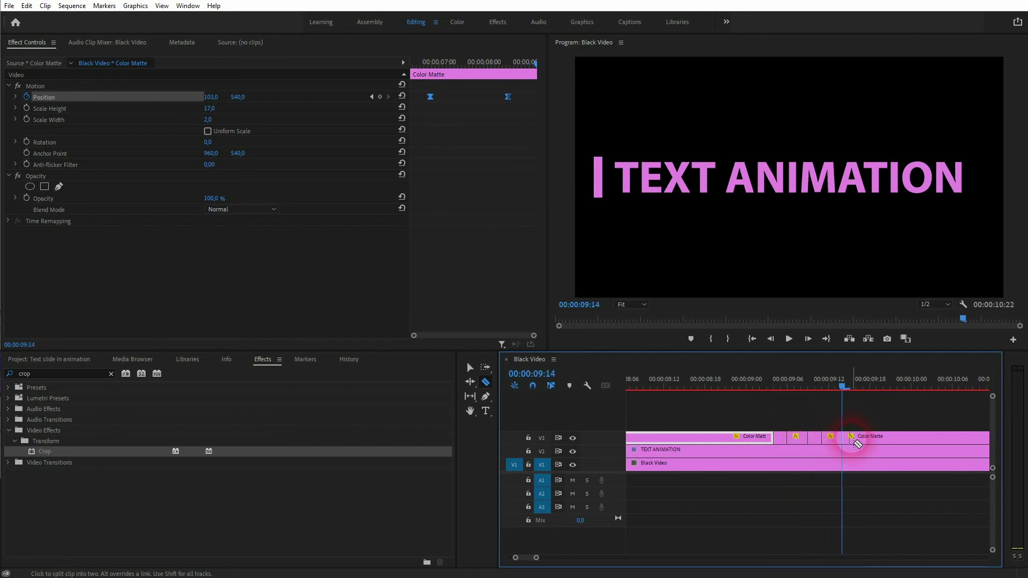
# - Try removing two of the short color matte pieces after 00:00:09:06, and undo both deletions
pyautogui.press('v')
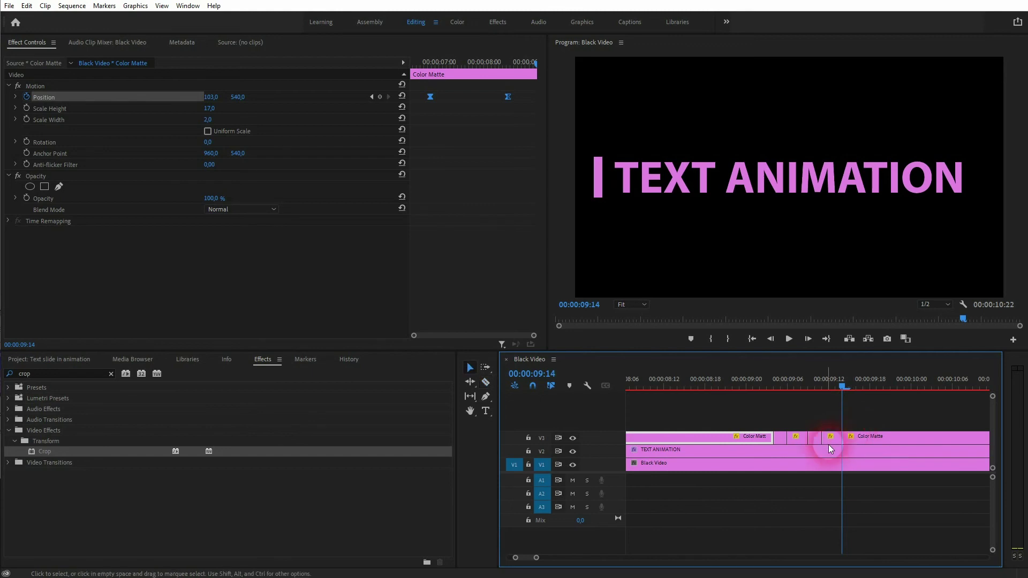
pyautogui.click(794, 440)
pyautogui.press('Delete')
pyautogui.click(831, 439)
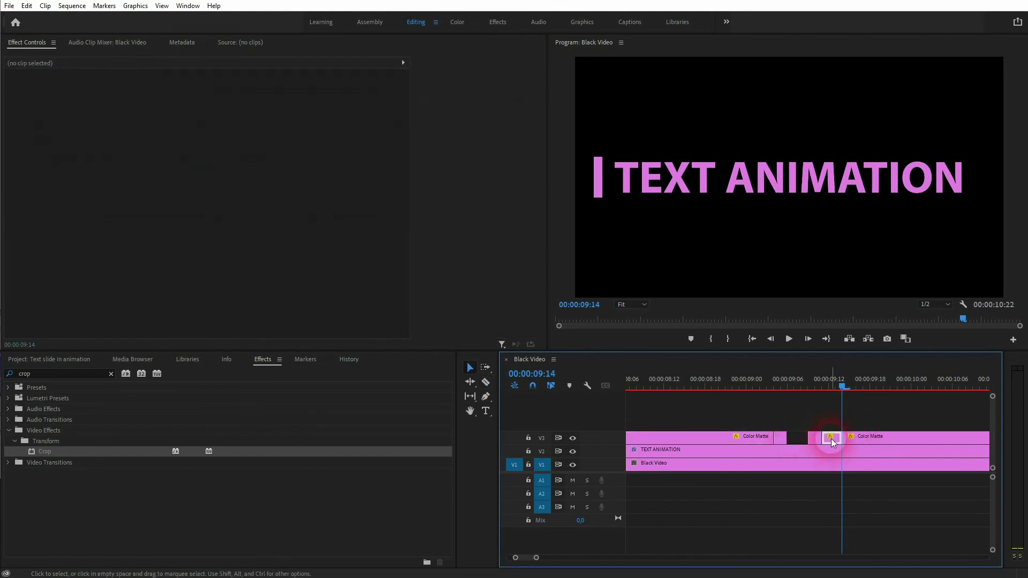
pyautogui.press('Delete')
pyautogui.click(831, 452)
pyautogui.hotkey('ctrl', 'z')
pyautogui.hotkey('ctrl', 'z')
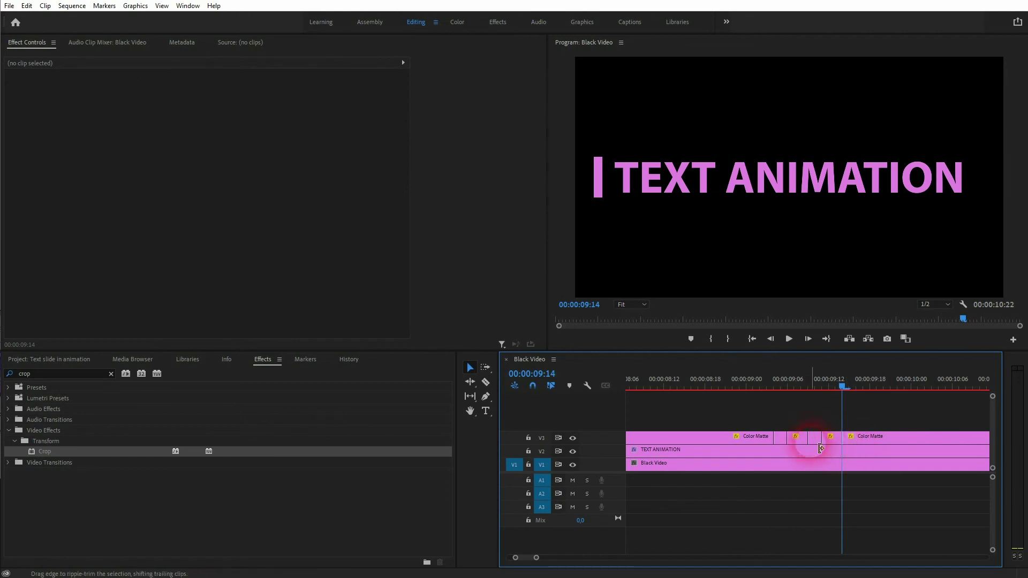
# - Delete the color matte pieces from 00:00:09:06 to 00:00:09:09 and from 00:00:09:11 to 00:00:09:14
pyautogui.click(791, 440)
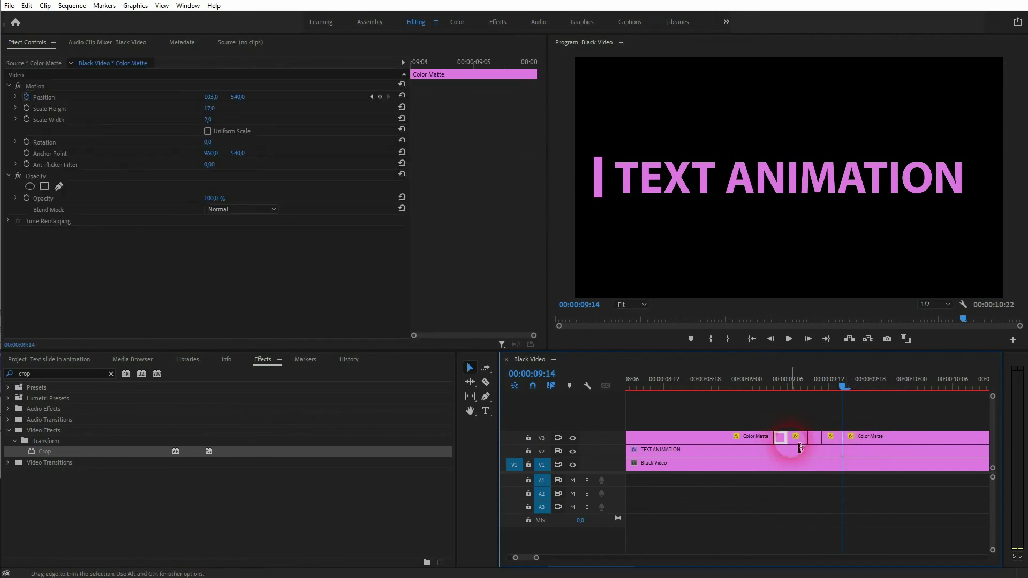
pyautogui.press('Delete')
pyautogui.click(832, 438)
pyautogui.press('Delete')
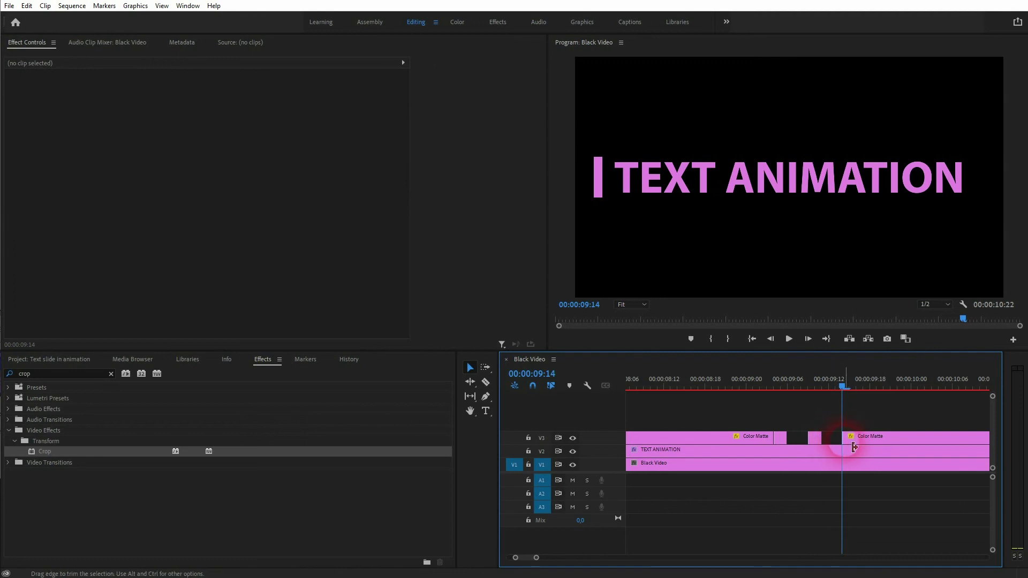
# - Split the last color matte clip at 00:00:09:16 and delete everything of it after that point
pyautogui.press('Right')
pyautogui.press('Right')
pyautogui.press('c')
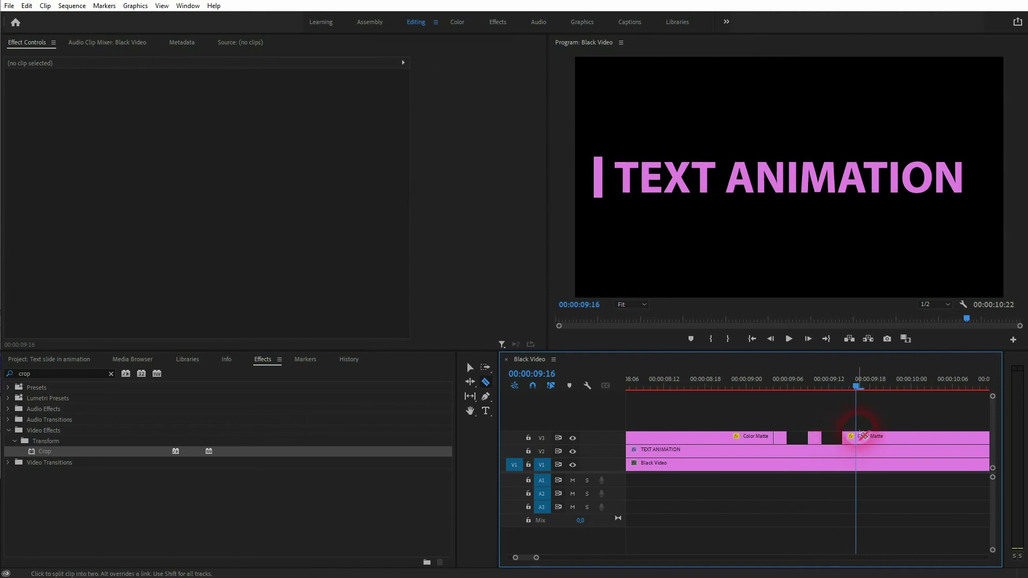
pyautogui.click(858, 441)
pyautogui.press('v')
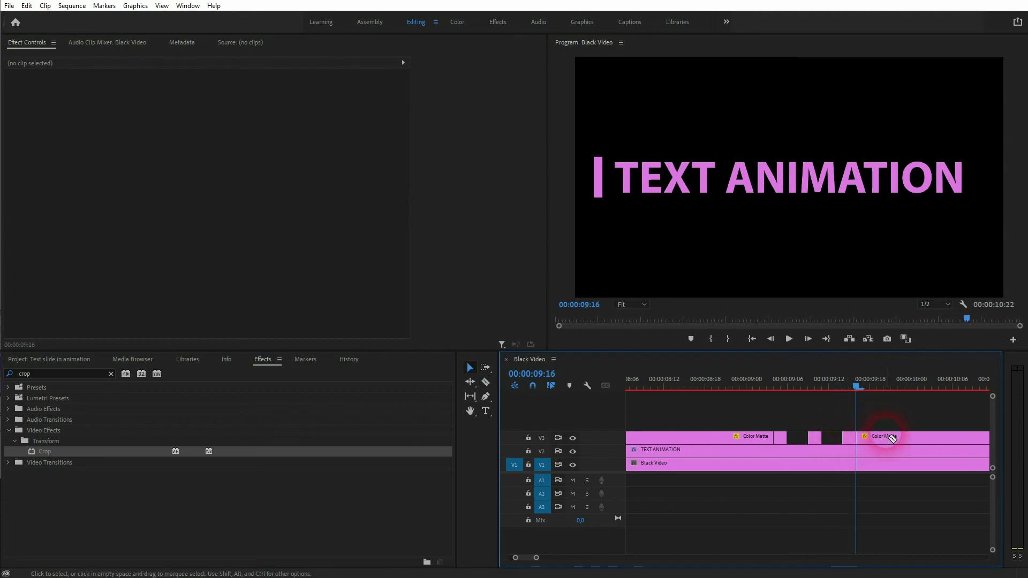
pyautogui.click(891, 436)
pyautogui.press('Delete')
pyautogui.press('-')
pyautogui.press('-')
pyautogui.press('-')
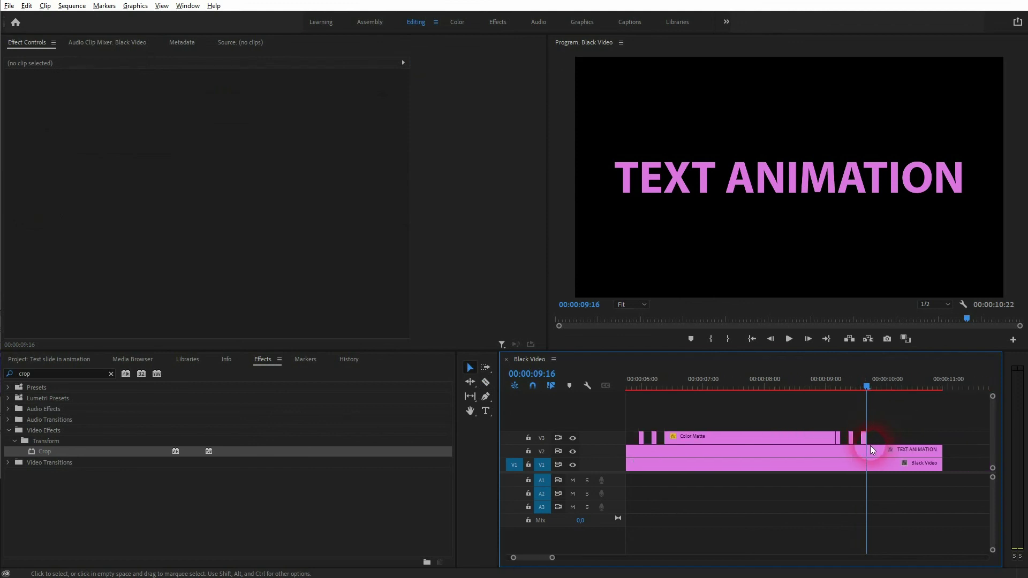
# - Play the sequence from 00:00:05:21 to about 00:00:10:15 to check the bar's blinking and return movement
pyautogui.moveTo(867, 395); pyautogui.dragTo(700, 423)
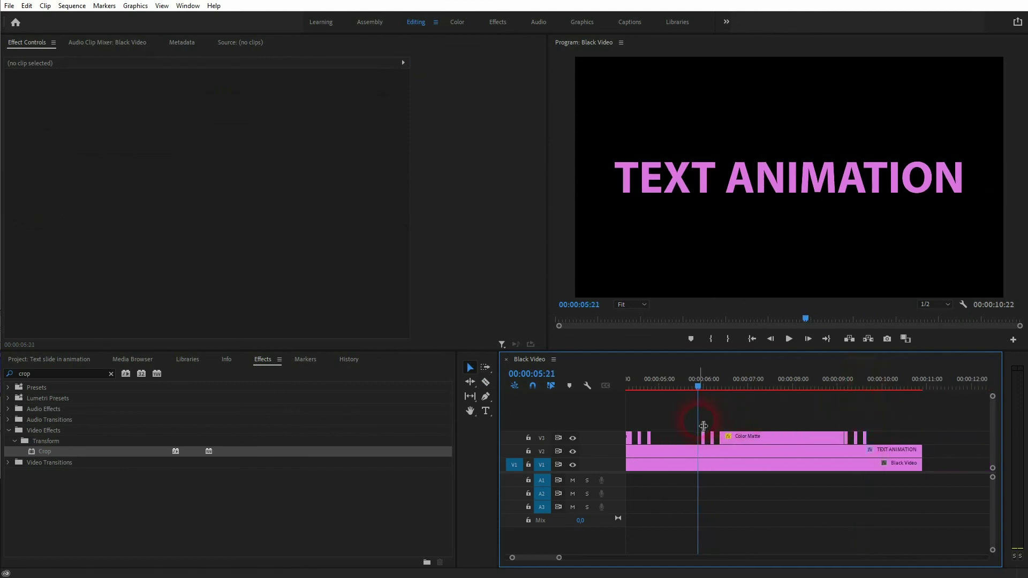
pyautogui.press('space')
pyautogui.press('-')
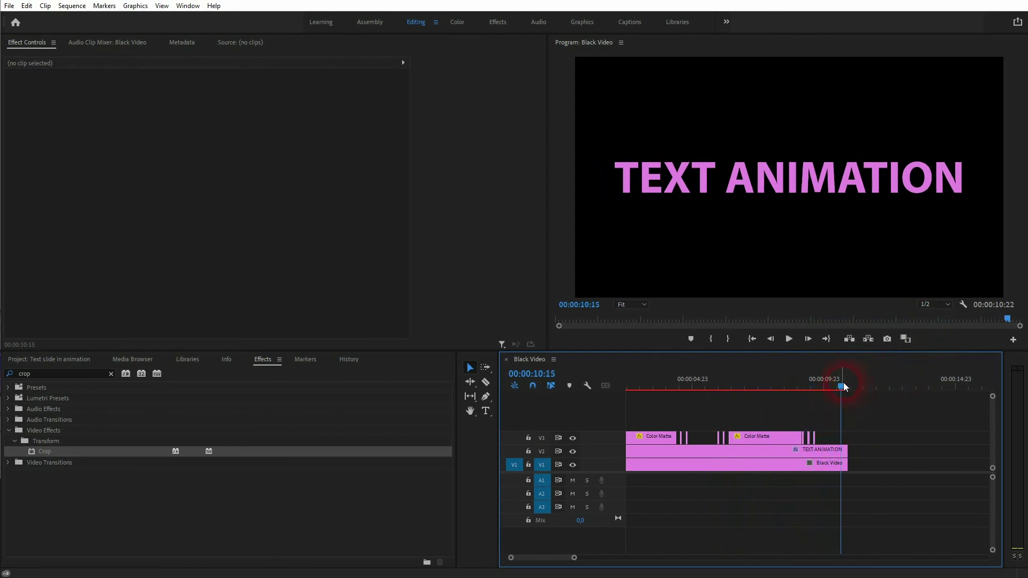
# - Split the TEXT ANIMATION title clip at 00:00:06:20, the first Position keyframe of the returning color matte bar
pyautogui.moveTo(843, 384); pyautogui.dragTo(731, 399)
pyautogui.click(746, 436)
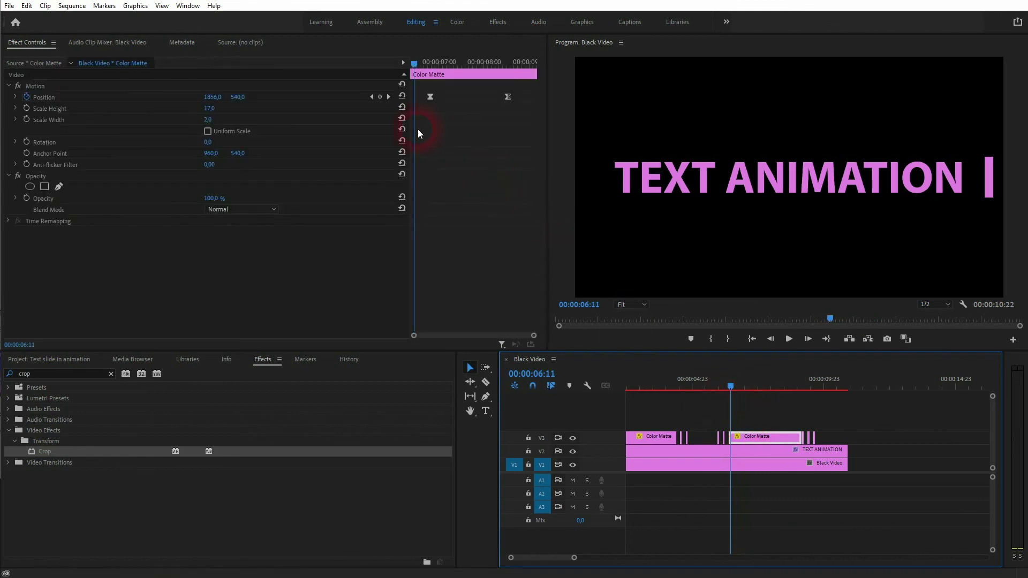
pyautogui.click(388, 97)
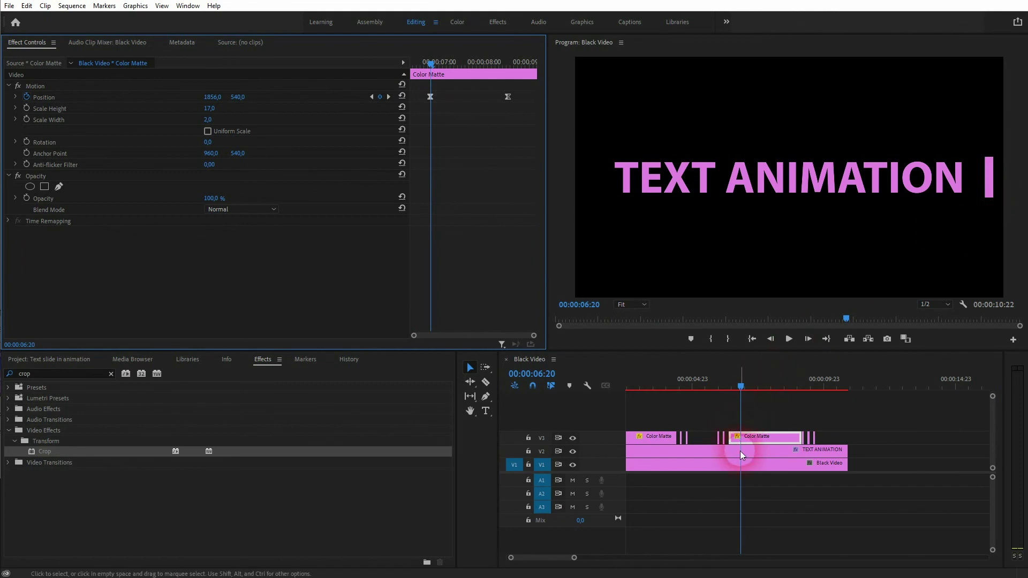
pyautogui.press('c')
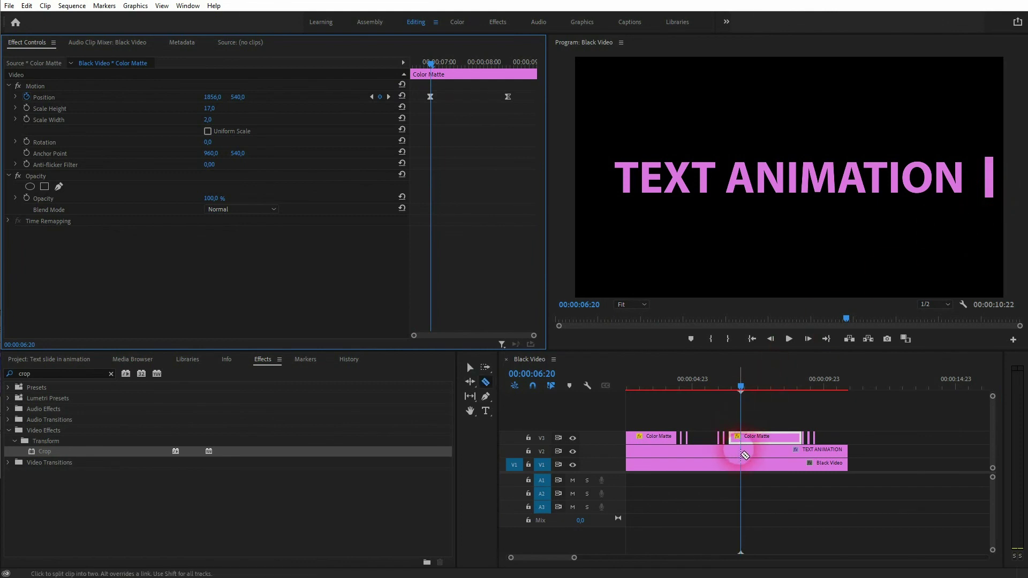
pyautogui.click(742, 454)
pyautogui.press('v')
# - Add a Crop Right keyframe of 0% at the start of the second title clip, at 00:00:06:20
pyautogui.click(767, 452)
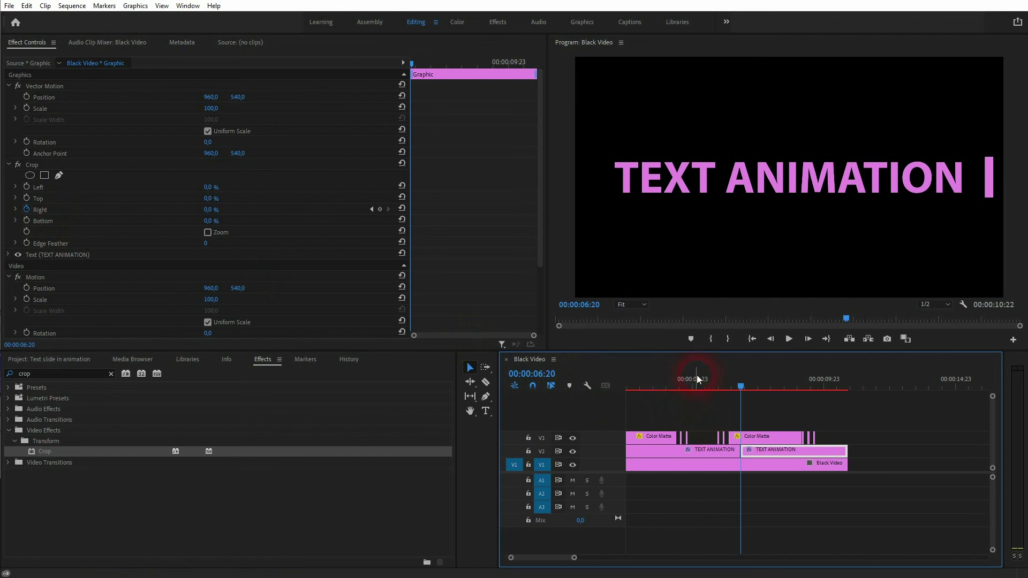
pyautogui.click(218, 216)
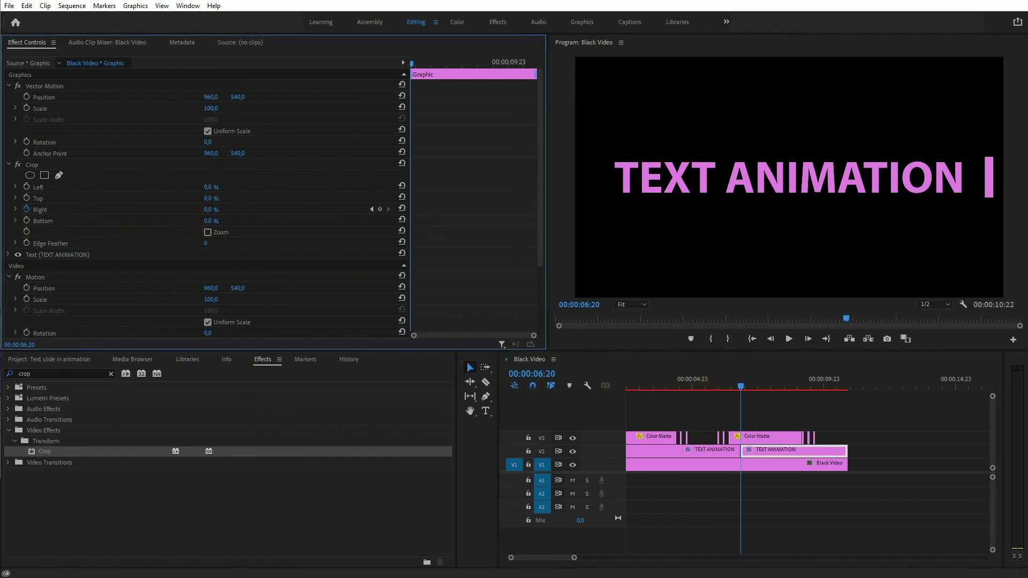
pyautogui.moveTo(211, 210)
pyautogui.mouseDown()
pyautogui.moveTo(265, 209)
pyautogui.moveTo(211, 209)
pyautogui.mouseUp()
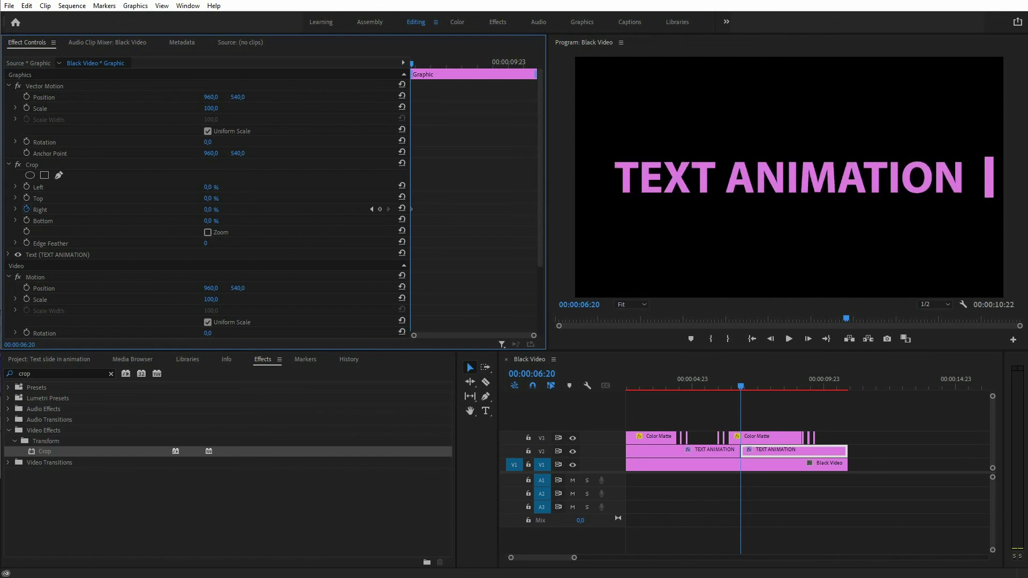
# - Add a second Crop Right keyframe of 0% to the second title clip at 00:00:06:22, where the bar meets the title's end
pyautogui.click(471, 273)
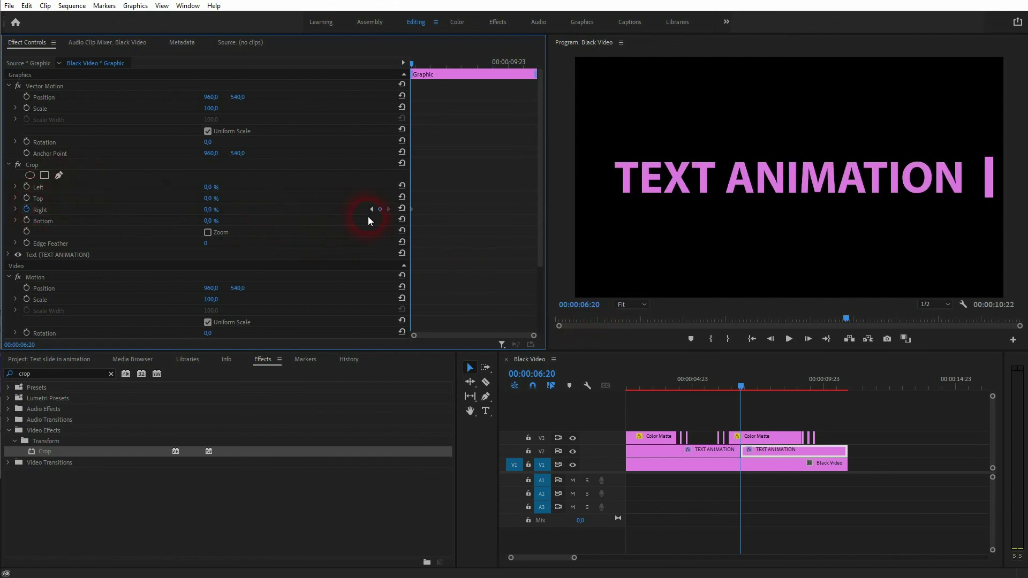
pyautogui.press('Right')
pyautogui.press('Right')
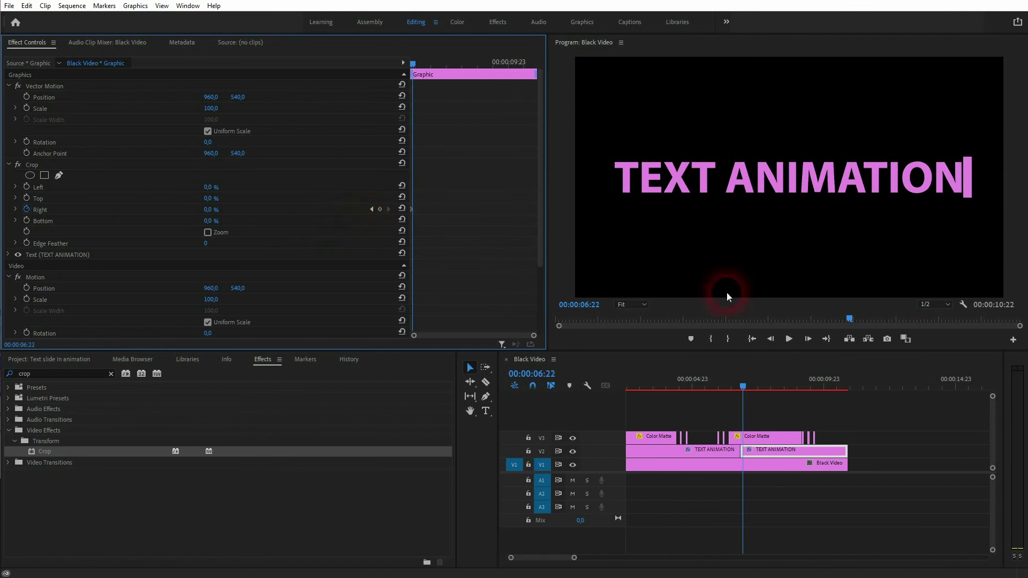
pyautogui.press('Right')
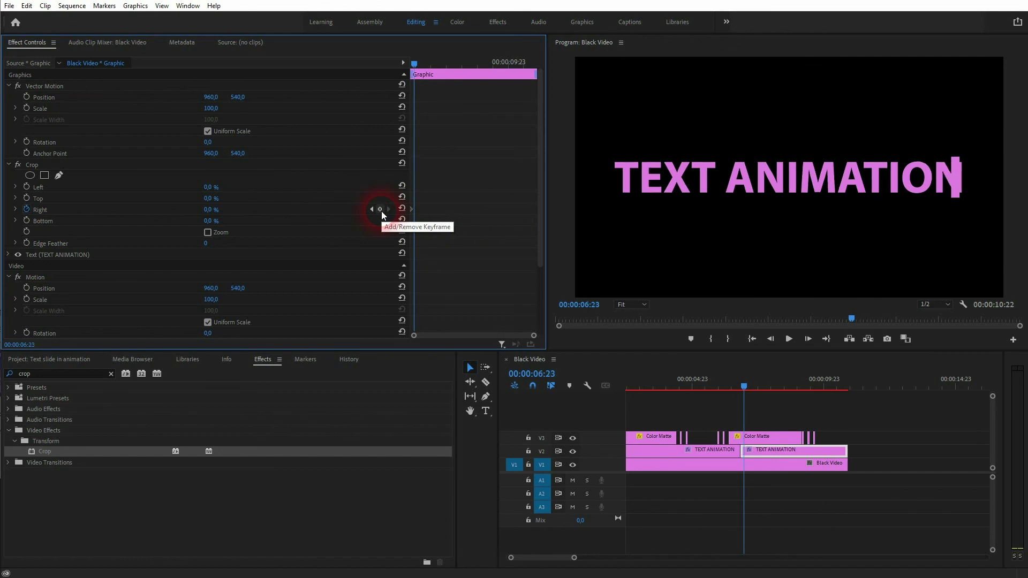
pyautogui.press('Left')
pyautogui.click(381, 211)
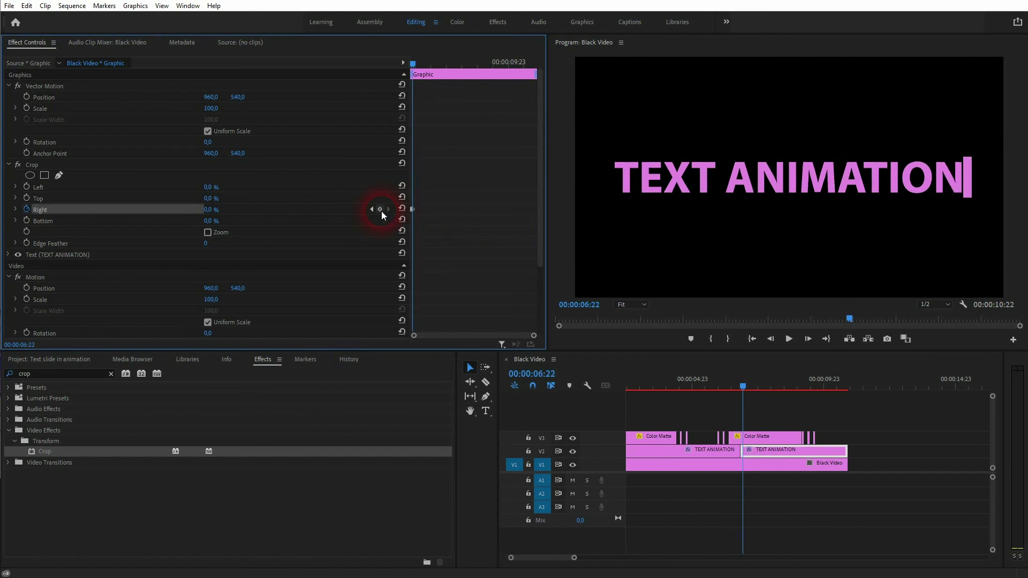
# - Set Crop Right to 12% at 00:00:06:23 so the last letter is cut off at the bar
pyautogui.press('Right')
pyautogui.click(211, 210)
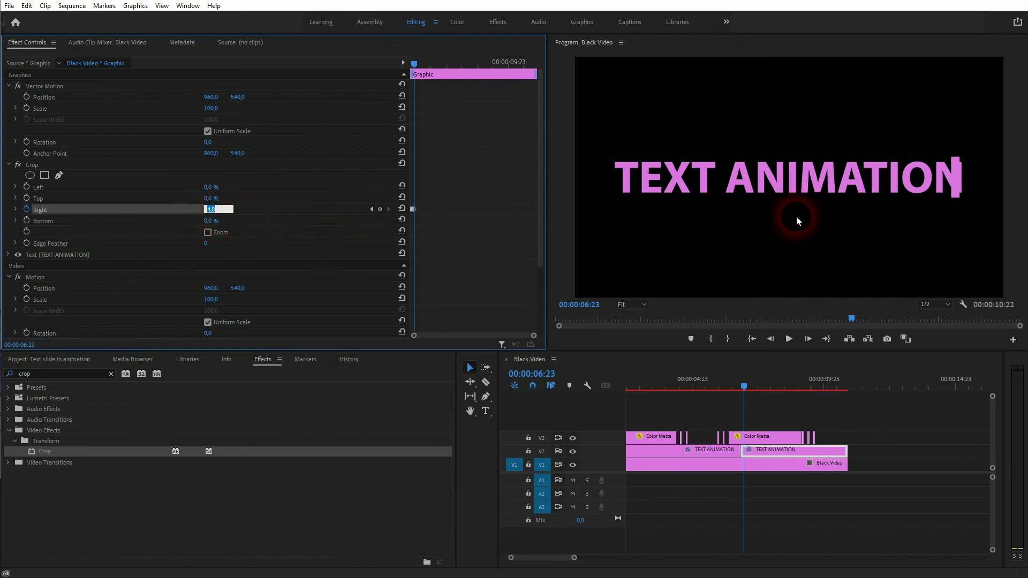
pyautogui.press('Up')
pyautogui.press('Up')
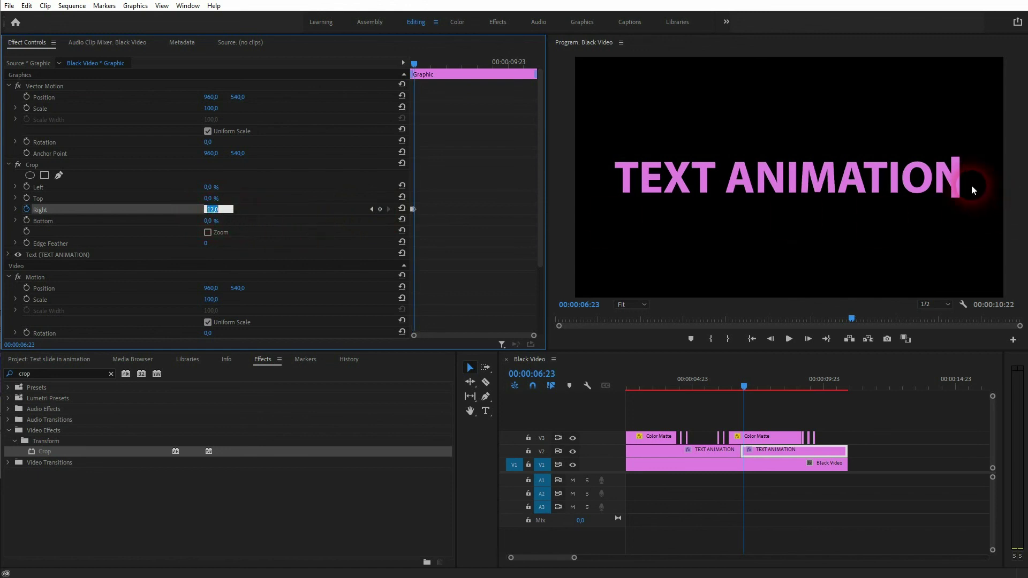
pyautogui.click(473, 201)
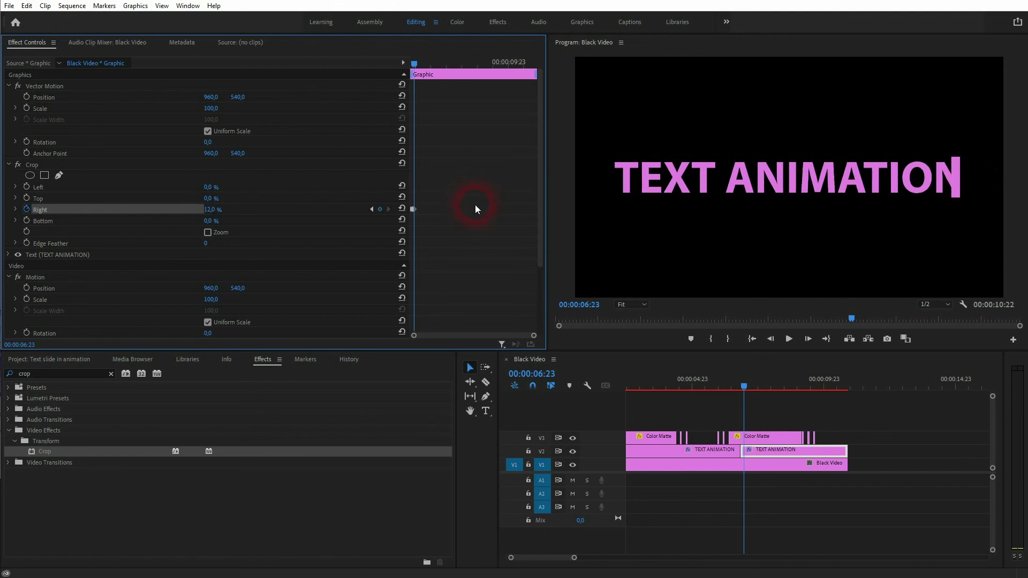
# - Raise Crop Right to 14% at 00:00:07:00 to match the bar's position over the letter N
pyautogui.press('Right')
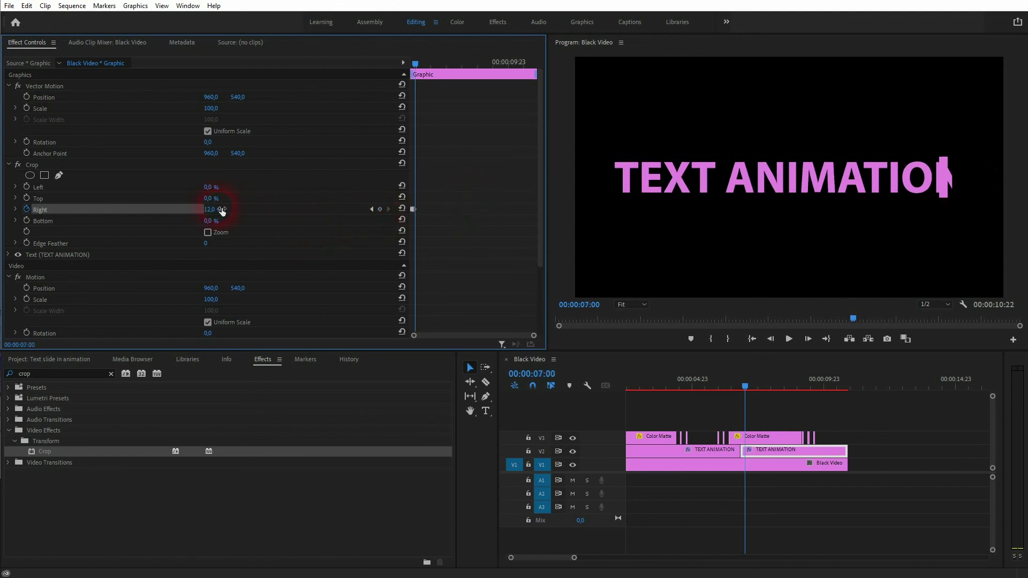
pyautogui.press('Left')
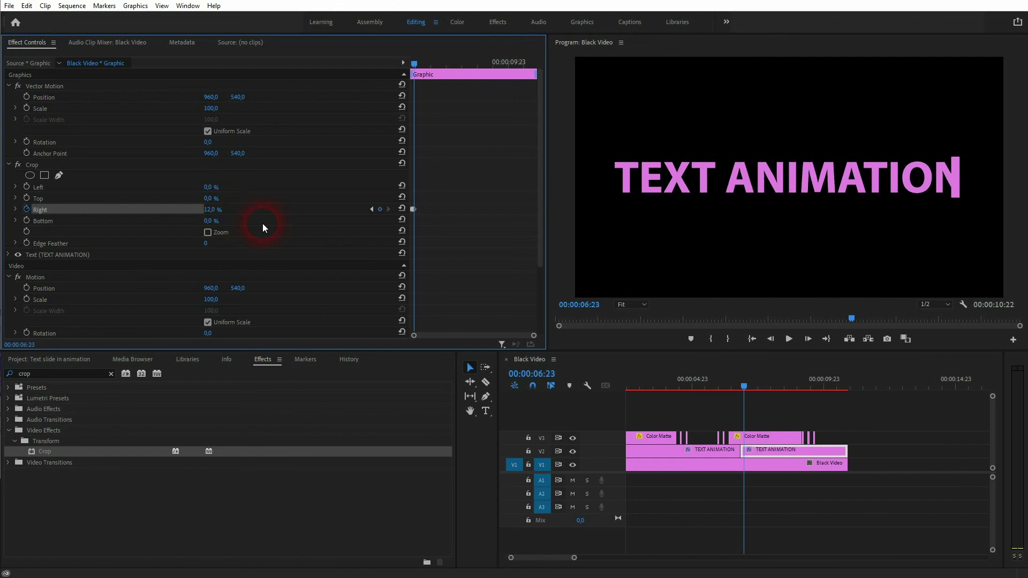
pyautogui.press('Right')
pyautogui.click(219, 213)
pyautogui.press('Up')
pyautogui.press('Up')
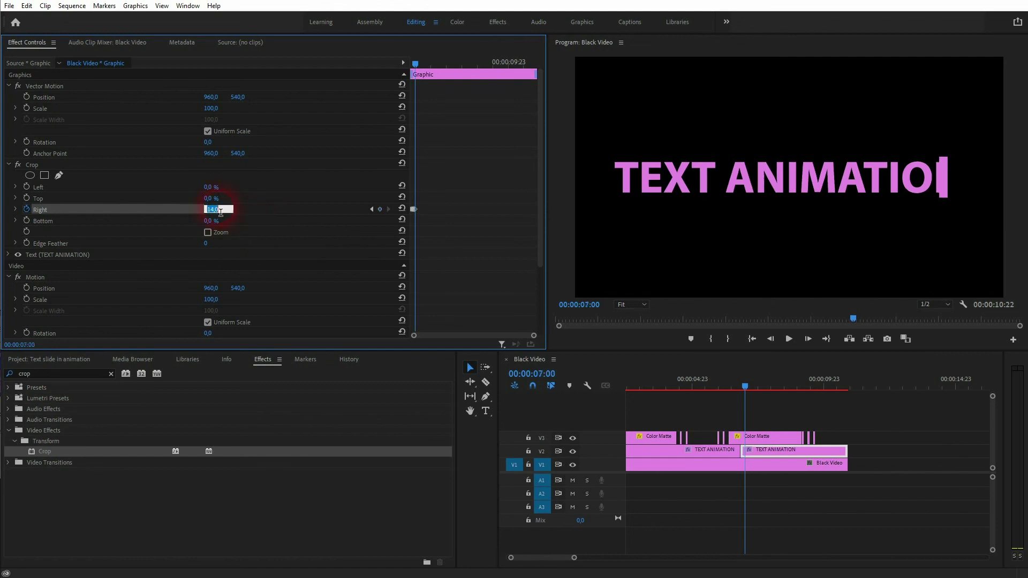
# - Keyframe Crop Right frame by frame up to 32% by 00:00:07:06, keeping the title's cut edge behind the bar
pyautogui.write('17')
pyautogui.press('Return')
pyautogui.press('Right')
pyautogui.press('Home')
pyautogui.press('space')
pyautogui.click(371, 210)
pyautogui.click(219, 209)
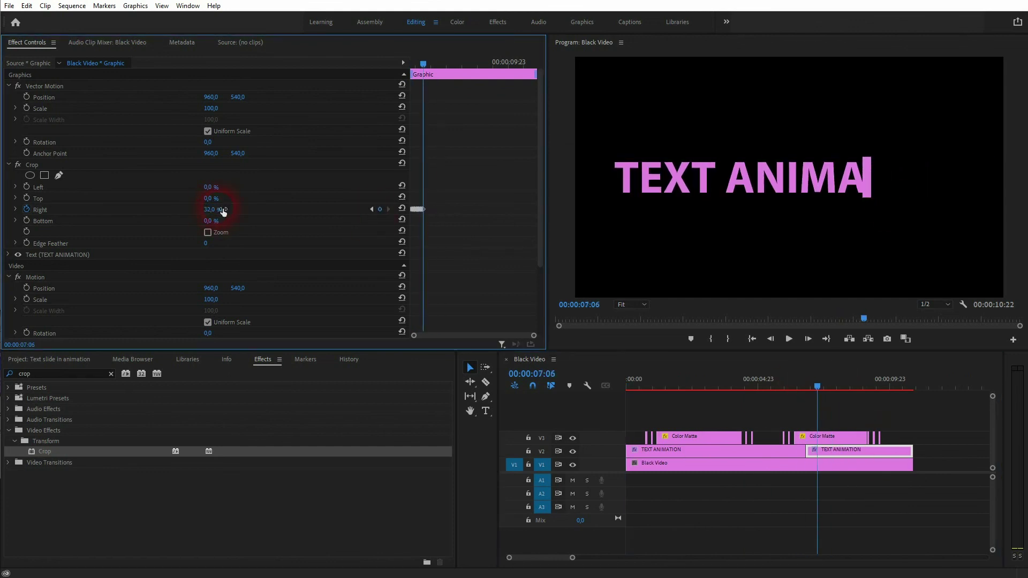
# - Continue the Crop Right keyframes frame by frame from 00:00:07:06 toward 00:00:07:16, raising the crop to 58%
pyautogui.write('40')
pyautogui.press('Return')
pyautogui.press('Right')
pyautogui.click(223, 210)
pyautogui.press('Return')
pyautogui.click(819, 393)
pyautogui.click(214, 210)
pyautogui.click(221, 210)
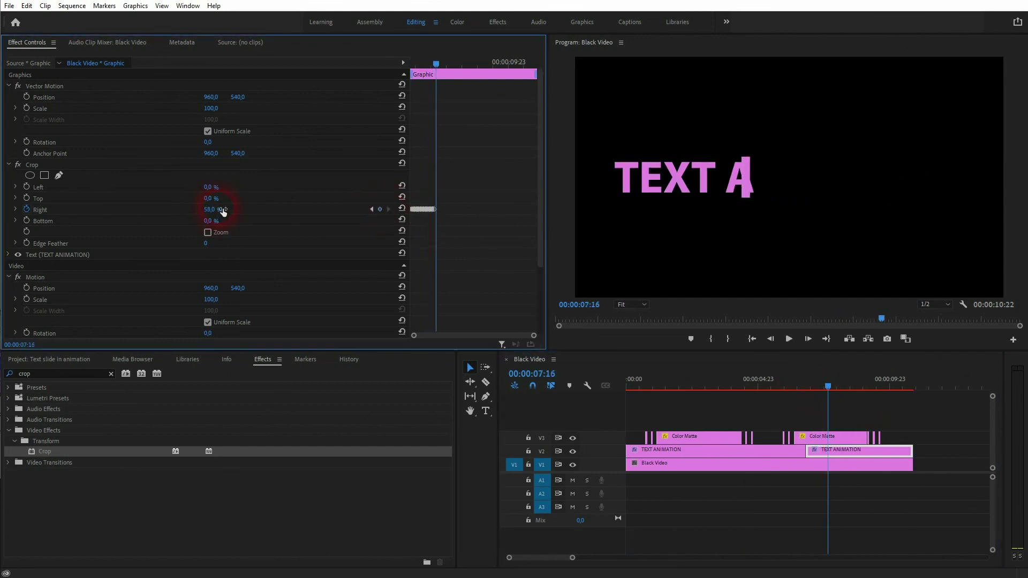
# - Keep raising Crop Right frame by frame from 00:00:07:16 to 00:00:08:08 until the bar has passed the title's first letter
pyautogui.click(222, 210)
pyautogui.write('66')
pyautogui.press('Return')
pyautogui.press('Right')
pyautogui.press('Right')
pyautogui.click(223, 212)
pyautogui.write('84')
pyautogui.press('Return')
pyautogui.click(222, 212)
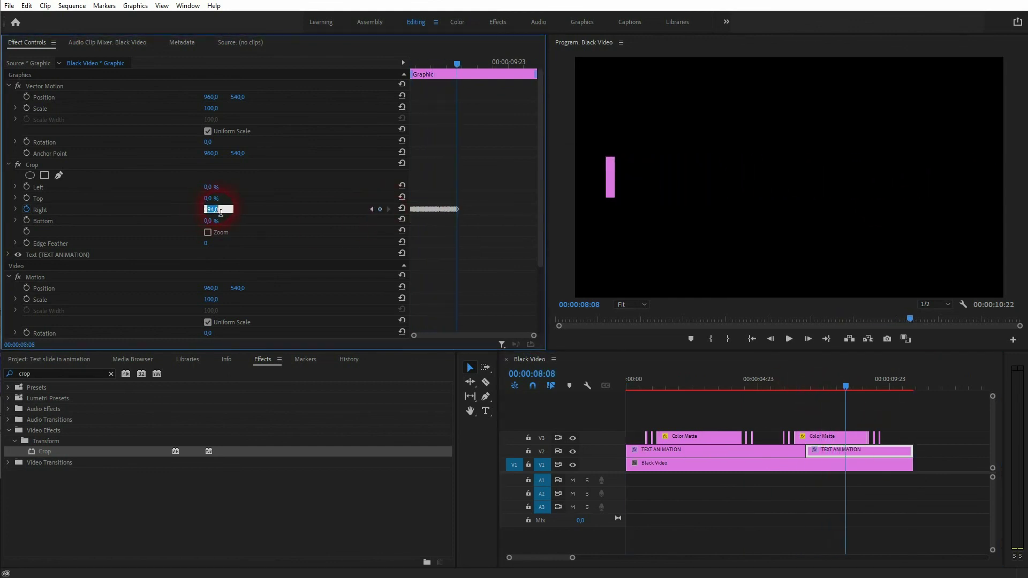
pyautogui.write('92')
pyautogui.press('Return')
# - Set Crop Right to 100% at 00:00:08:09 to hide the second title clip completely
pyautogui.press('Right')
pyautogui.click(214, 210)
pyautogui.write('100')
pyautogui.press('Return')
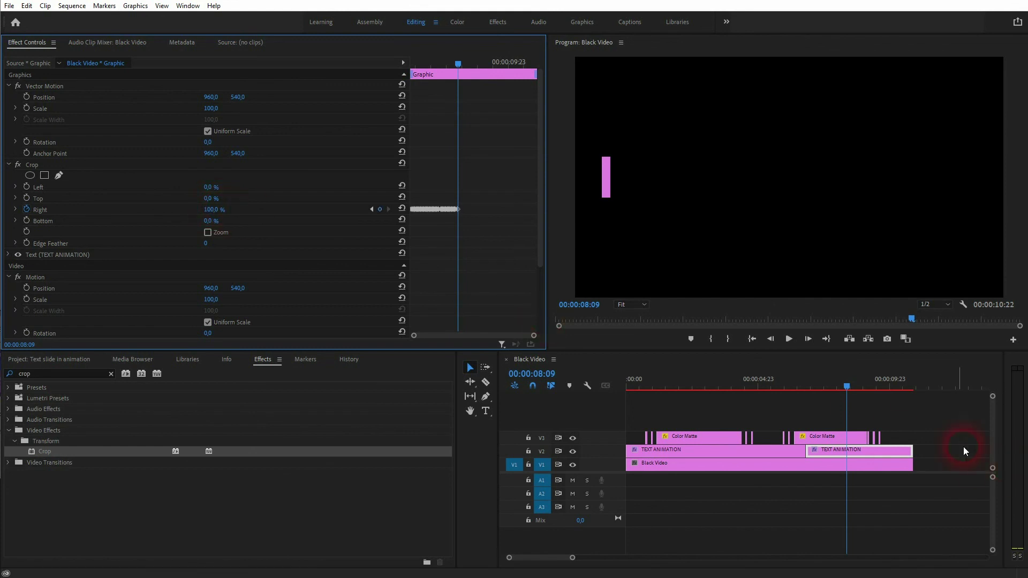
# - Play the second half of the sequence to about 00:00:10:15 to check how the returning bar hides the title
pyautogui.click(842, 385)
pyautogui.moveTo(841, 384); pyautogui.dragTo(754, 403)
pyautogui.press('space')
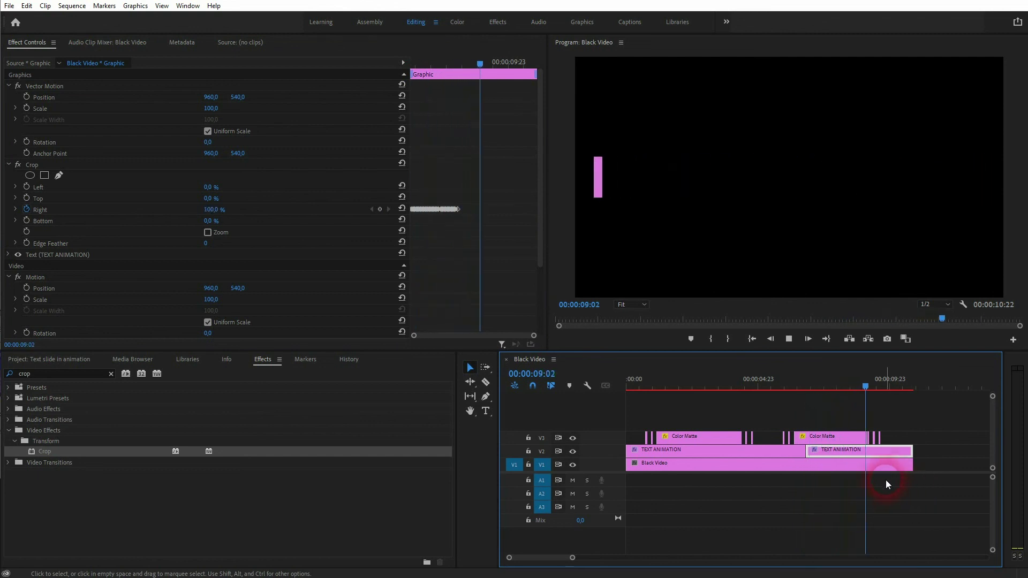
pyautogui.press('space')
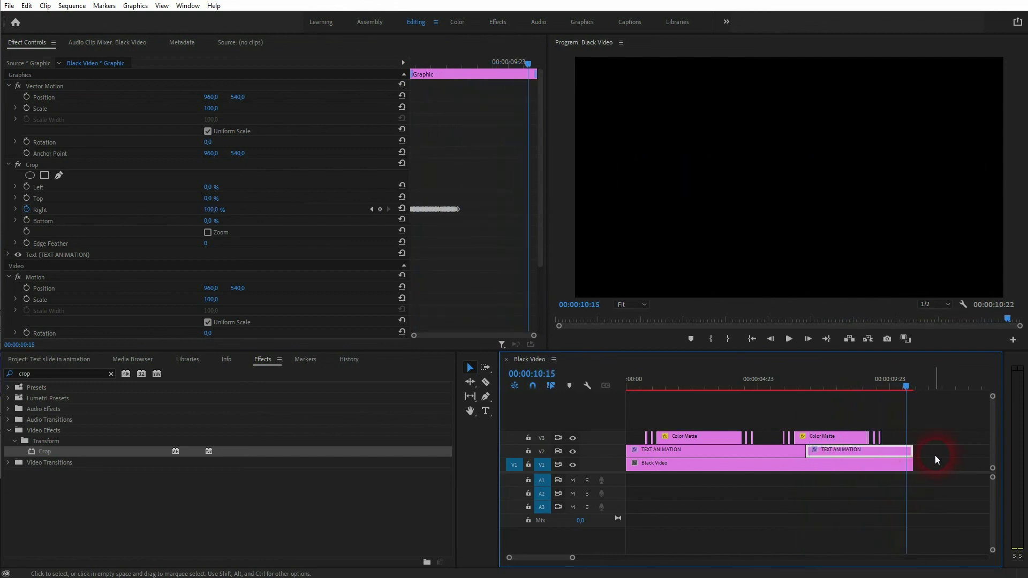
pyautogui.press('-')
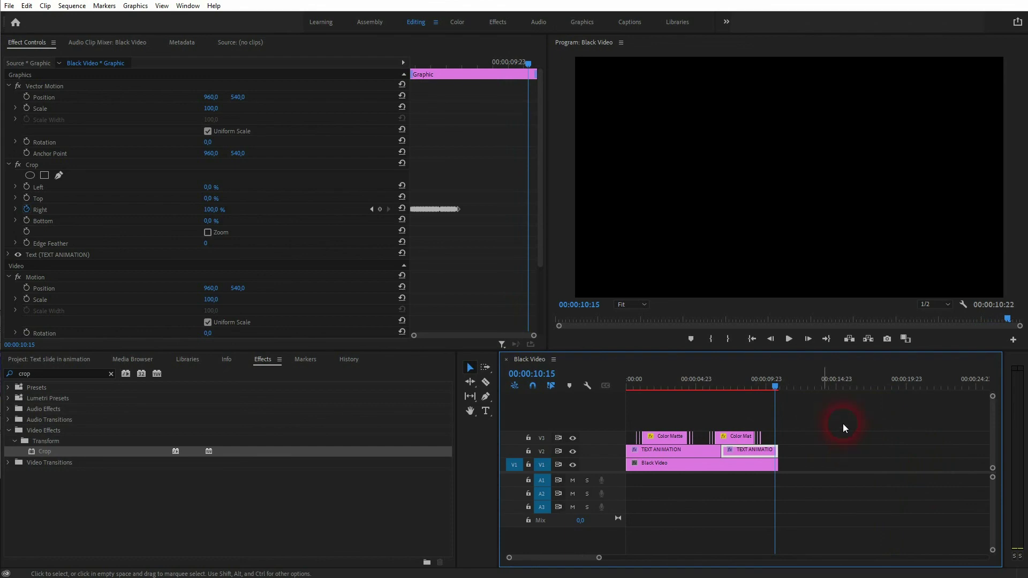